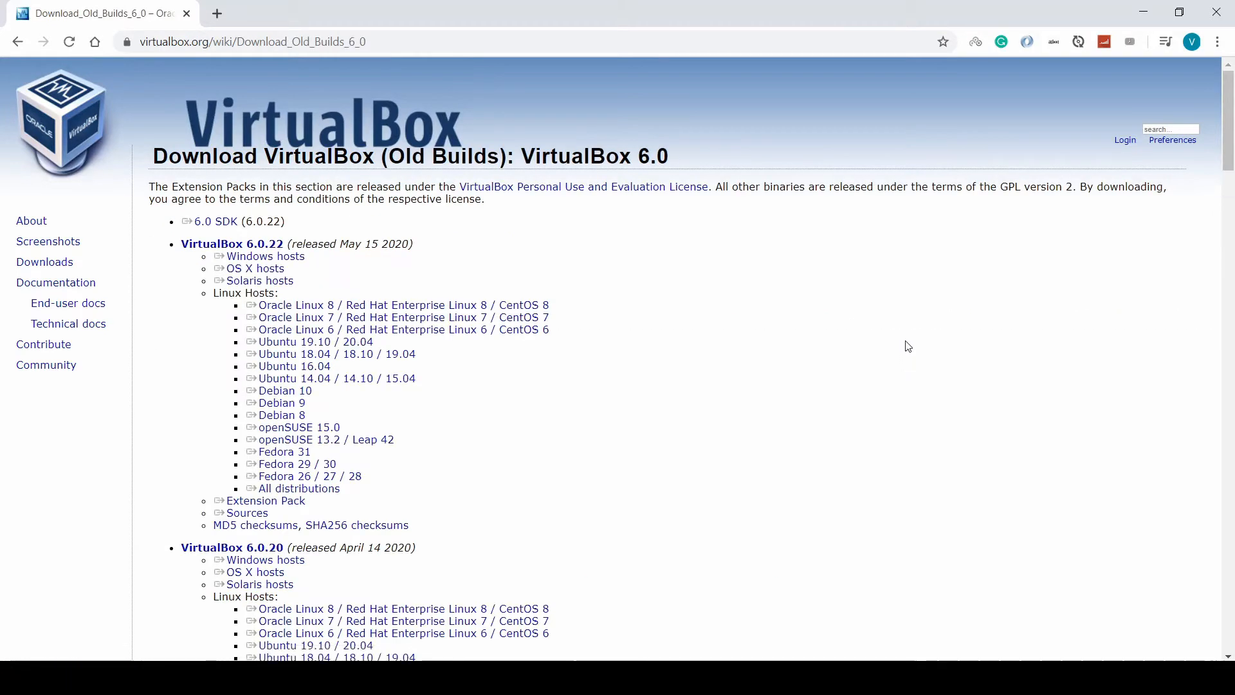
Download VirtualBox 6.0.22 for Windows hosts and advance its setup with the default features, location and shortcuts to the network interfaces warning.
{"action": "left_click", "coordinate": [289, 259]}
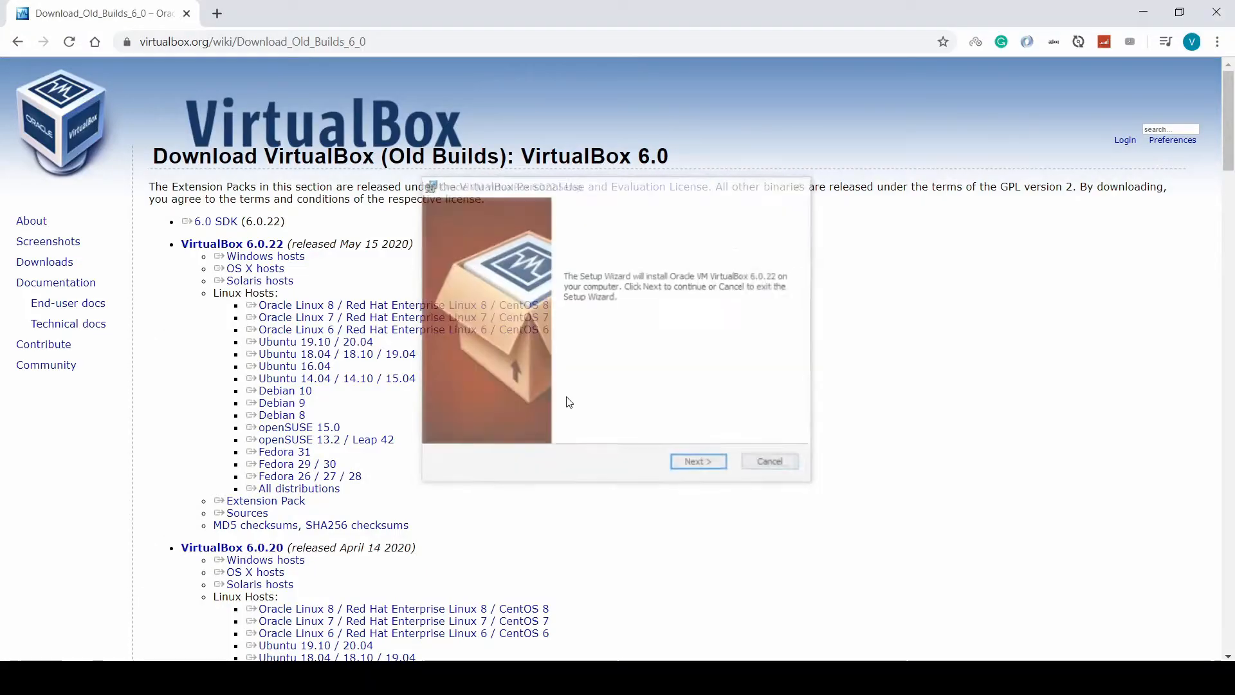
{"action": "left_click", "coordinate": [705, 464]}
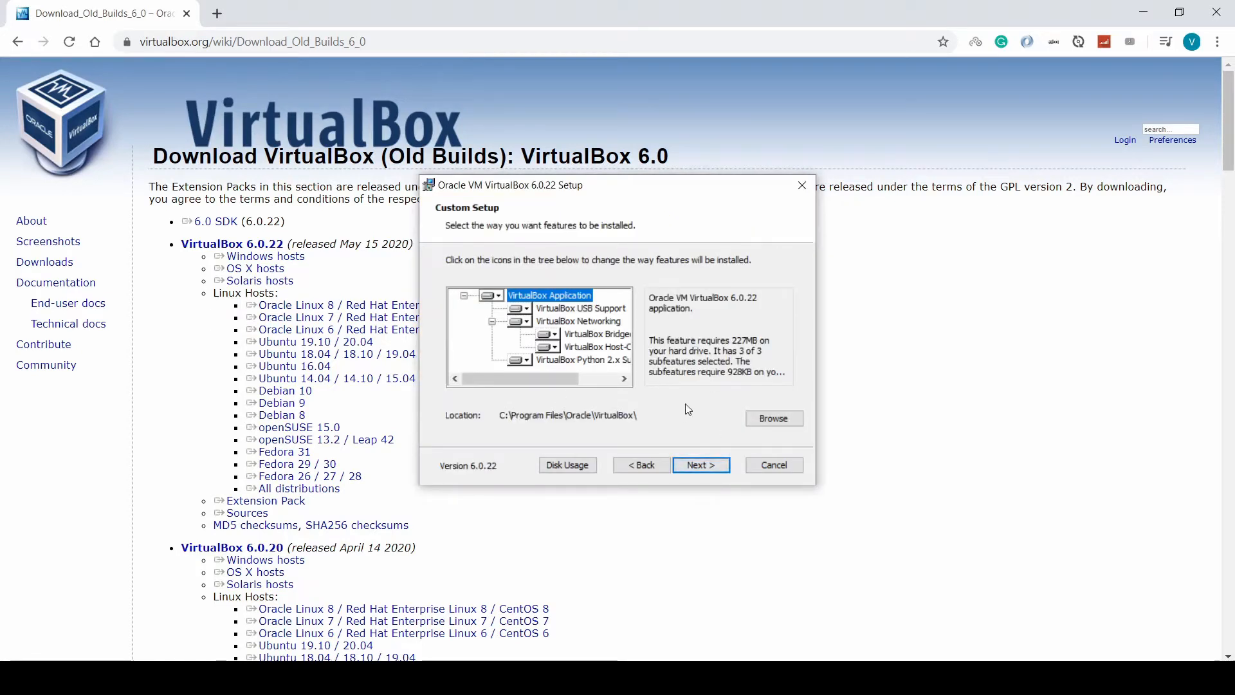
{"action": "left_click", "coordinate": [699, 469]}
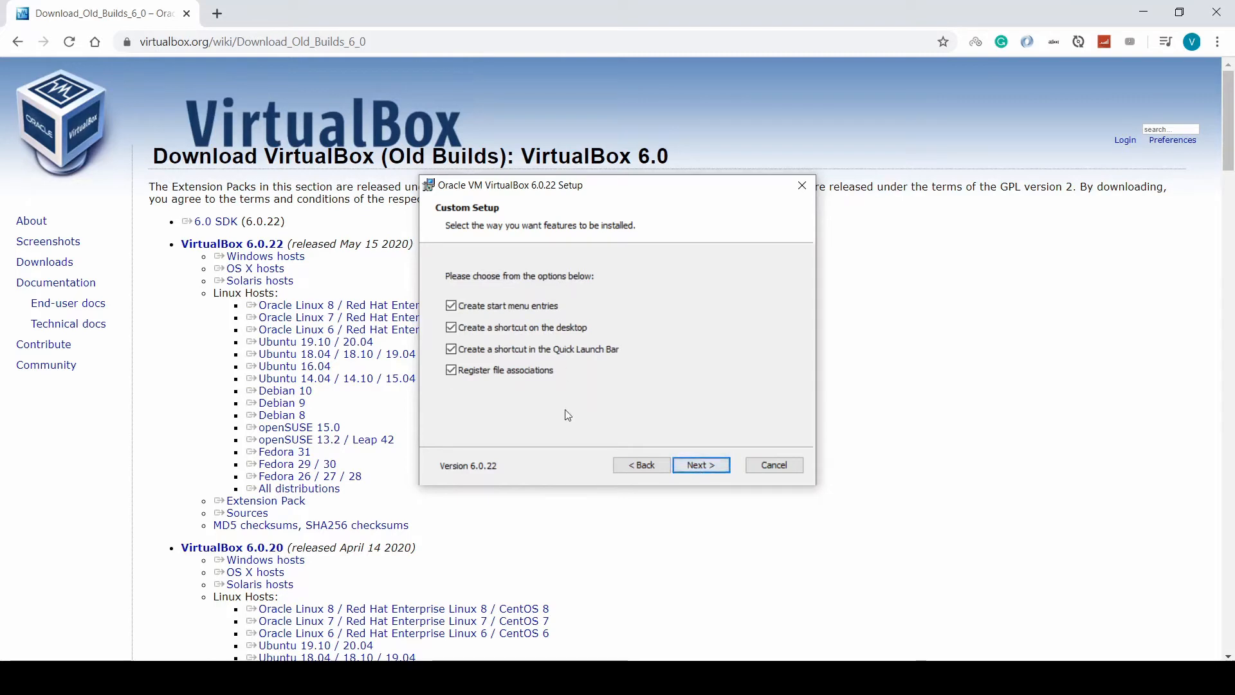
{"action": "left_click", "coordinate": [702, 466]}
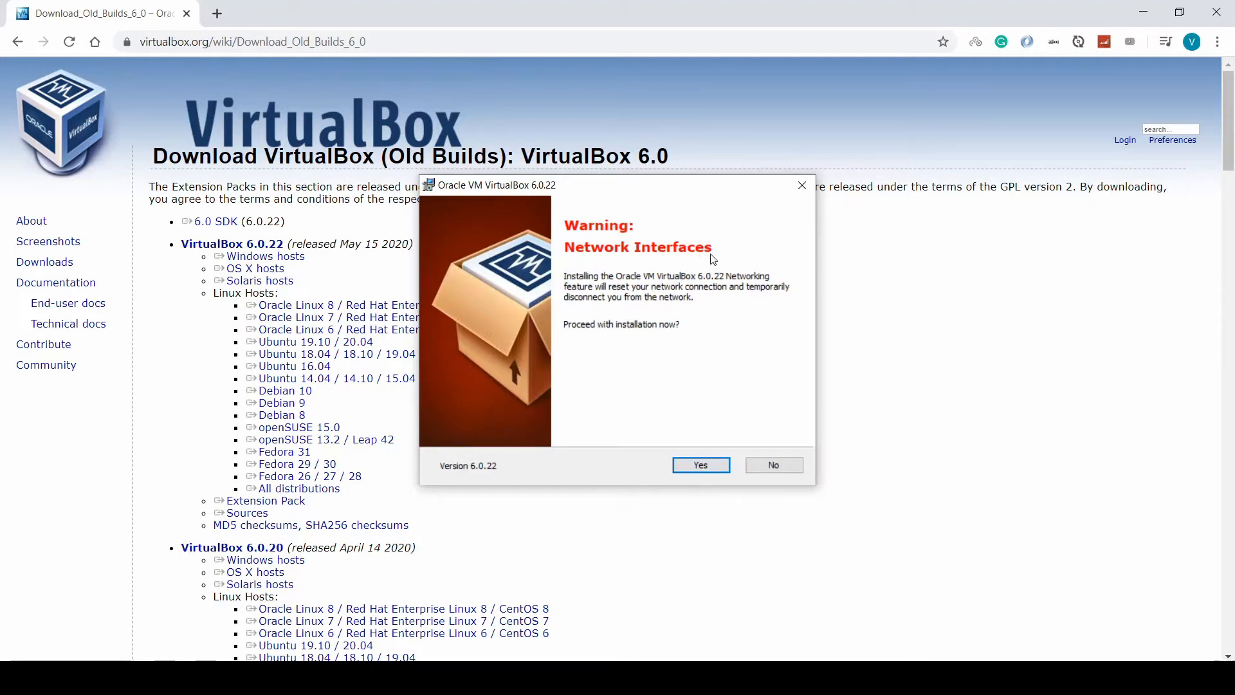
Open the Control Panel's Network Connections through Network and Internet to examine the existing network adapters.
{"action": "left_click", "coordinate": [225, 677]}
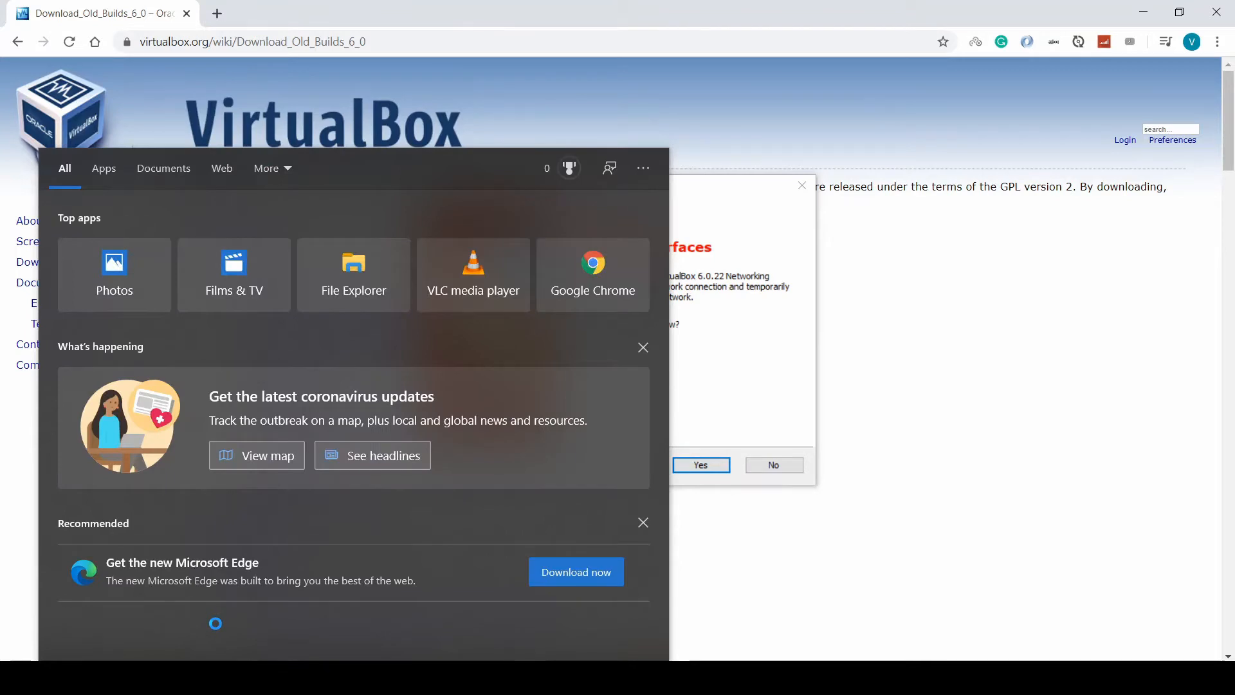
{"action": "type", "text": "control"}
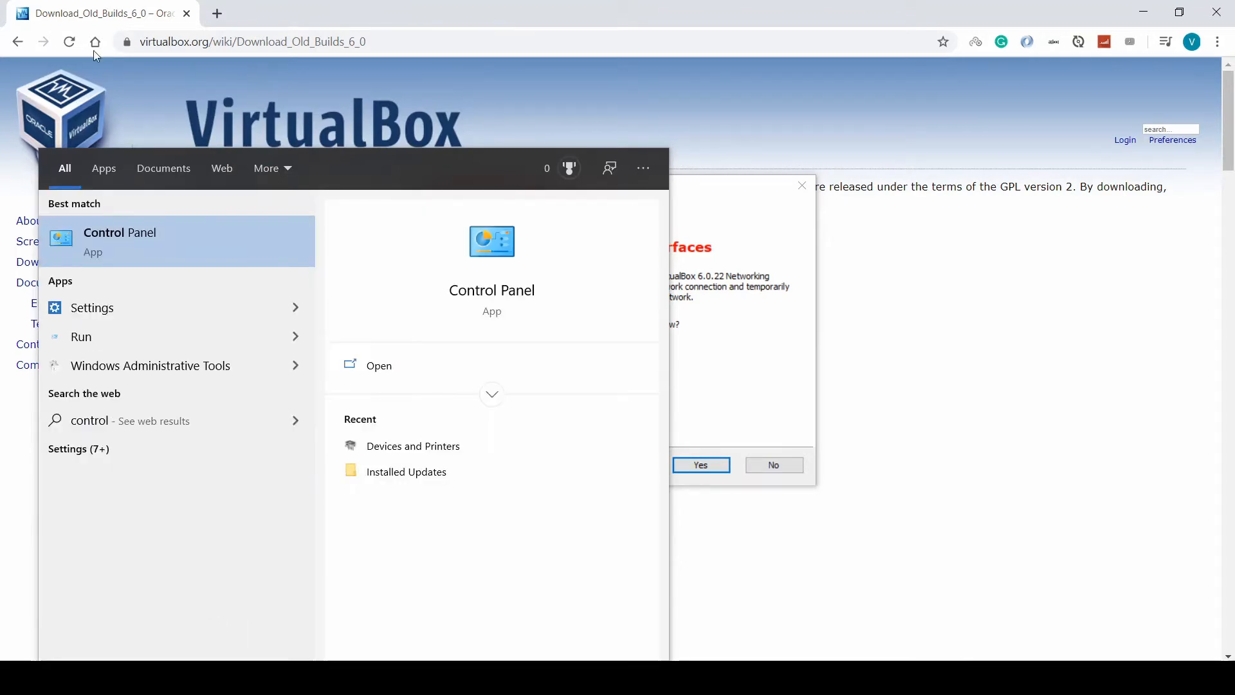
{"action": "left_click", "coordinate": [117, 238]}
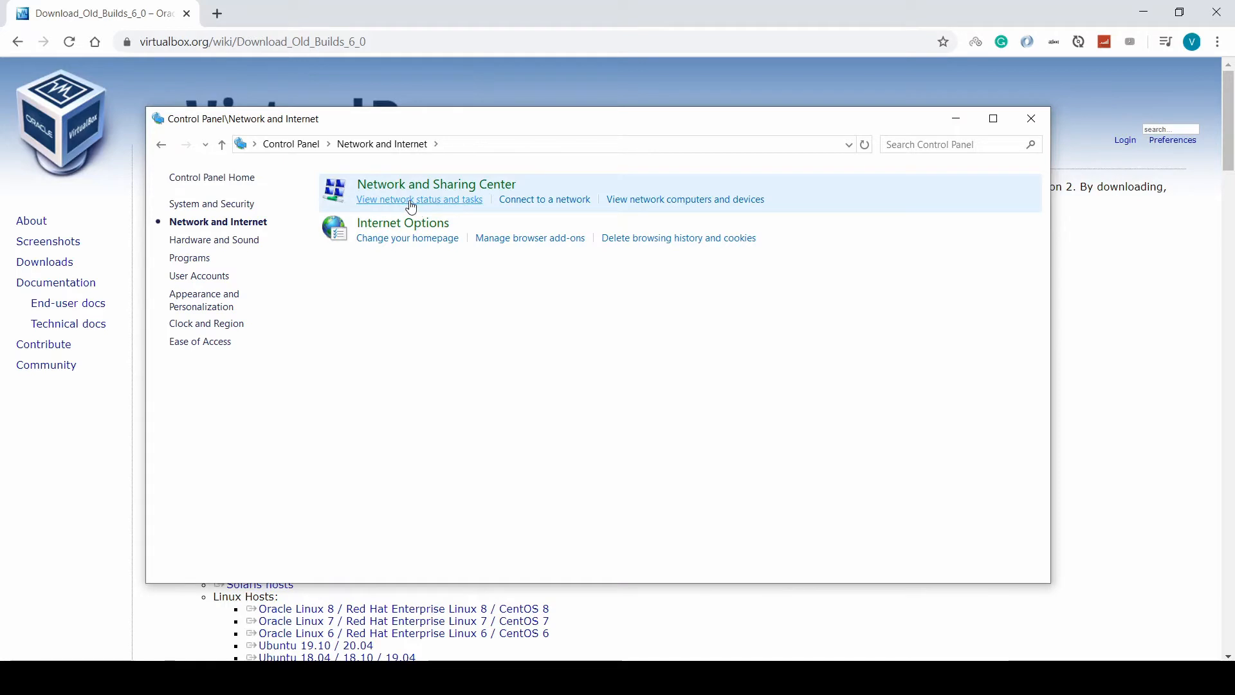
{"action": "left_click", "coordinate": [479, 203]}
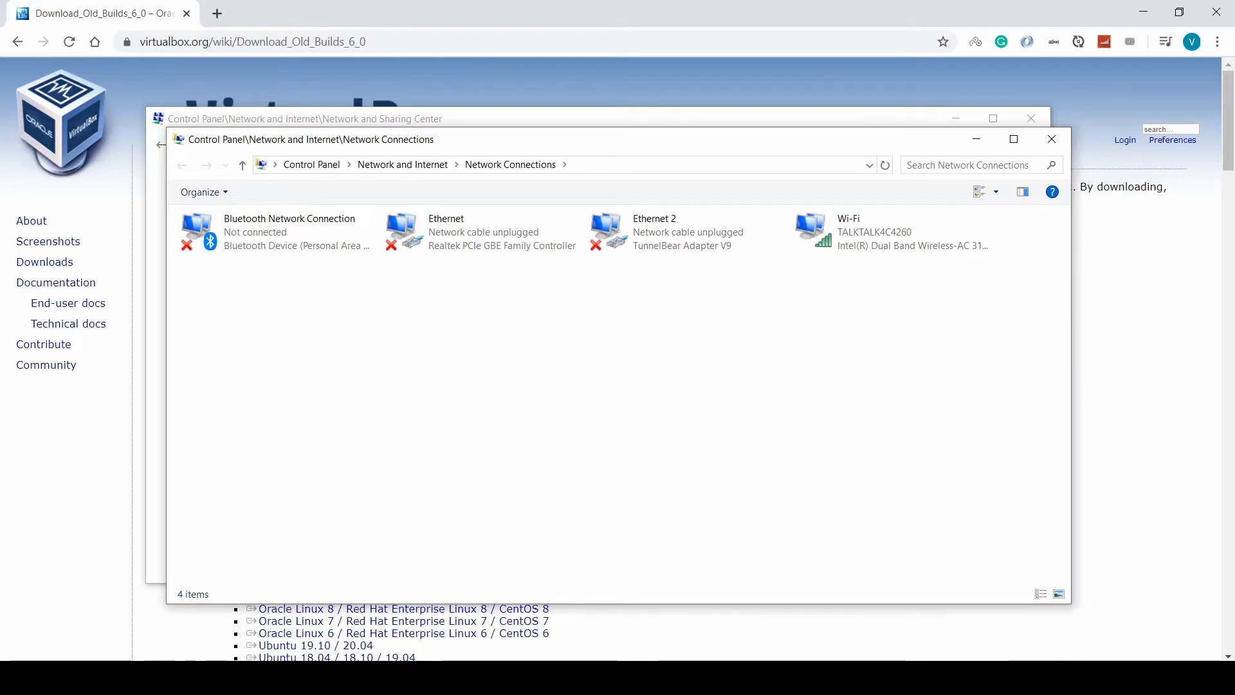
{"action": "left_click", "coordinate": [1030, 678]}
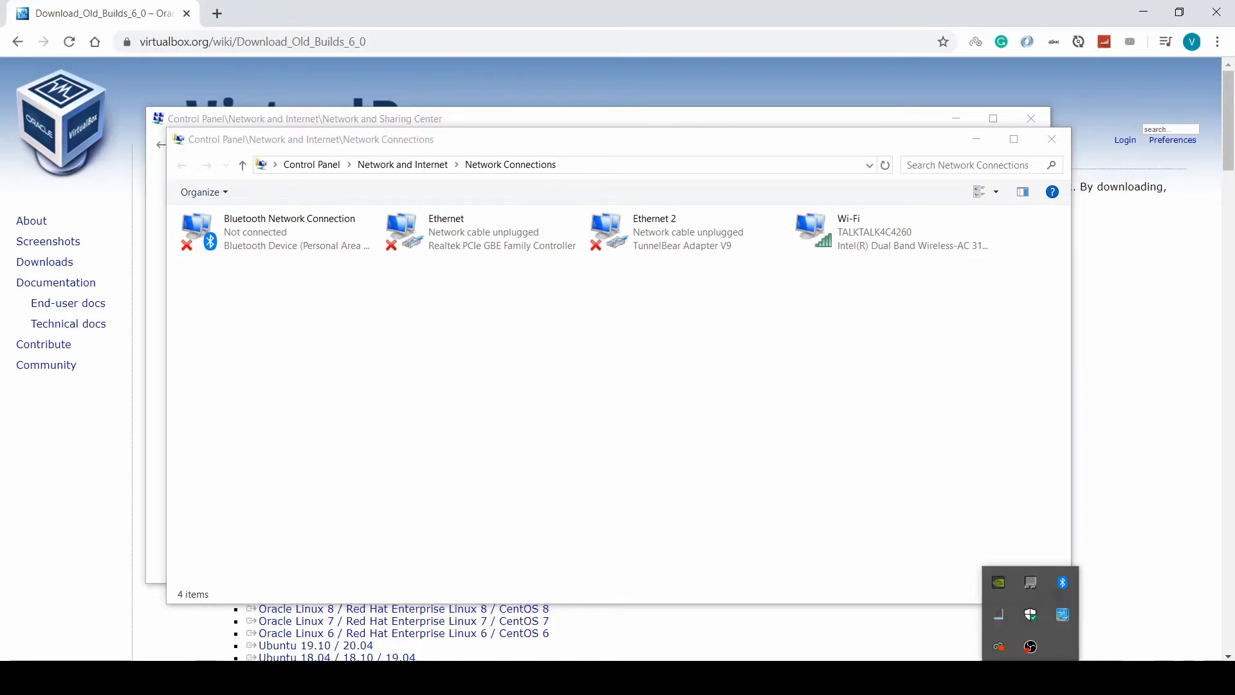
Accept the network interfaces warning, install VirtualBox 6.0.22, and finish setup with the option to start it after installation.
{"action": "left_click", "coordinate": [700, 464]}
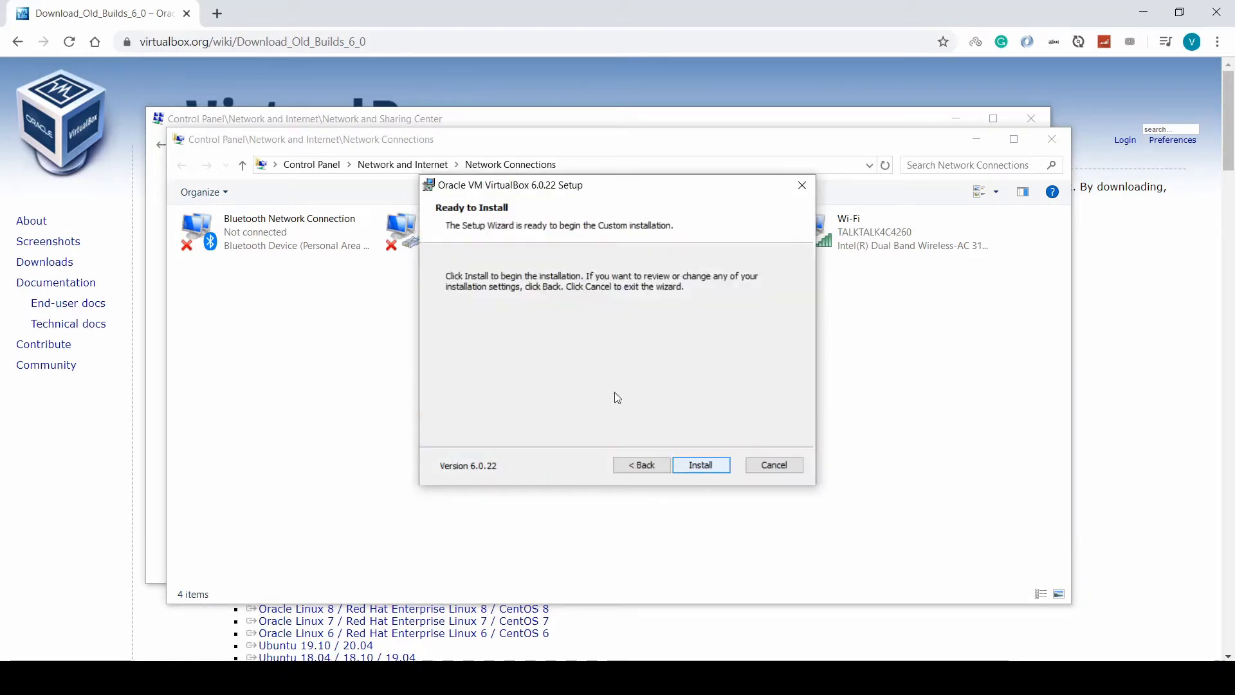
{"action": "left_click", "coordinate": [709, 473]}
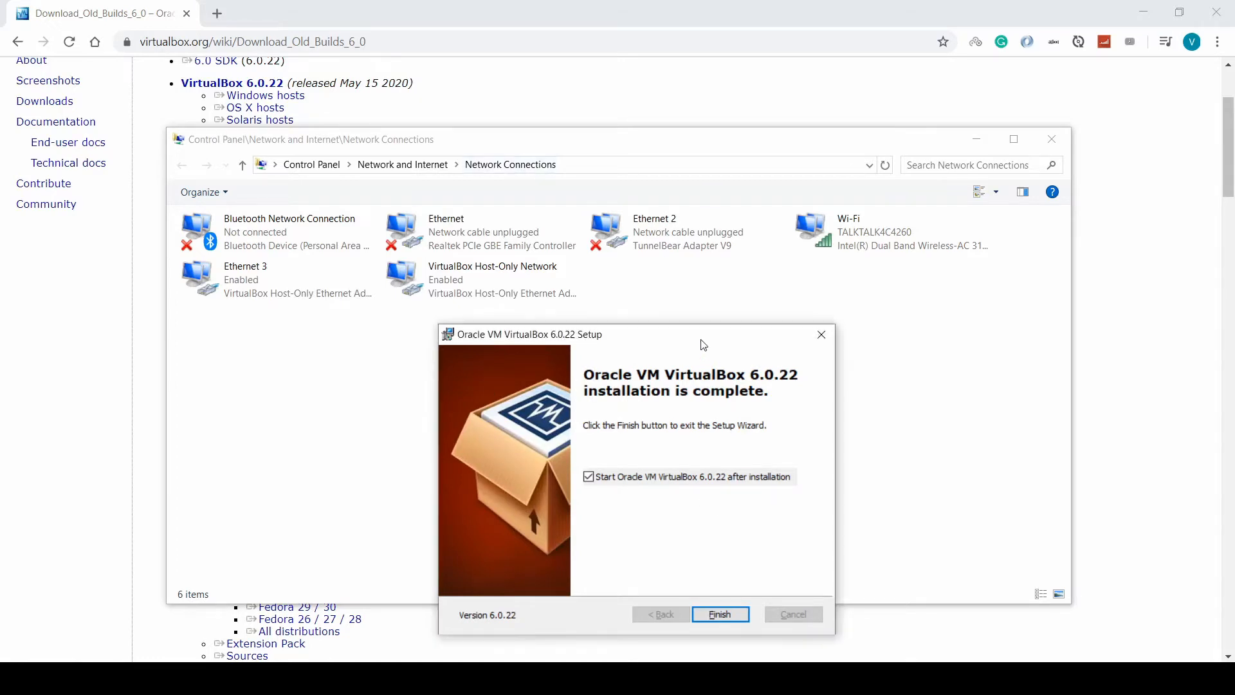
{"action": "left_click_drag", "start_coordinate": [719, 336], "coordinate": [685, 330]}
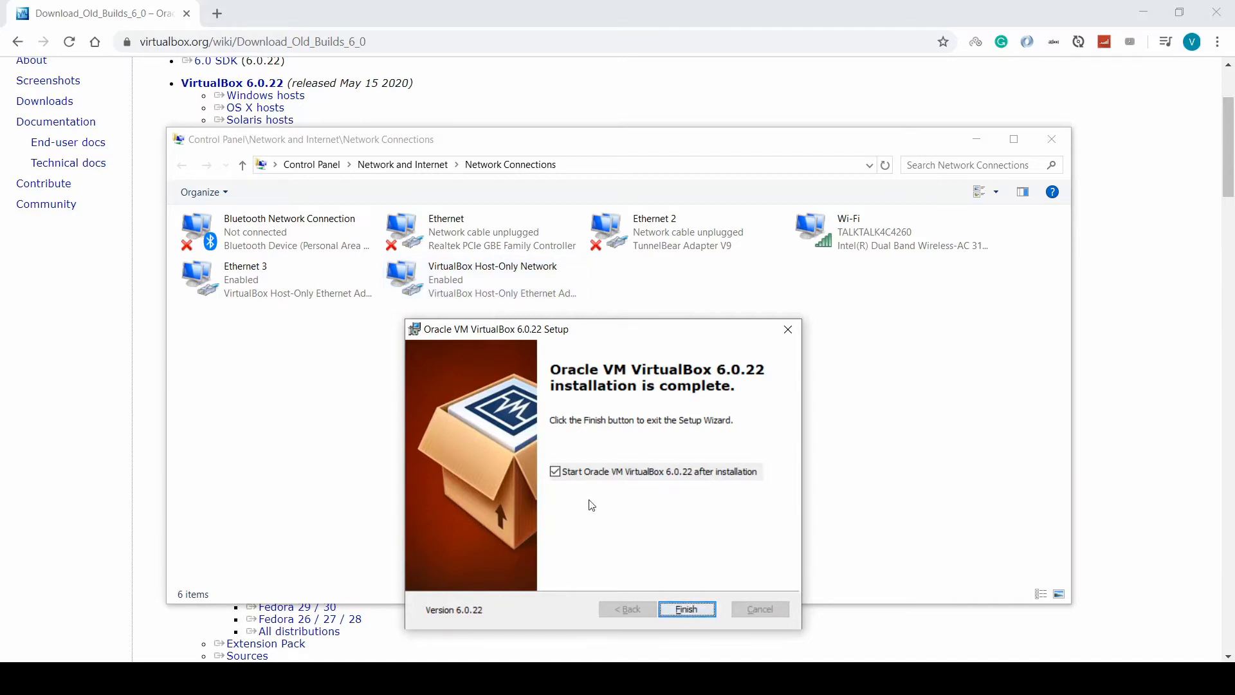
{"action": "left_click", "coordinate": [686, 608]}
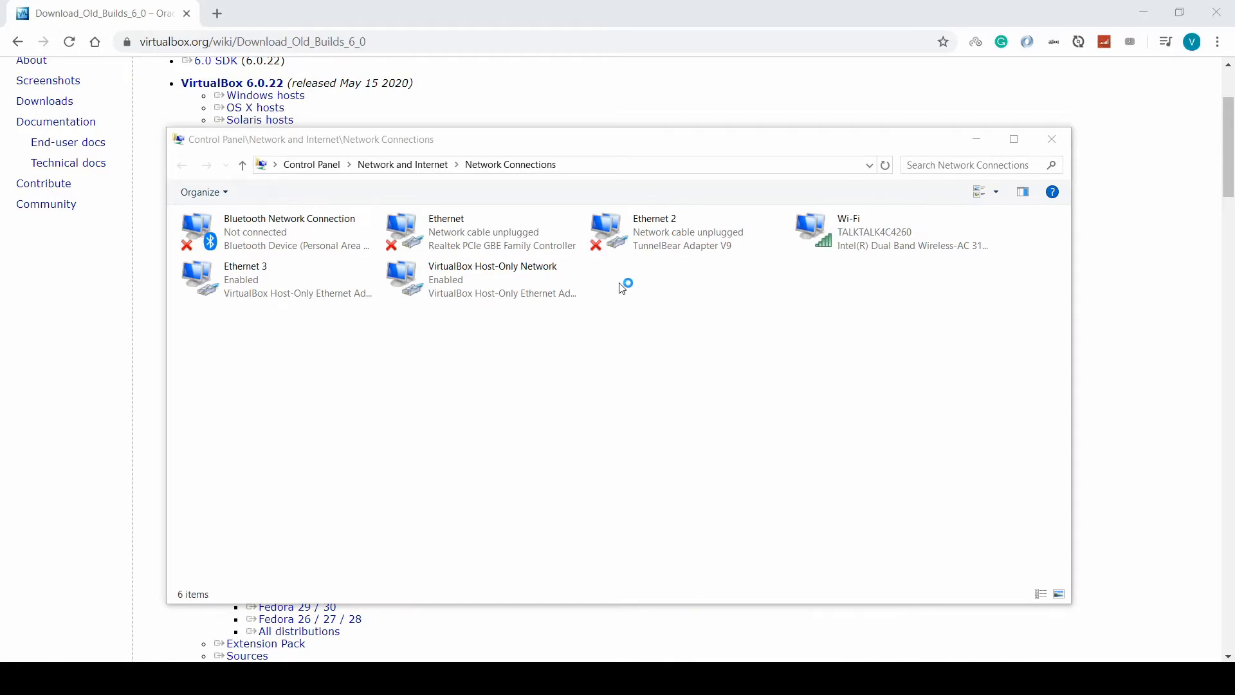
Go to ubuntu.com in the browser and open the site's download options.
{"action": "left_click", "coordinate": [190, 46]}
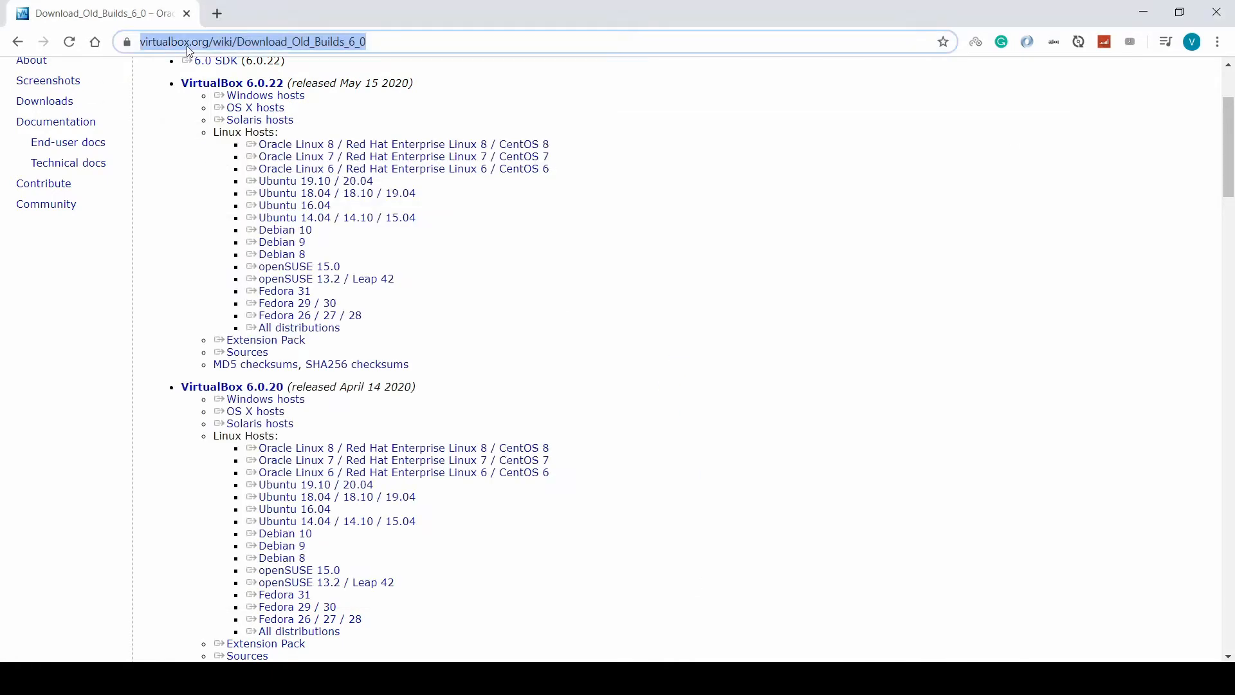
{"action": "type", "text": "ubuntu"}
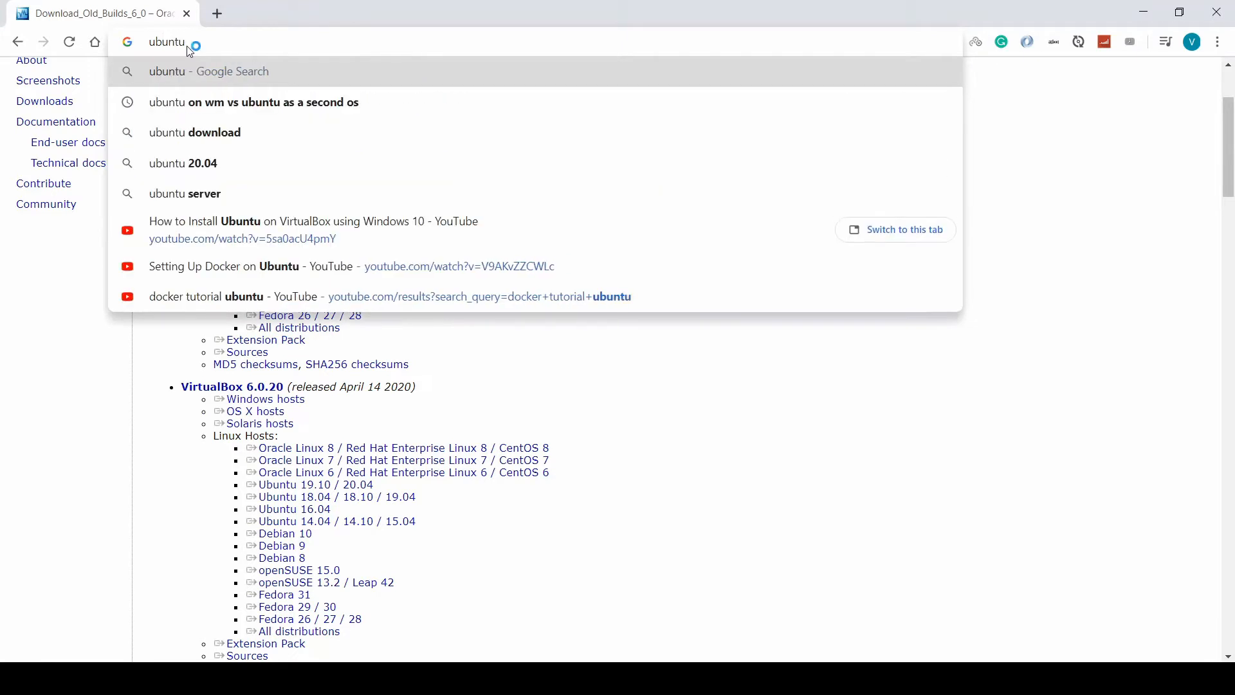
{"action": "type", "text": ".com"}
{"action": "key", "text": "Return"}
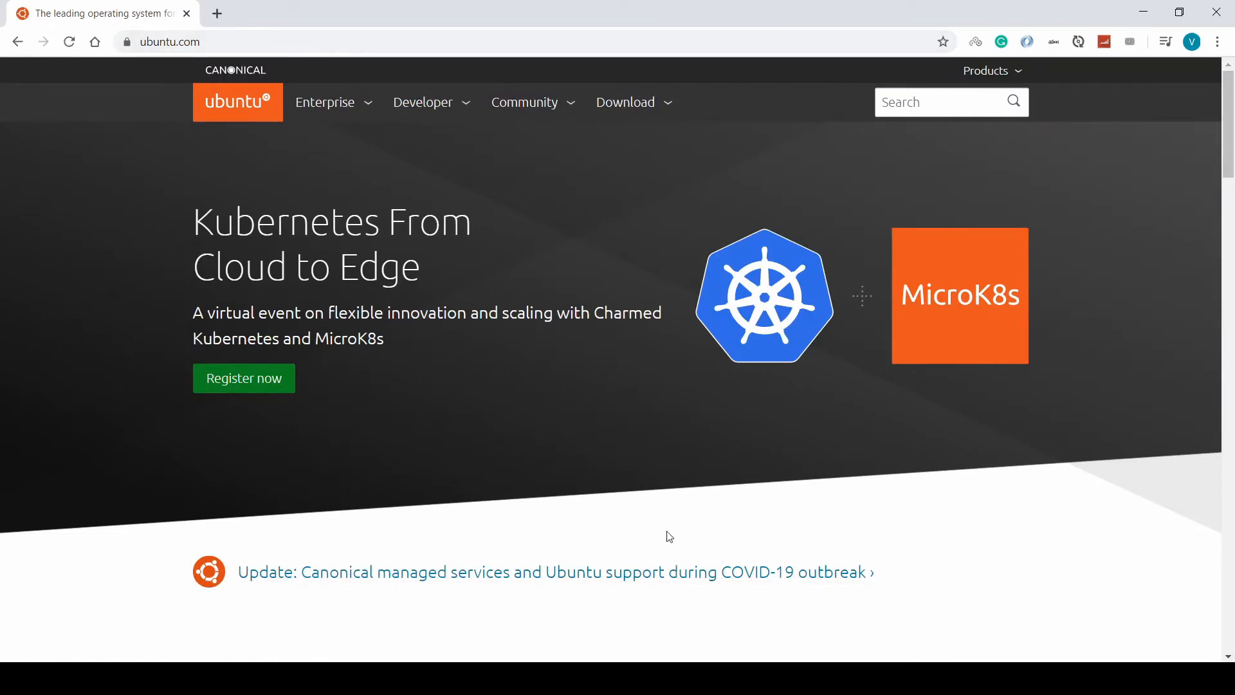
{"action": "left_click", "coordinate": [627, 104]}
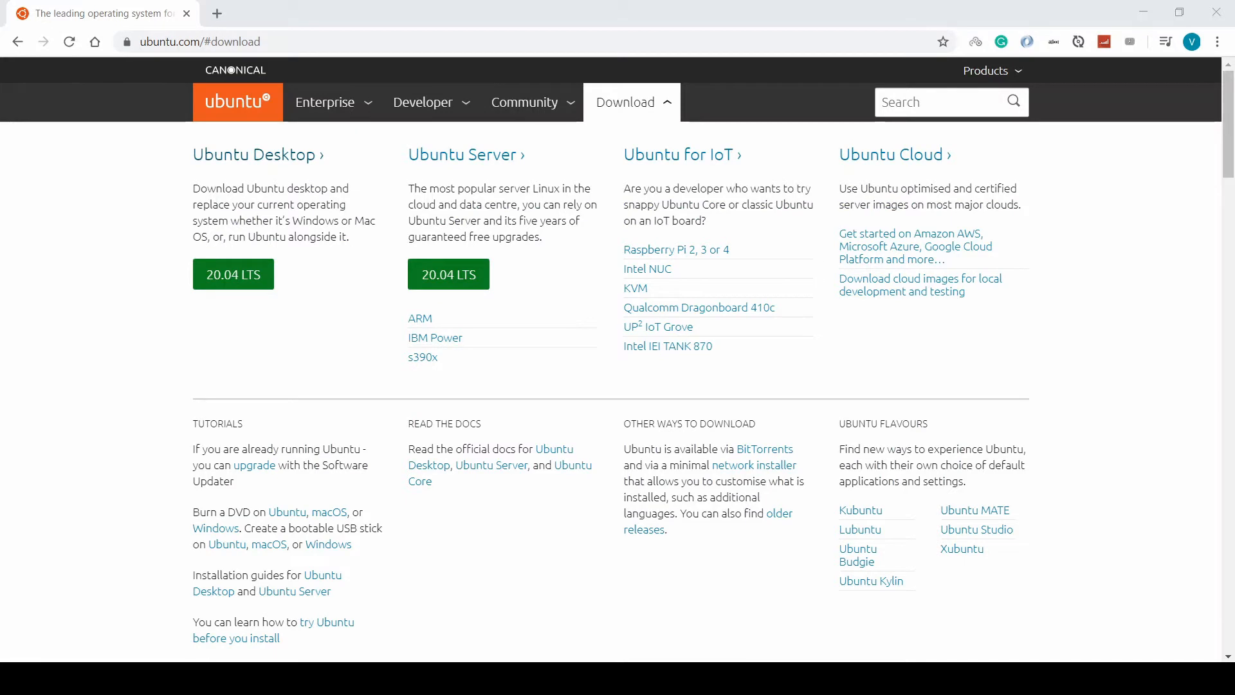
Open System Information via msinfo and check the Hyper-V virtualization firmware entry at the end of the System Summary.
{"action": "left_click", "coordinate": [176, 678]}
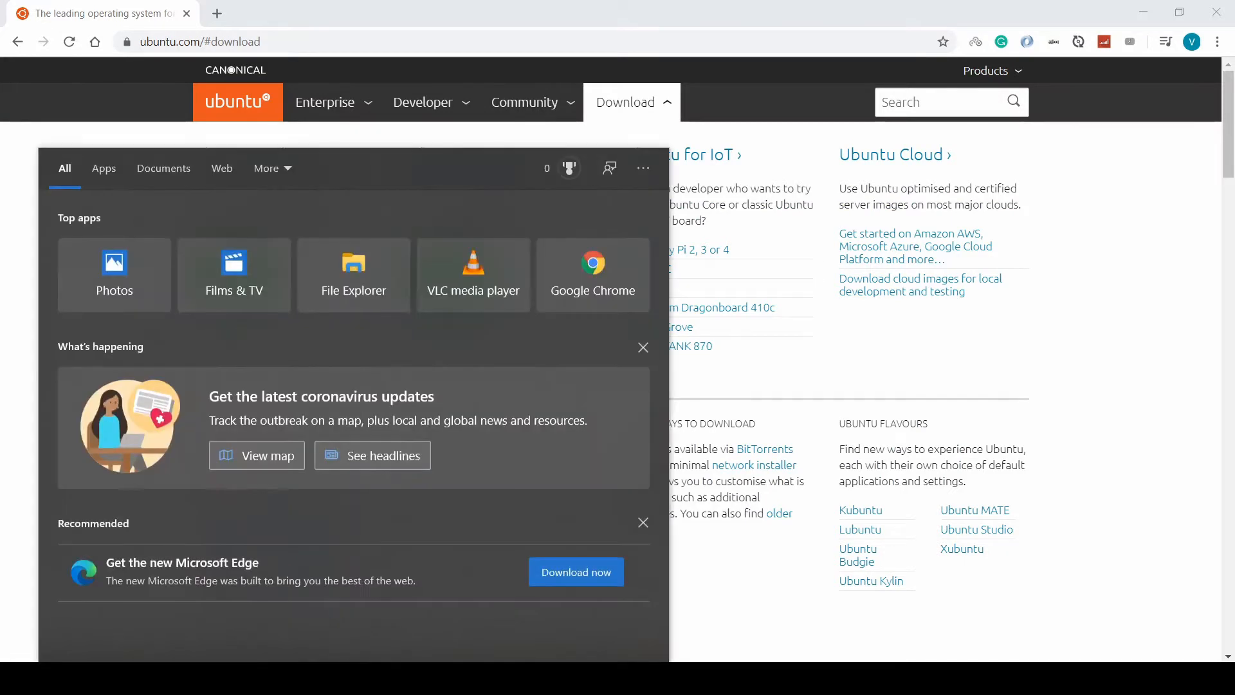
{"action": "type", "text": "ms"}
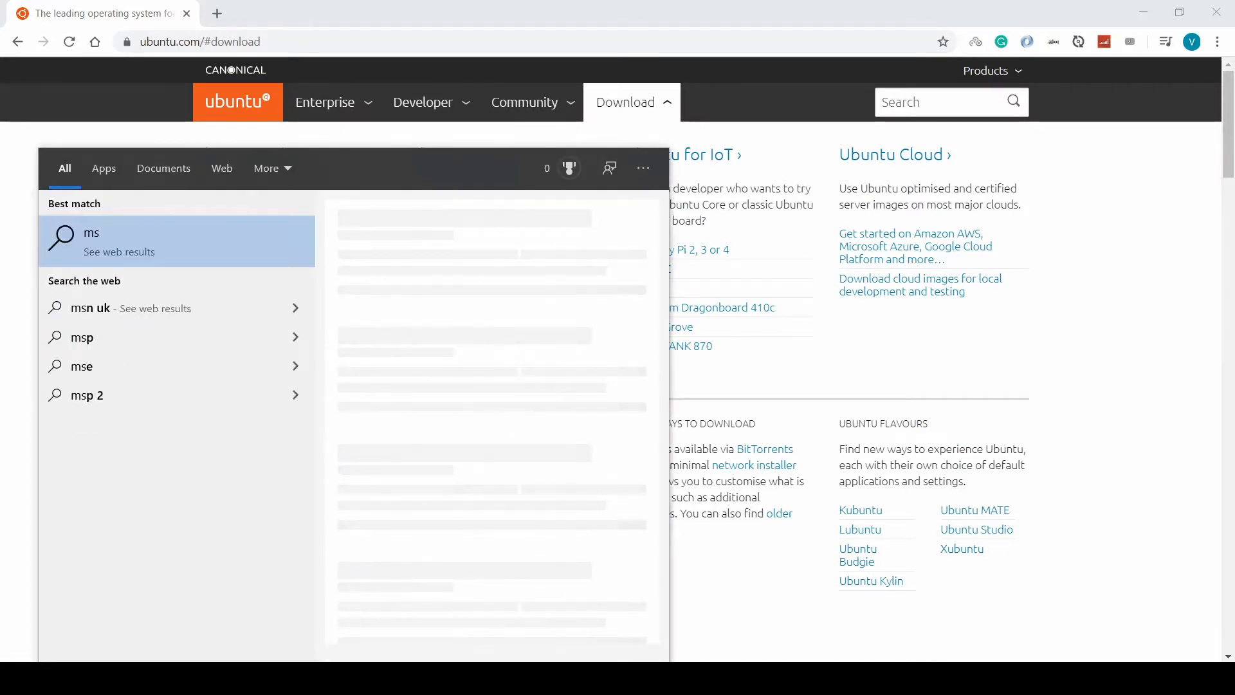
{"action": "type", "text": "info"}
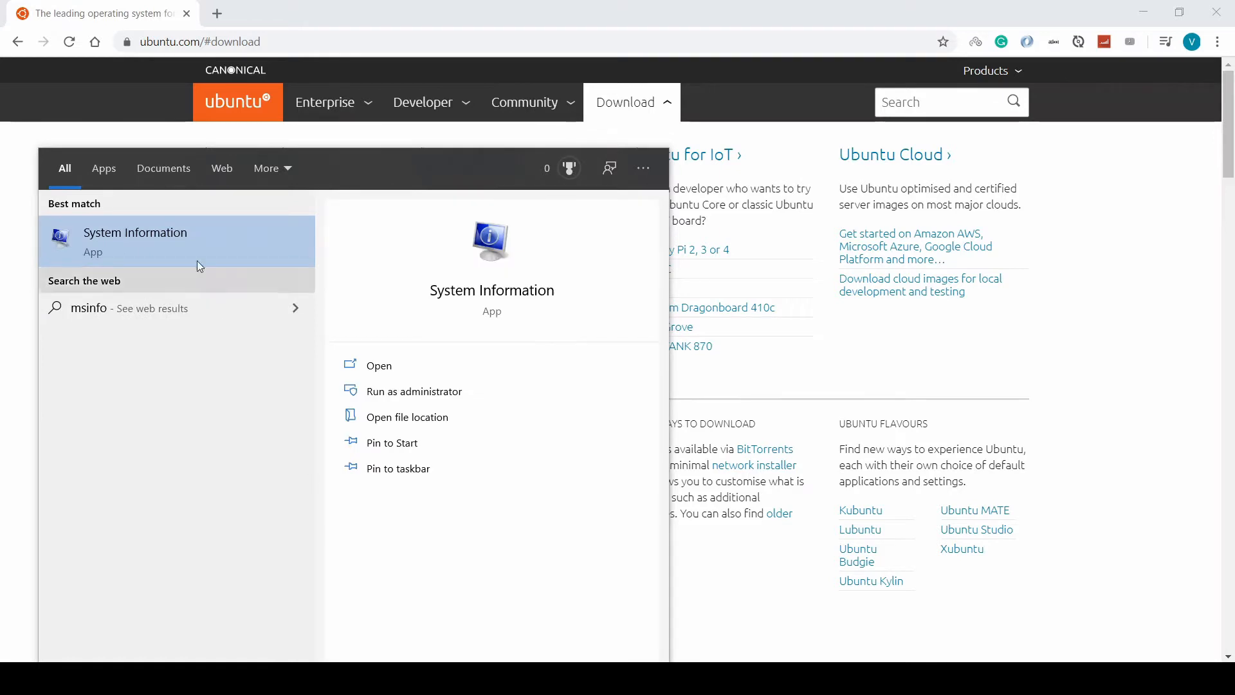
{"action": "left_click", "coordinate": [155, 234]}
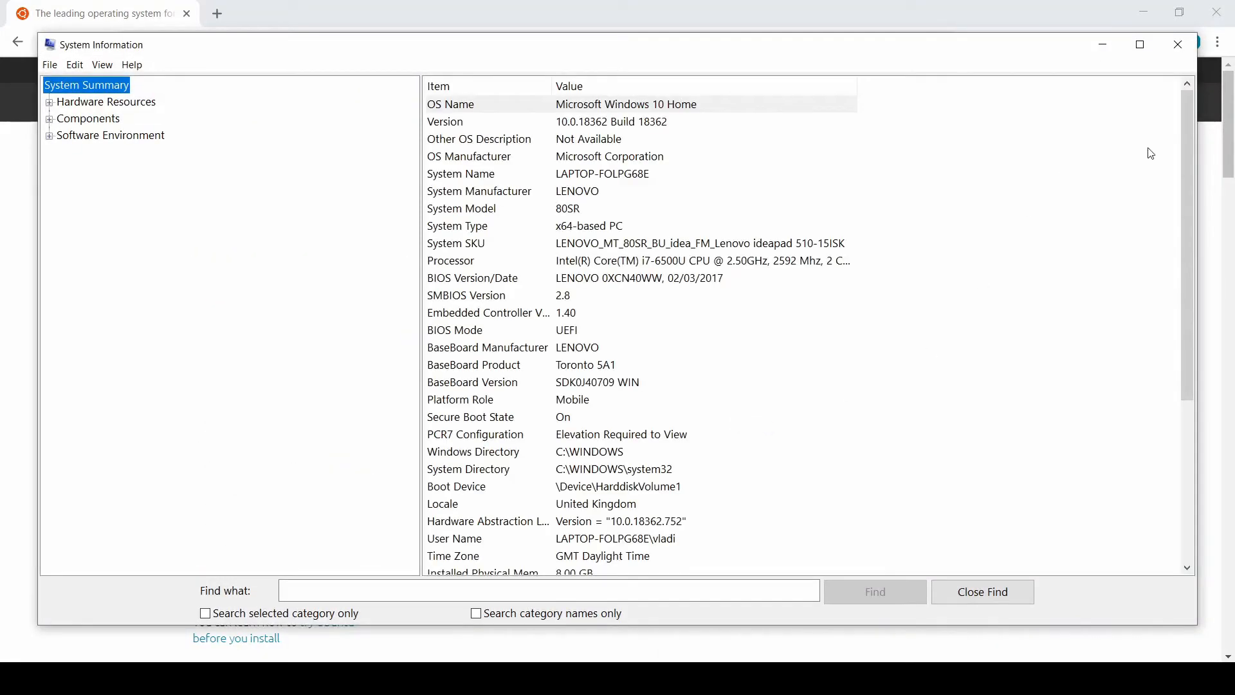
{"action": "left_click_drag", "start_coordinate": [1191, 166], "coordinate": [1186, 465]}
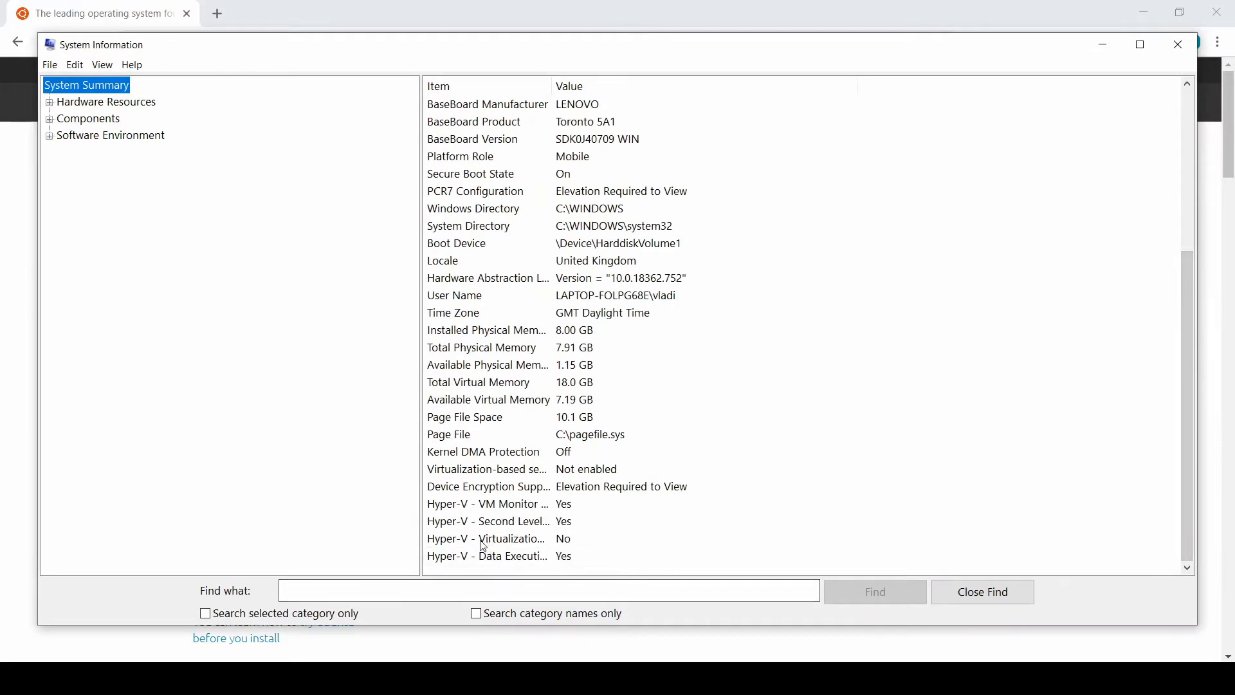
{"action": "left_click_drag", "start_coordinate": [552, 86], "coordinate": [685, 85]}
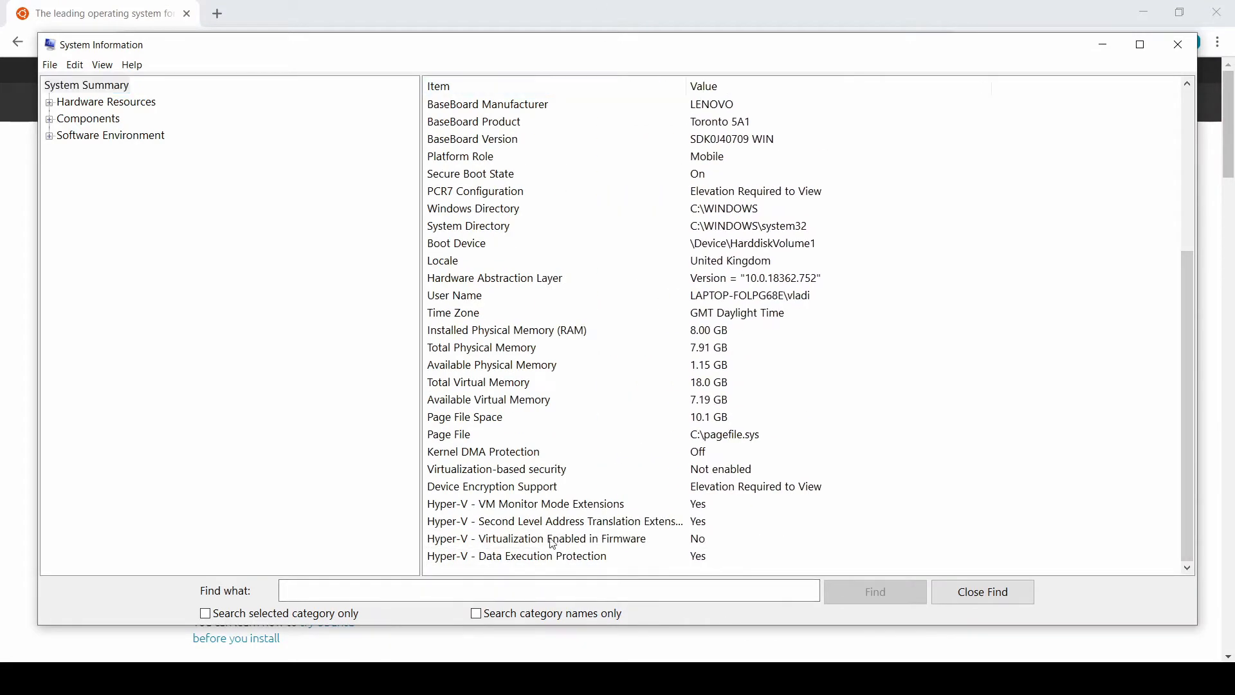
{"action": "left_click", "coordinate": [694, 543]}
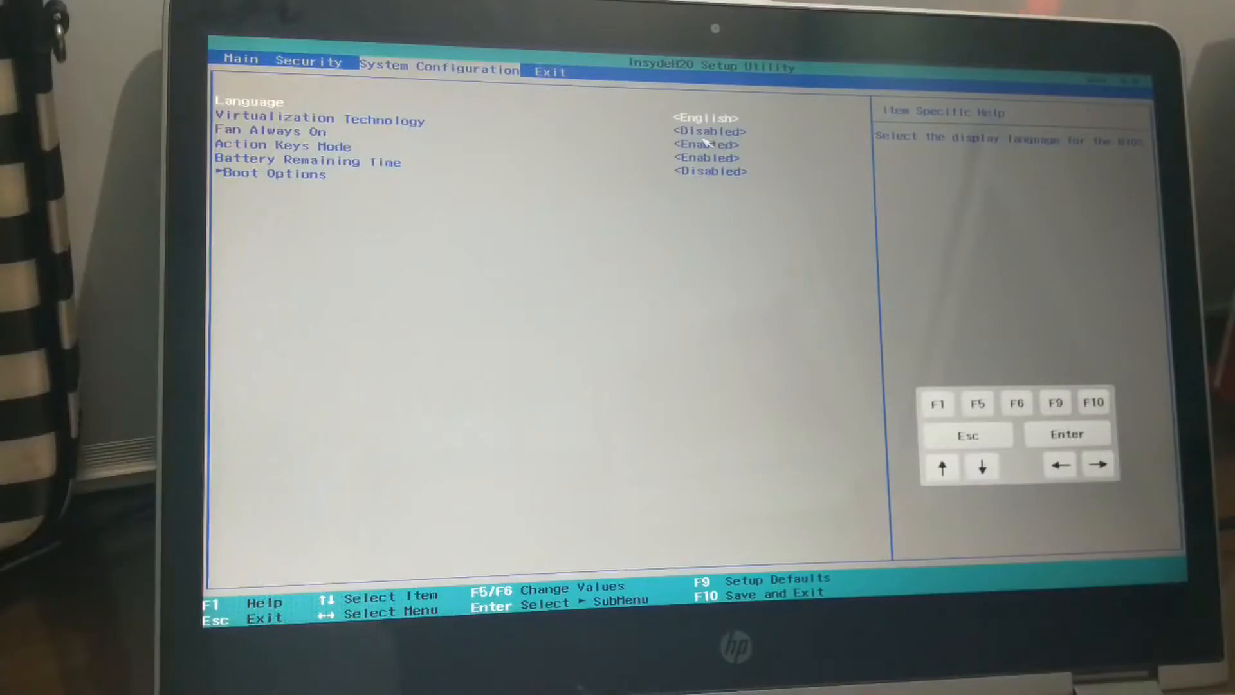
Set Virtualization Technology to Enabled in the BIOS system configuration.
{"action": "left_click", "coordinate": [687, 133]}
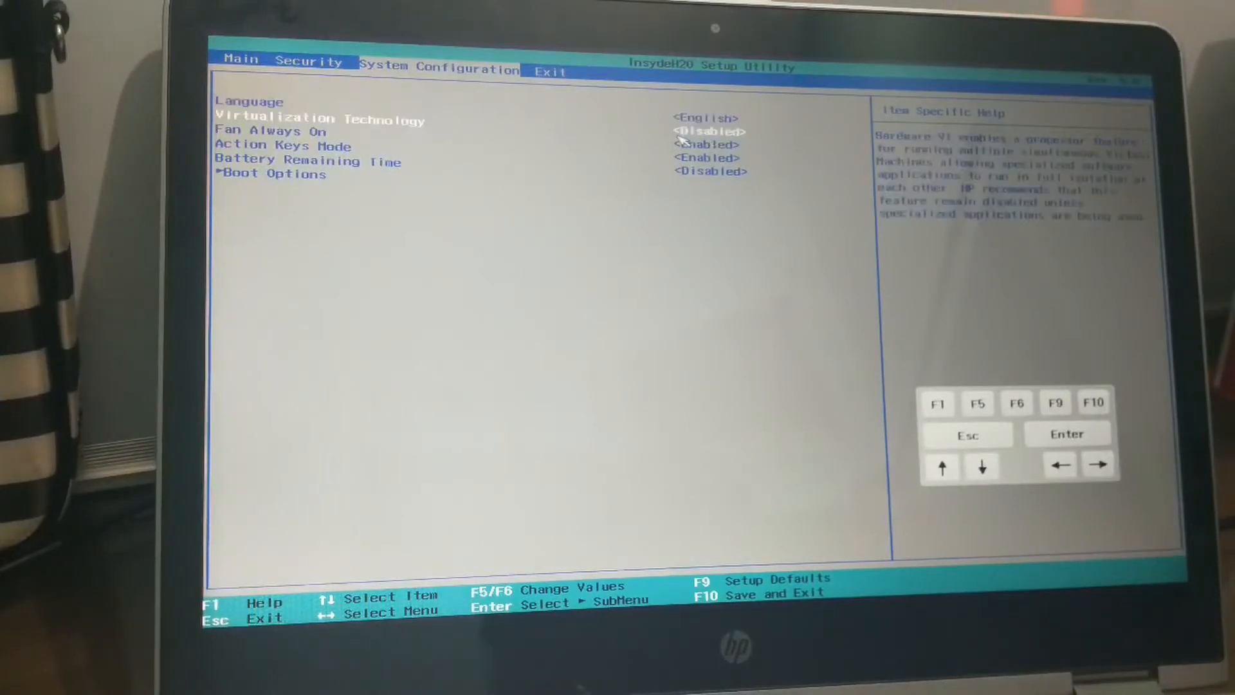
{"action": "left_click", "coordinate": [688, 134]}
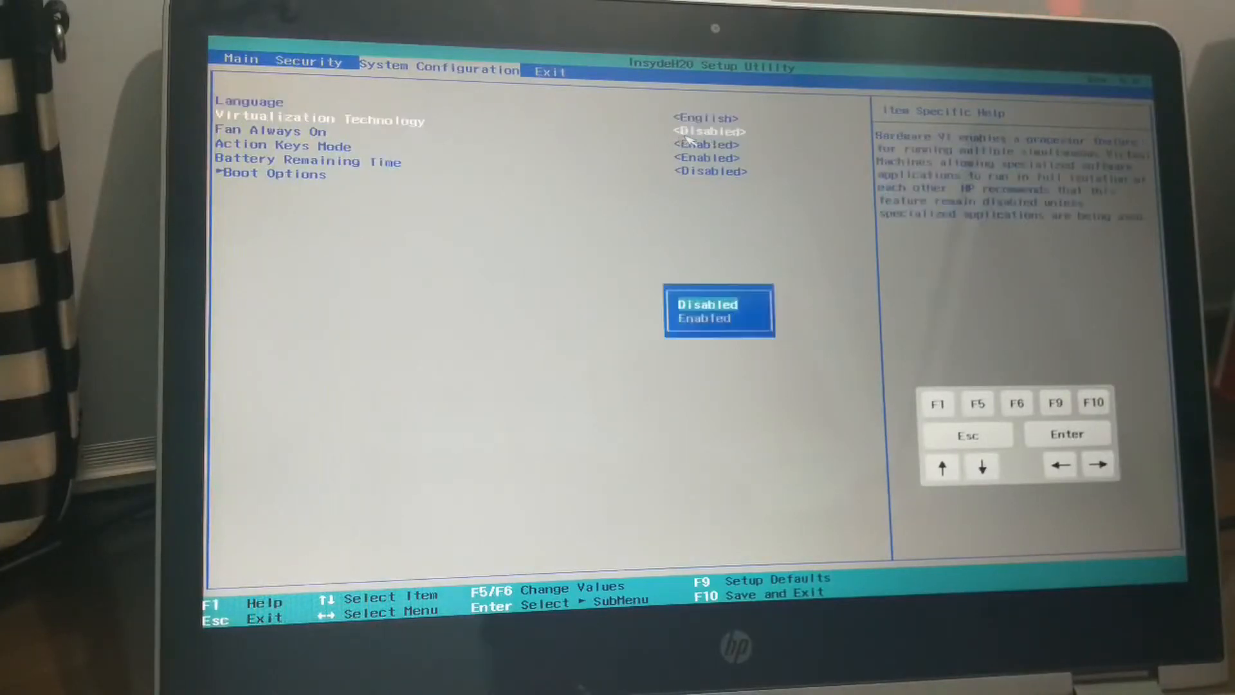
{"action": "left_click", "coordinate": [710, 316]}
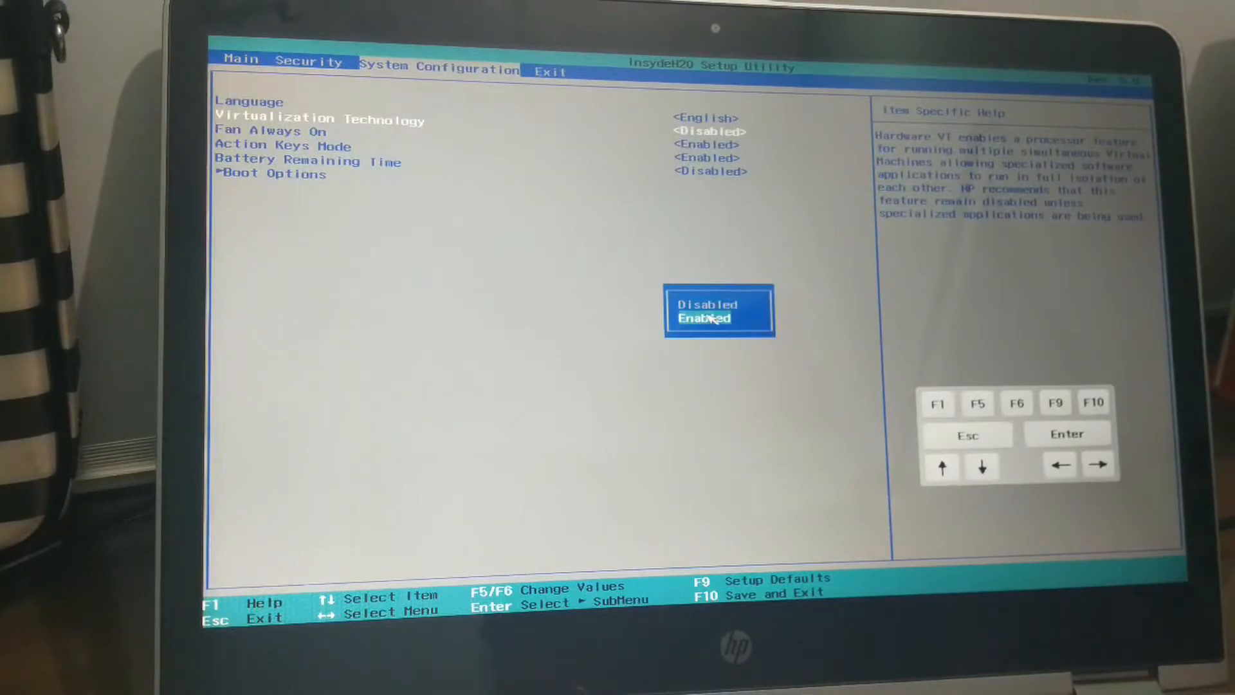
{"action": "left_click", "coordinate": [710, 317]}
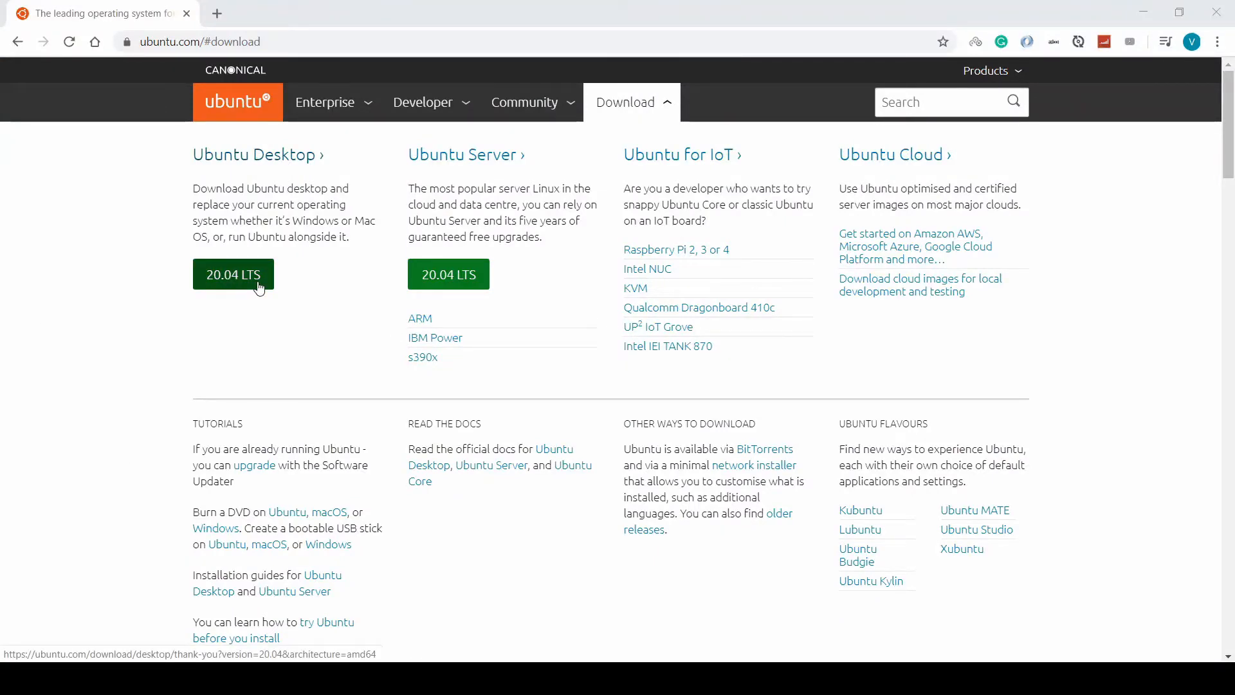
Download the Ubuntu Desktop 20.04 LTS image from the Ubuntu site.
{"action": "left_click", "coordinate": [259, 286]}
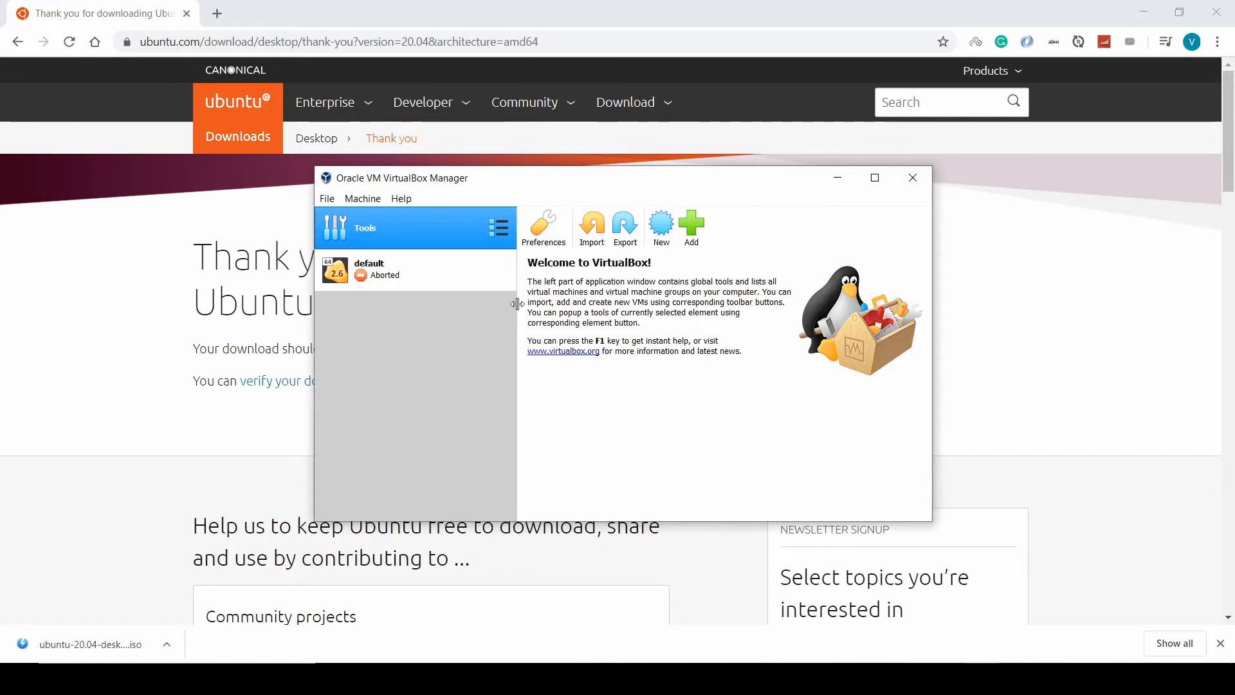
Start a new VirtualBox machine named Ubuntu20.04 with type Linux, version Ubuntu (64-bit), and set its memory size to 2048 MB.
{"action": "left_click", "coordinate": [658, 230]}
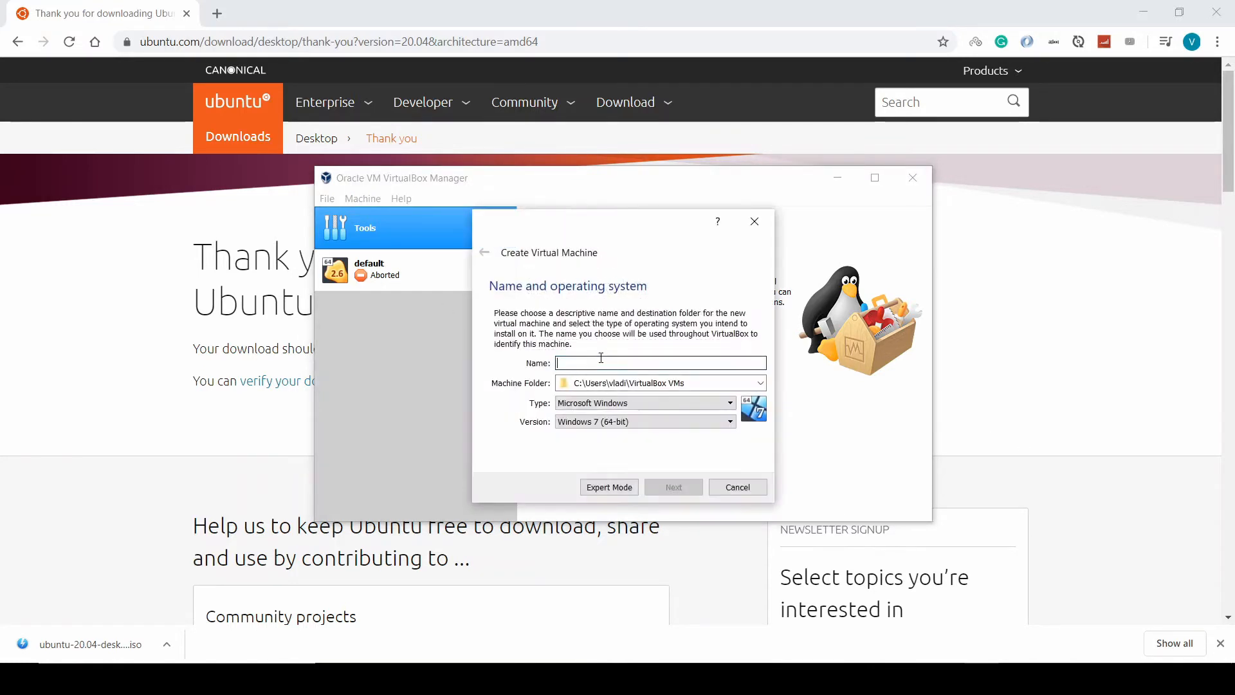
{"action": "type", "text": "Ubuntu"}
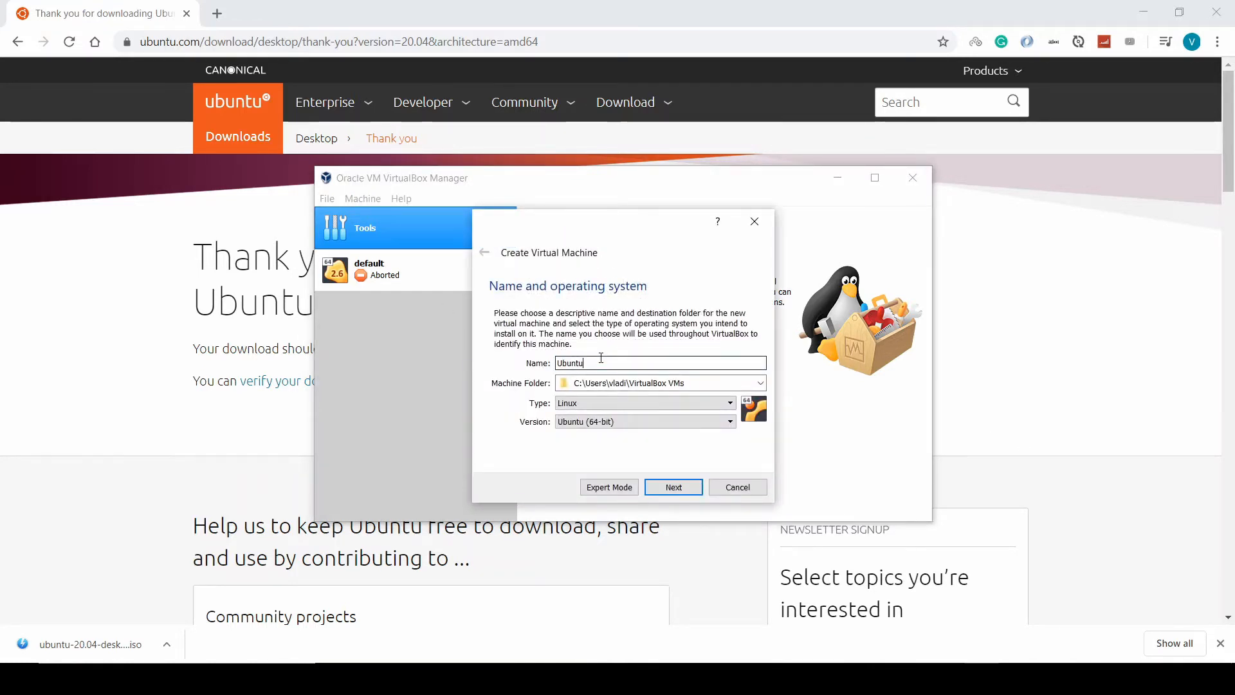
{"action": "type", "text": "20.04"}
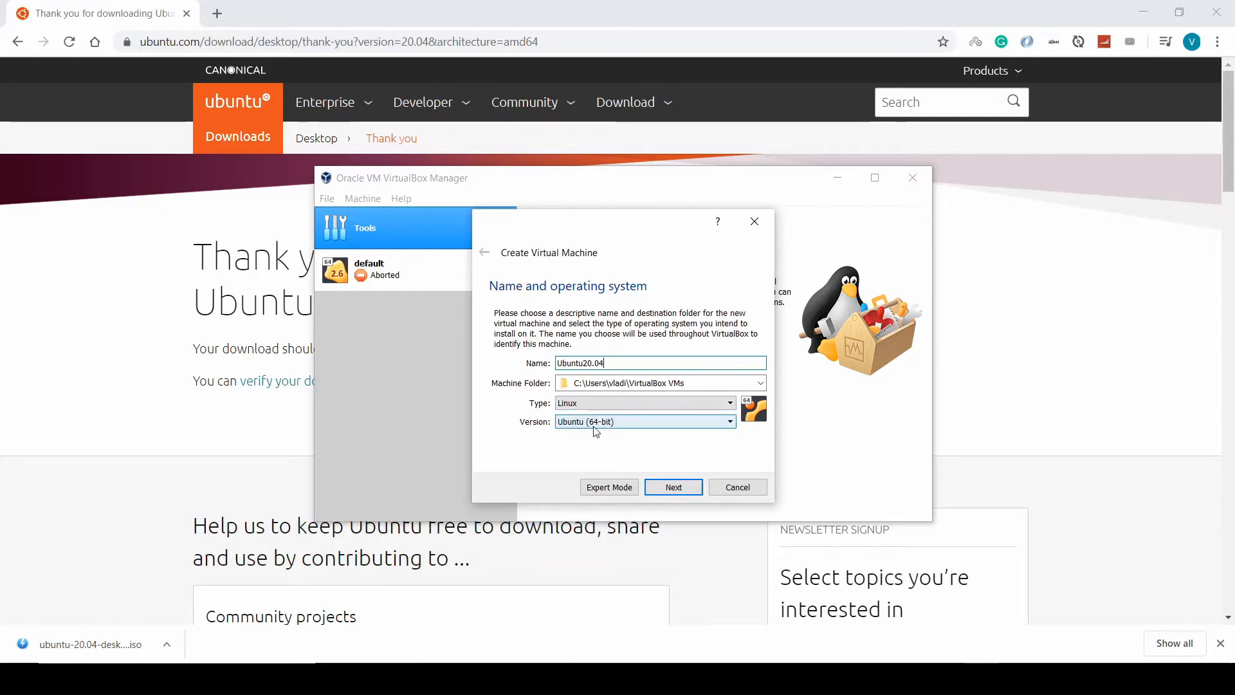
{"action": "left_click", "coordinate": [673, 487]}
{"action": "double_click", "coordinate": [733, 360]}
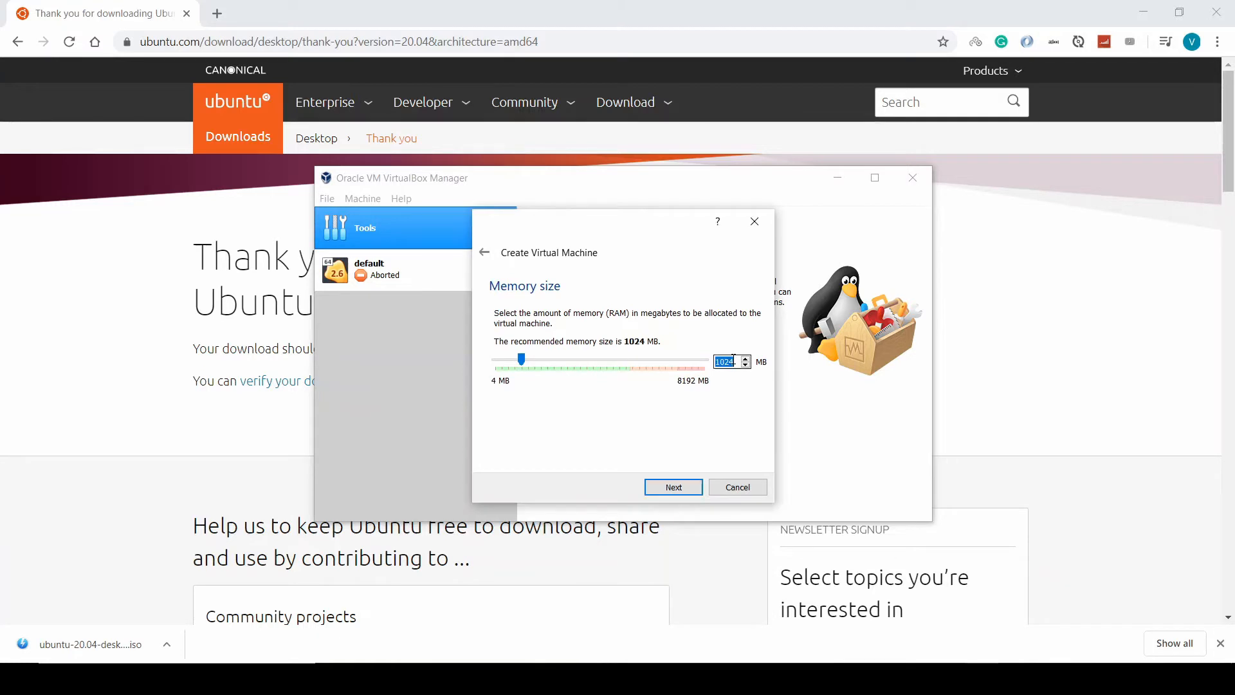
{"action": "type", "text": "2048"}
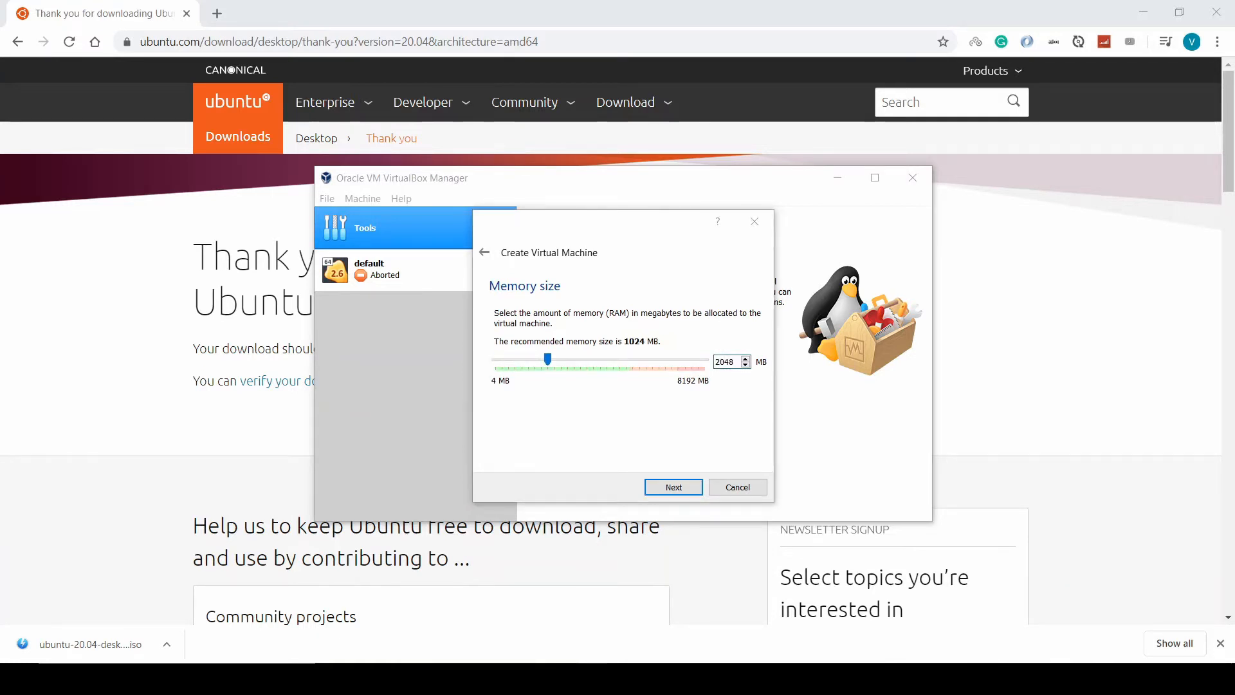
{"action": "left_click", "coordinate": [674, 485]}
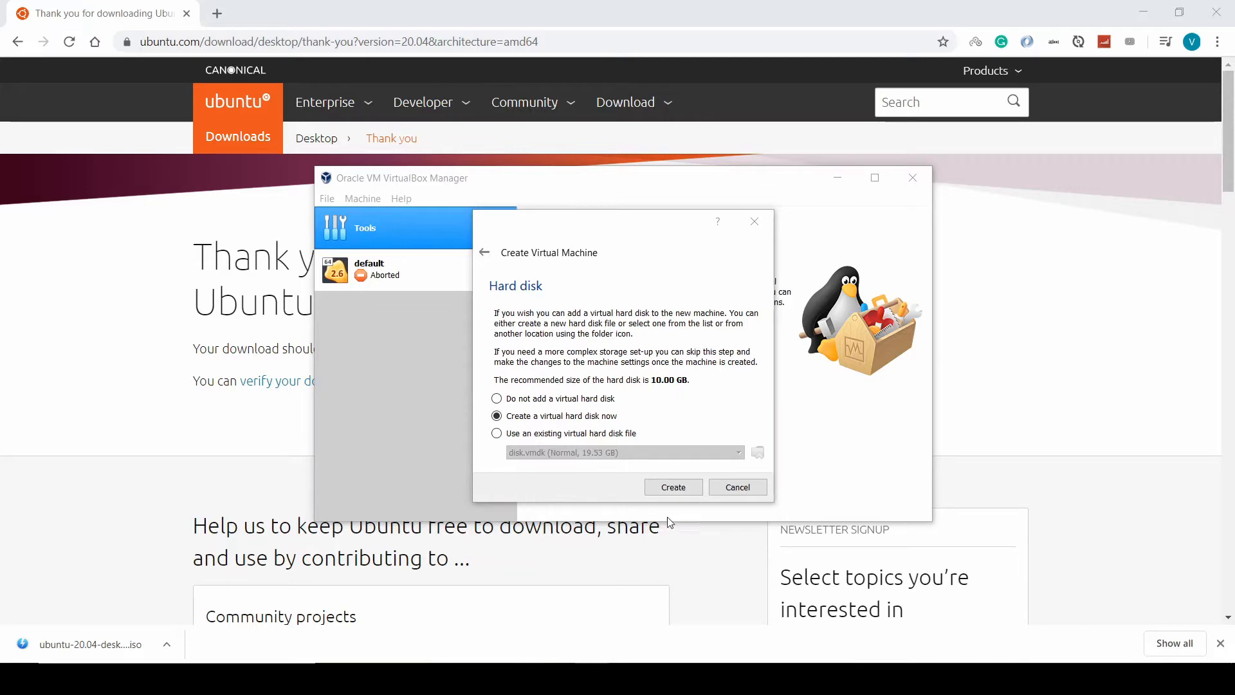
Create a virtual hard disk for the machine as VDI, dynamically allocated, with a size of 10.00 GB.
{"action": "left_click", "coordinate": [676, 491]}
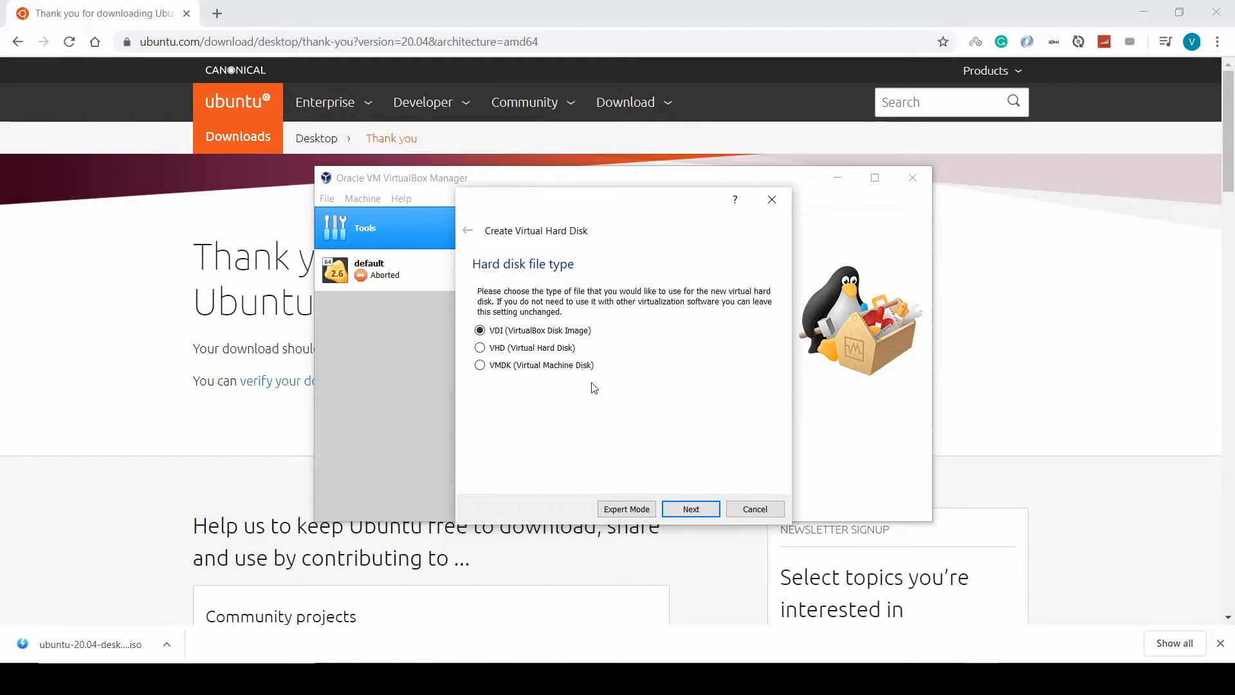
{"action": "left_click", "coordinate": [689, 510]}
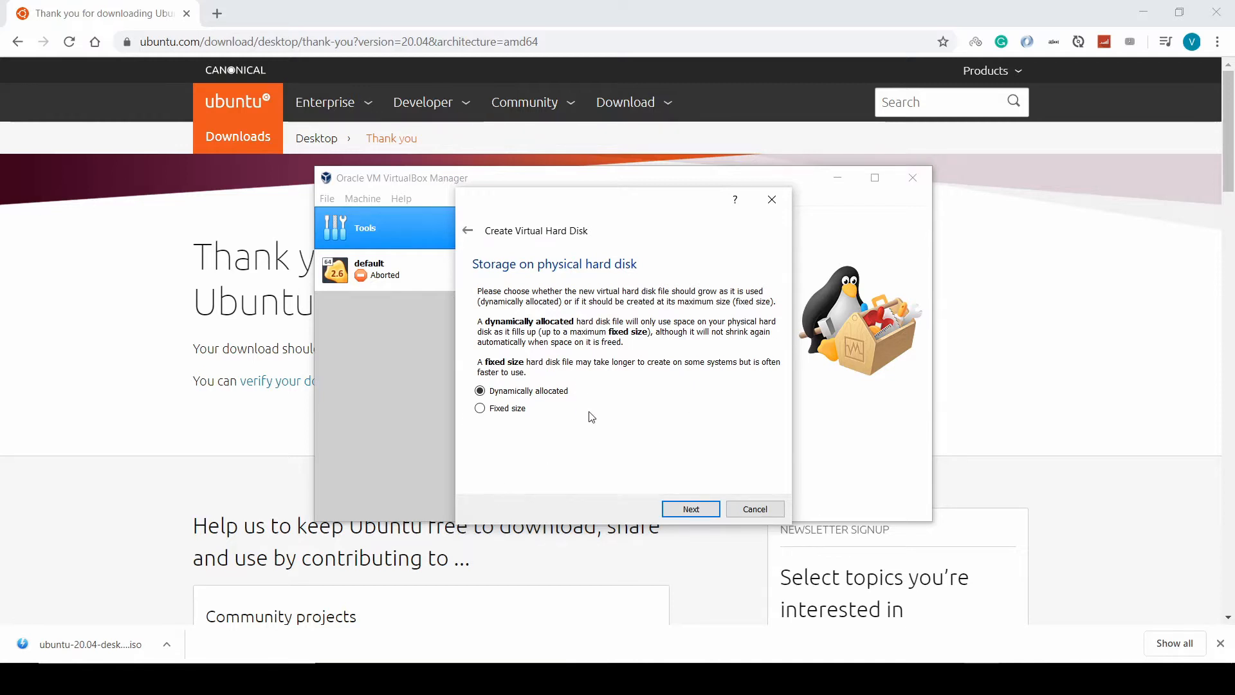
{"action": "left_click", "coordinate": [683, 511]}
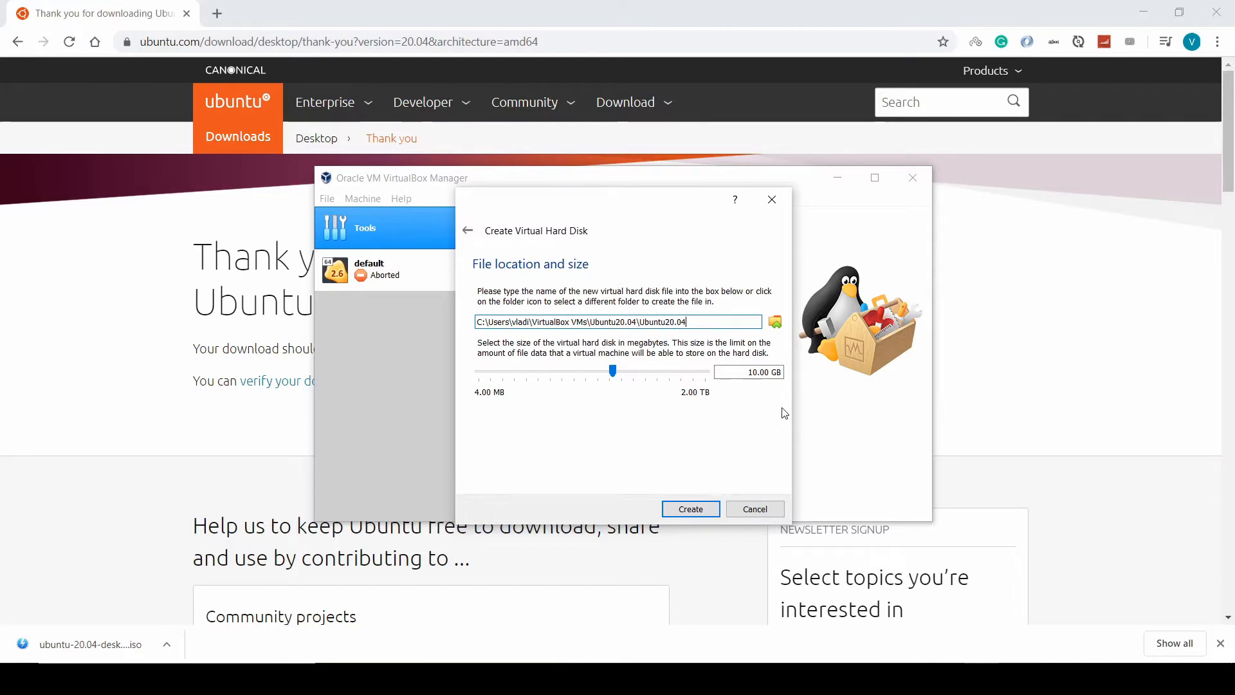
{"action": "left_click", "coordinate": [686, 508]}
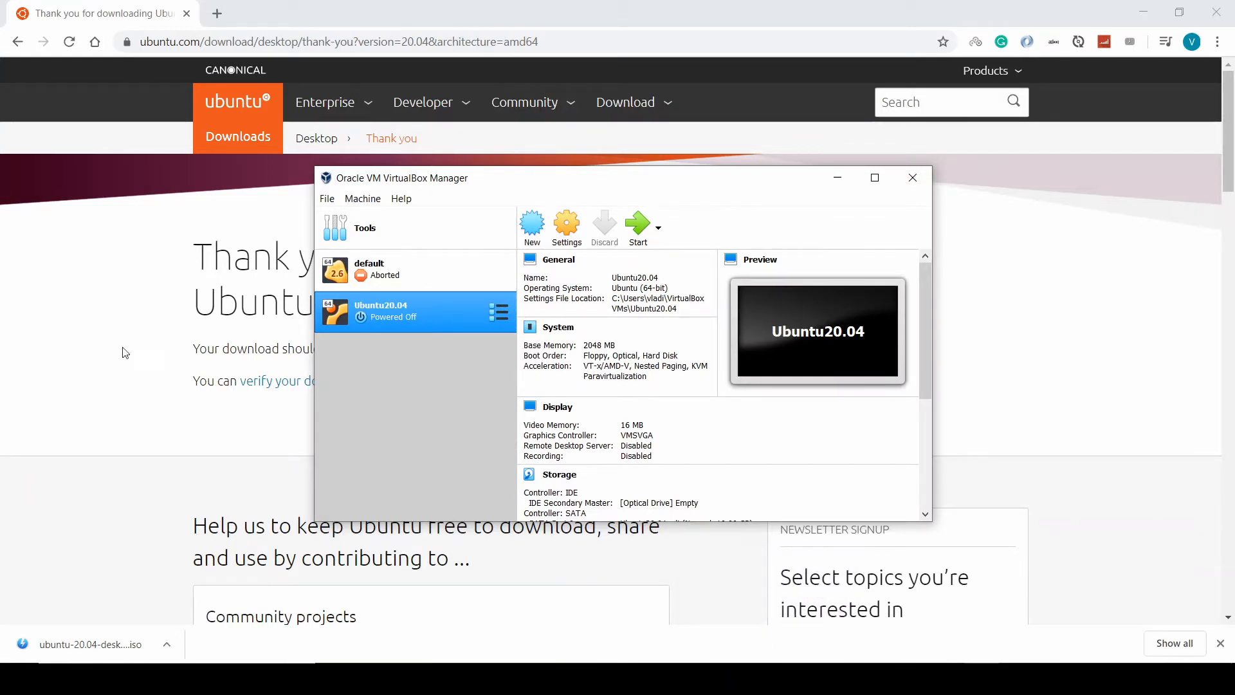
Set the processor count to 2 in the Ubuntu20.04 machine's system settings.
{"action": "left_click", "coordinate": [567, 224]}
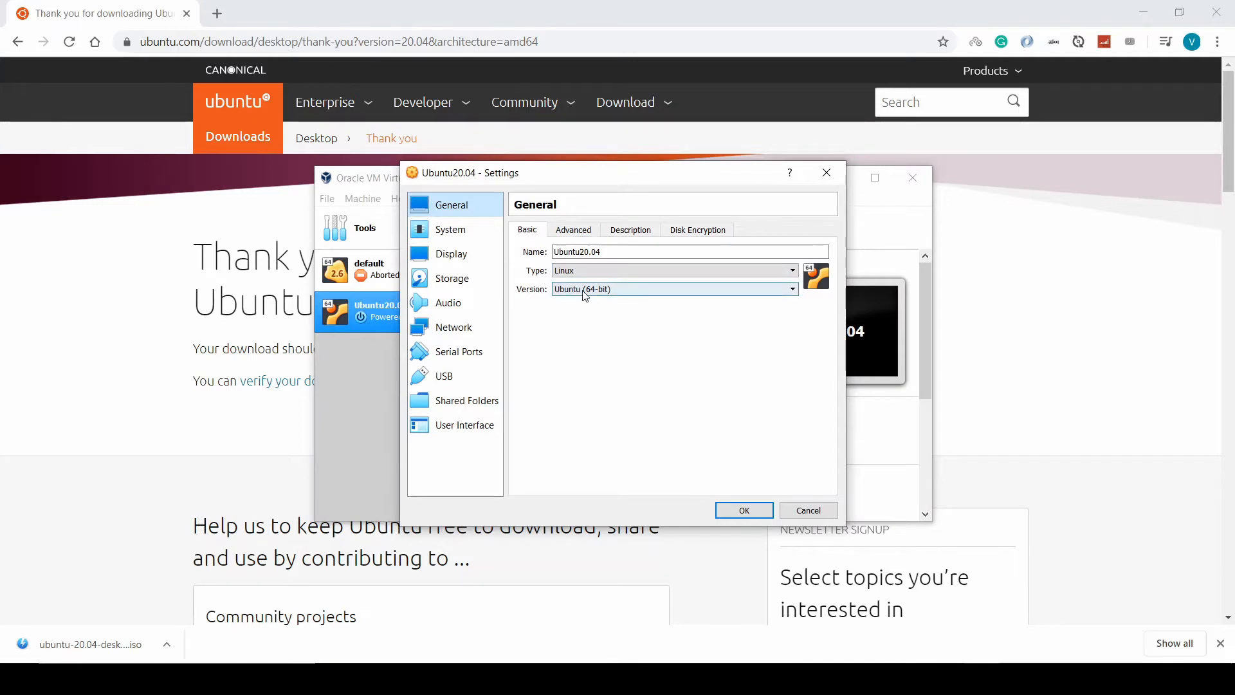
{"action": "left_click", "coordinate": [448, 233]}
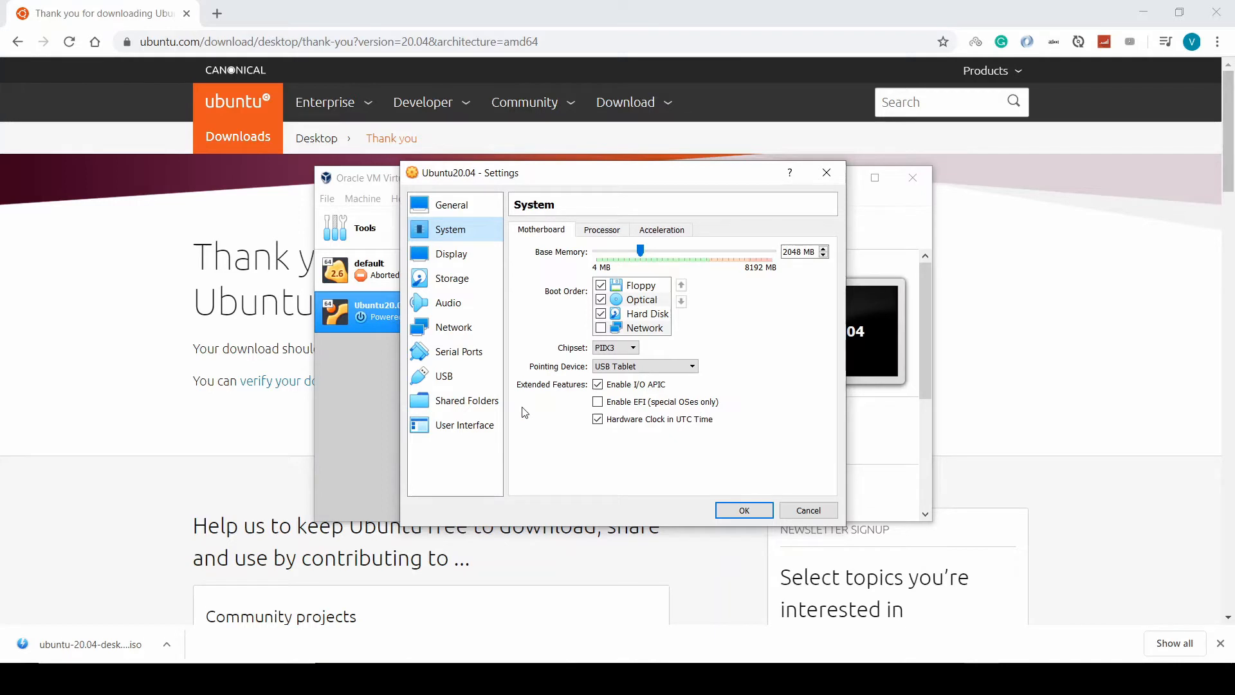
{"action": "left_click", "coordinate": [603, 231]}
{"action": "left_click_drag", "start_coordinate": [596, 252], "coordinate": [625, 252]}
{"action": "left_click", "coordinate": [656, 252]}
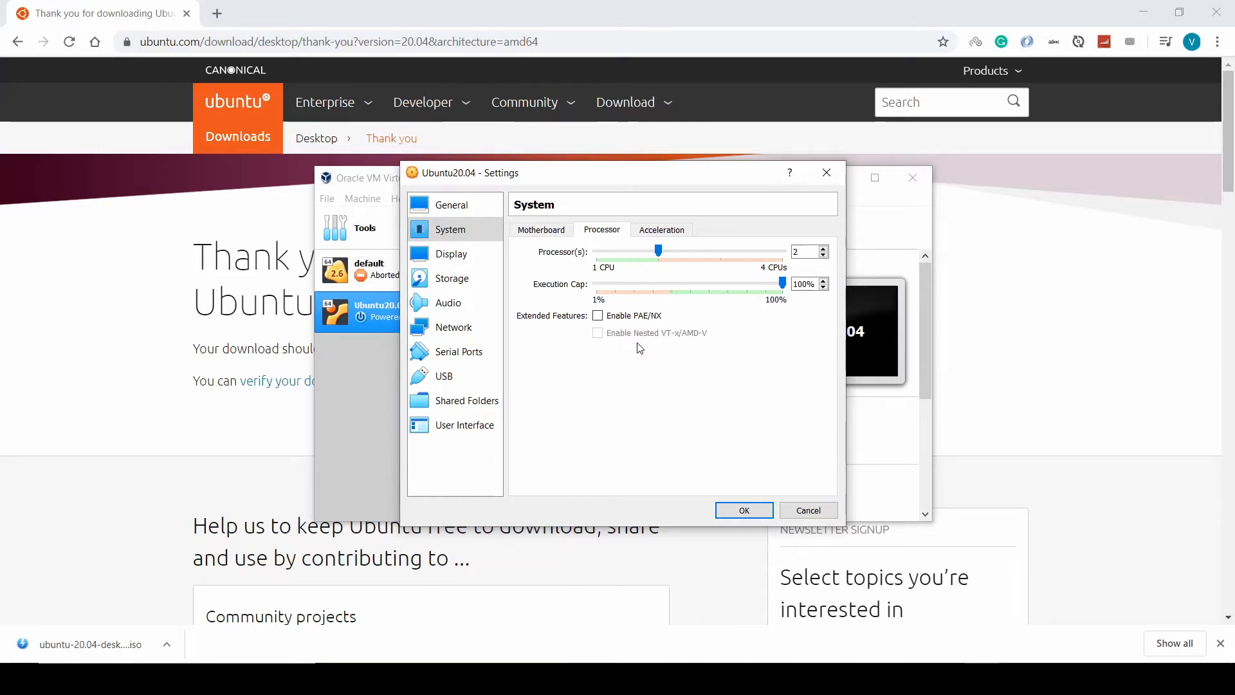
Add an optical drive with ubuntu-20.04-desktop-amd64.iso to the IDE controller and save the machine settings.
{"action": "left_click", "coordinate": [451, 256]}
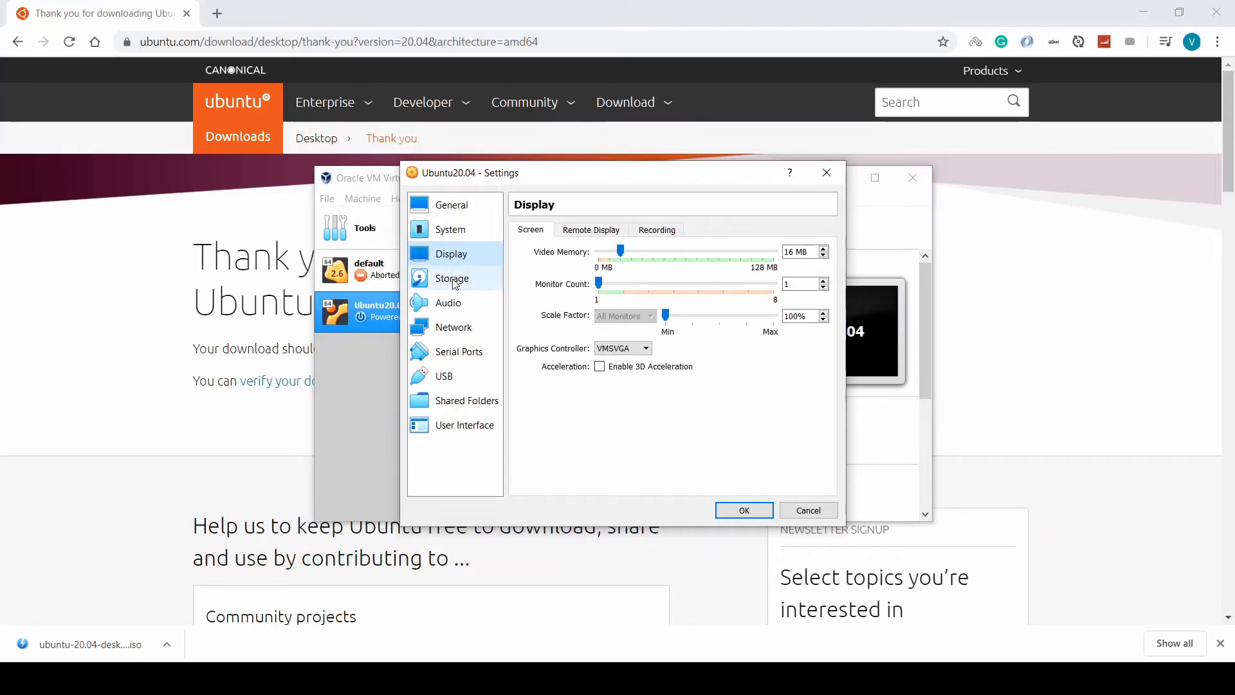
{"action": "left_click", "coordinate": [452, 279]}
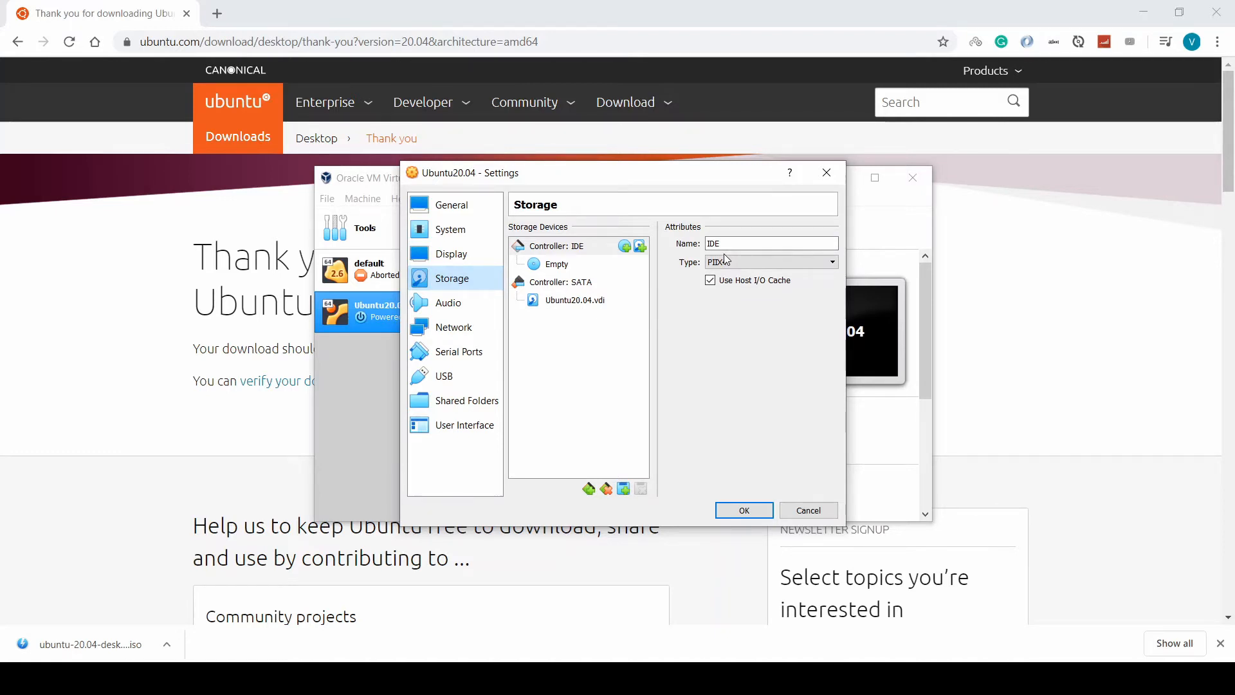
{"action": "left_click", "coordinate": [640, 246]}
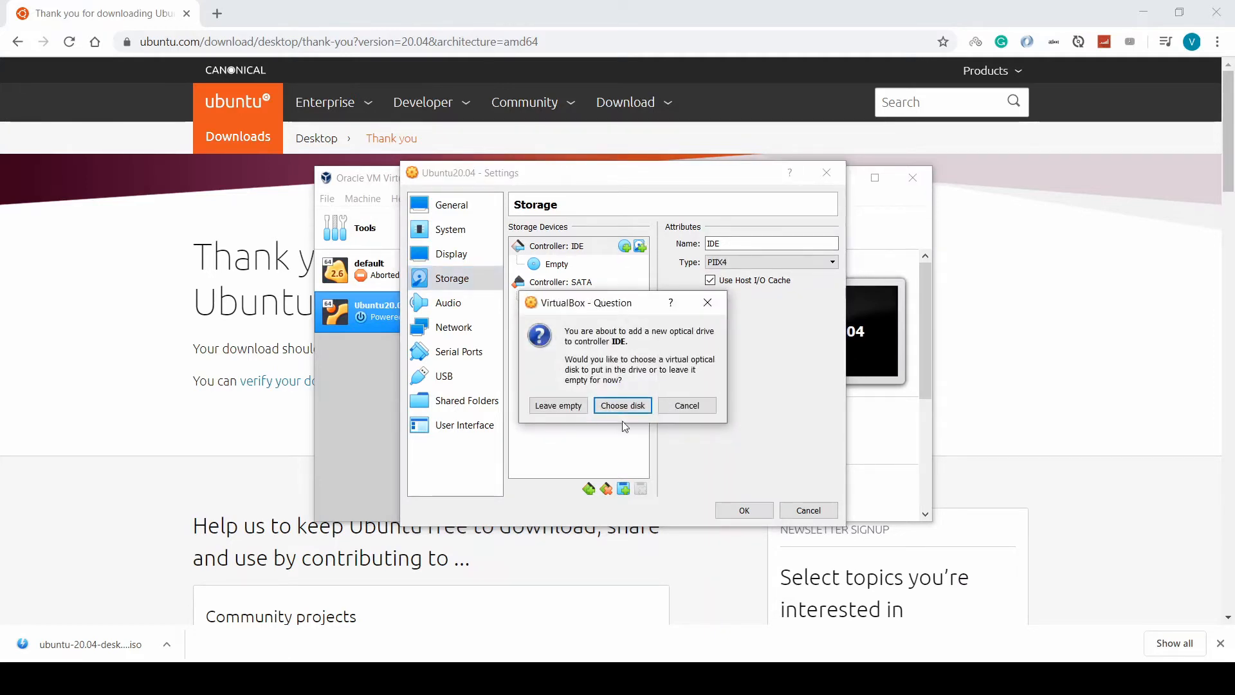
{"action": "left_click", "coordinate": [630, 406]}
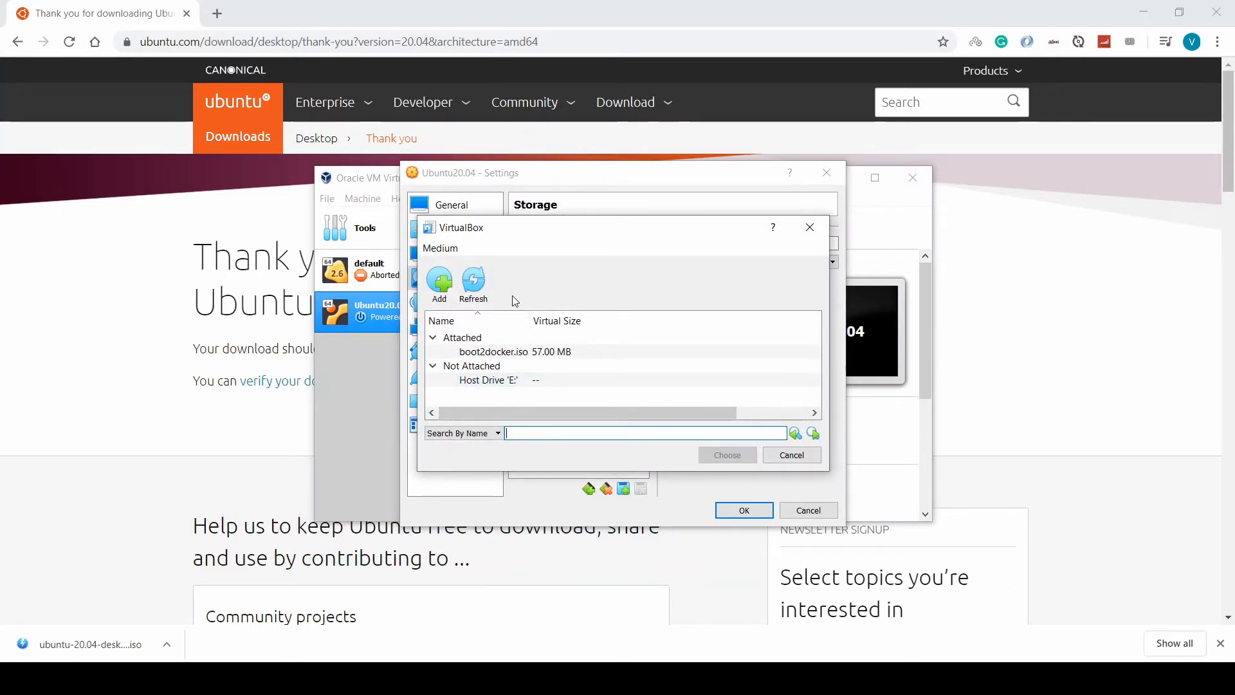
{"action": "left_click", "coordinate": [438, 285]}
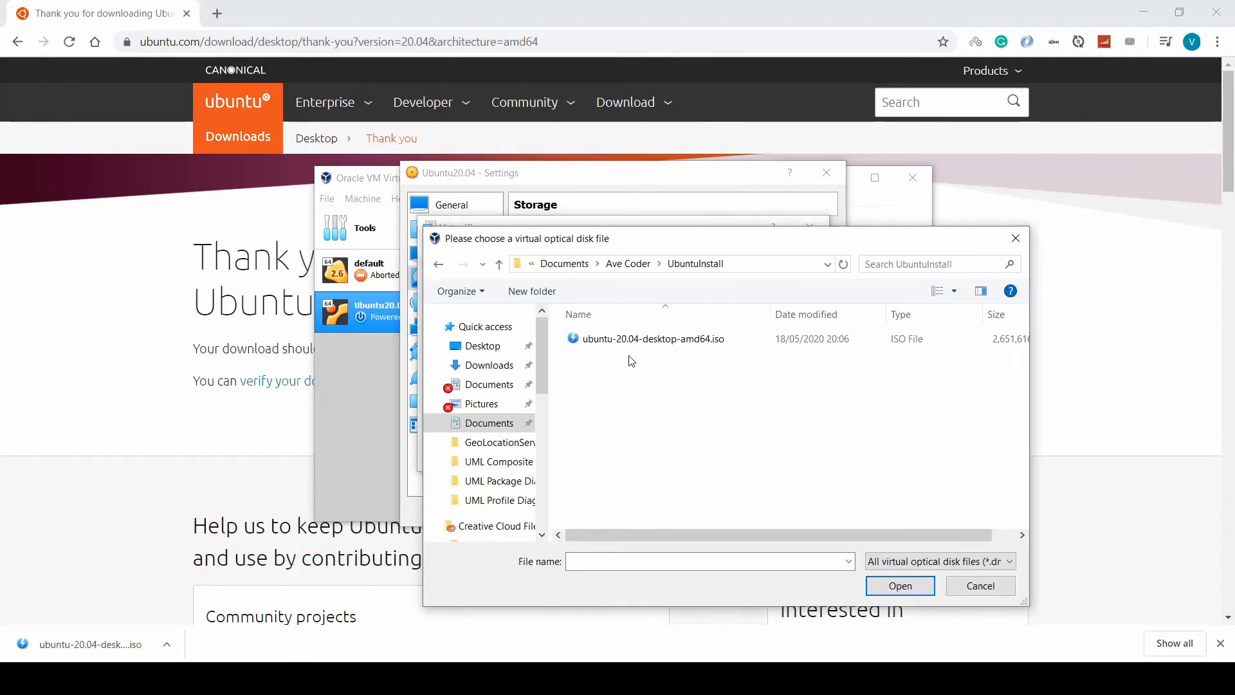
{"action": "left_click", "coordinate": [643, 339]}
{"action": "left_click", "coordinate": [899, 585]}
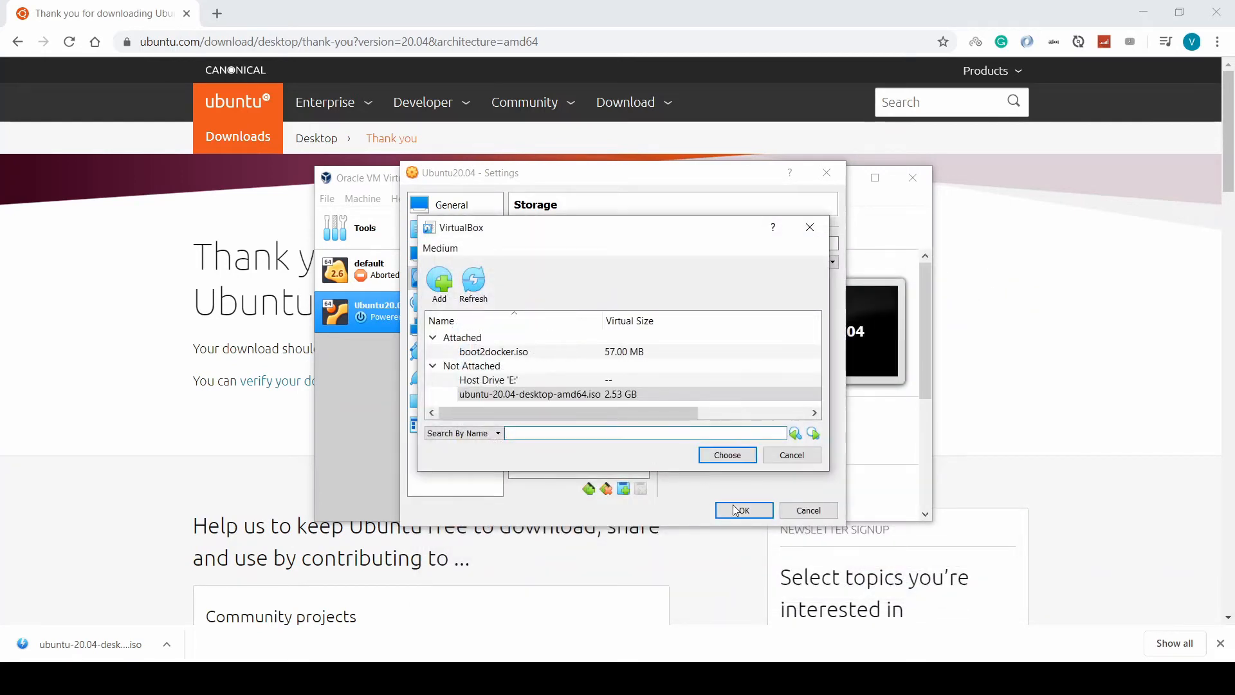
{"action": "left_click", "coordinate": [728, 456]}
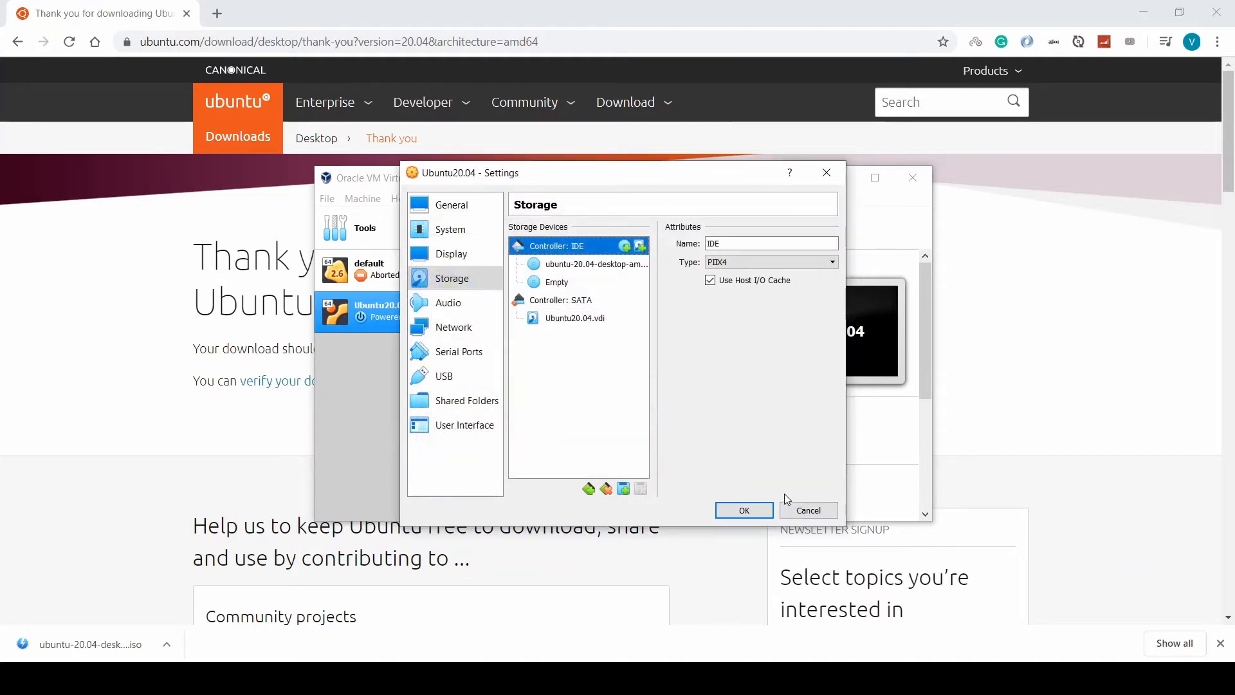
{"action": "left_click", "coordinate": [601, 265]}
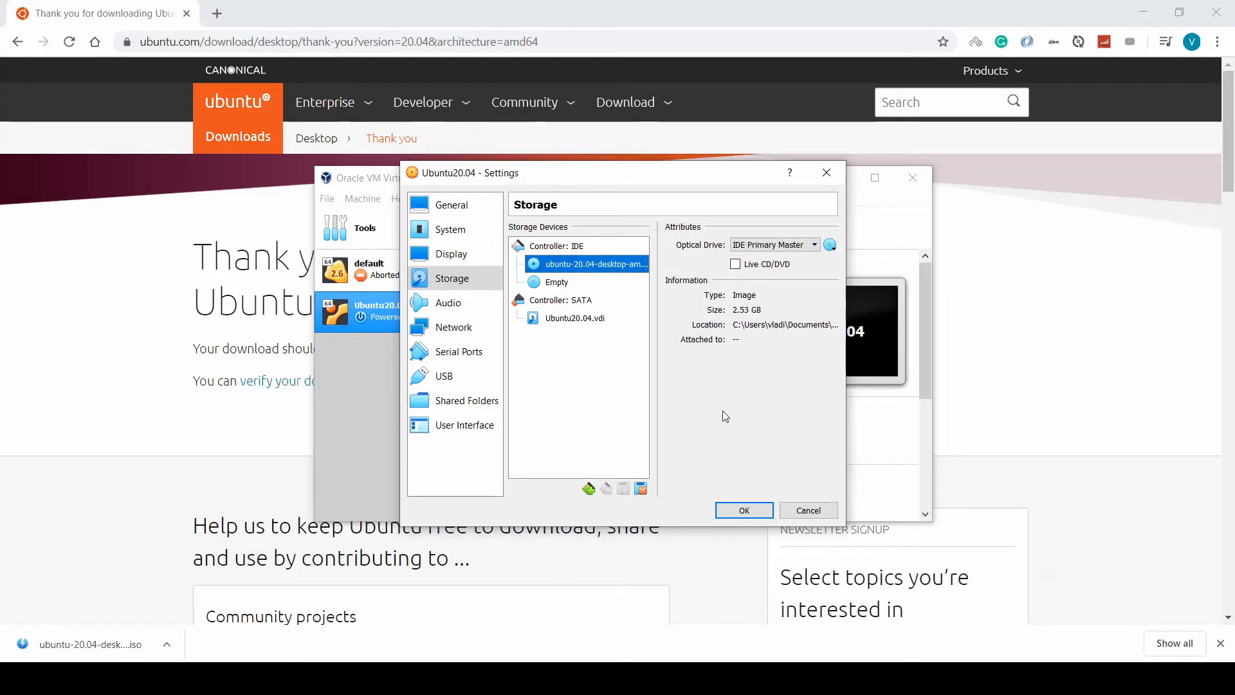
{"action": "left_click", "coordinate": [729, 516]}
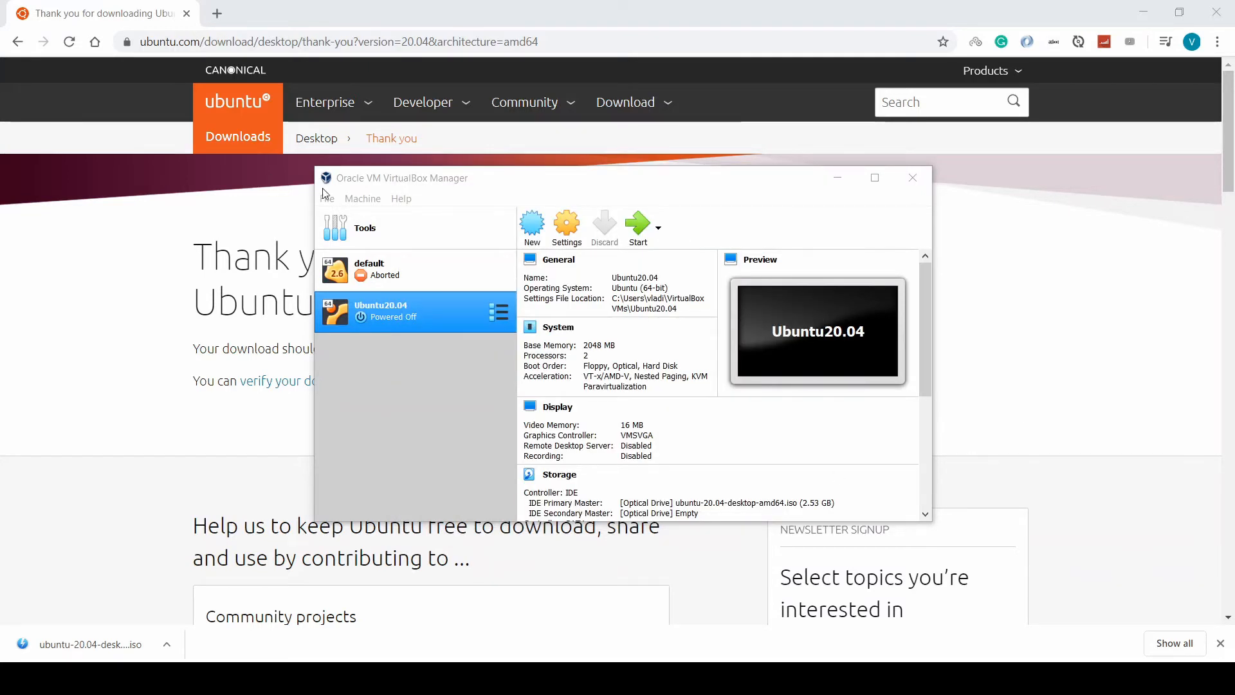
Start the Ubuntu20.04 machine and begin the Ubuntu installation in English with the English (UK) keyboard layout.
{"action": "left_click", "coordinate": [645, 177]}
{"action": "left_click", "coordinate": [637, 232]}
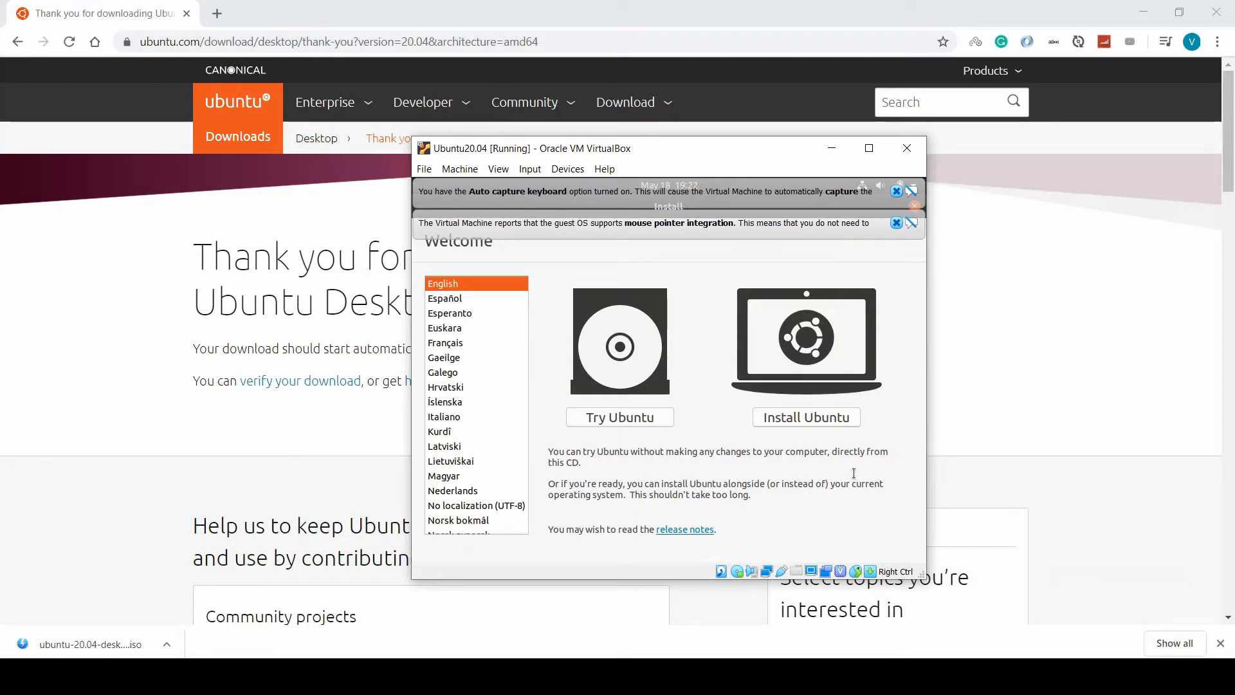
{"action": "left_click", "coordinate": [794, 417]}
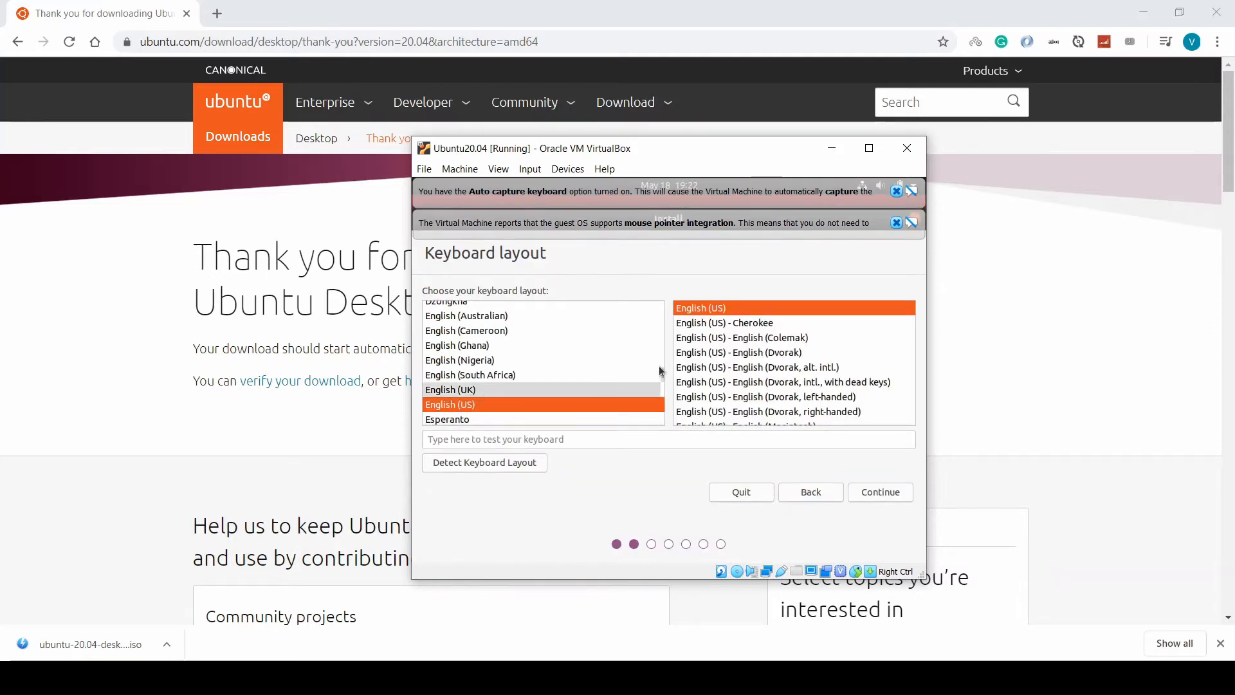
{"action": "left_click", "coordinate": [481, 387]}
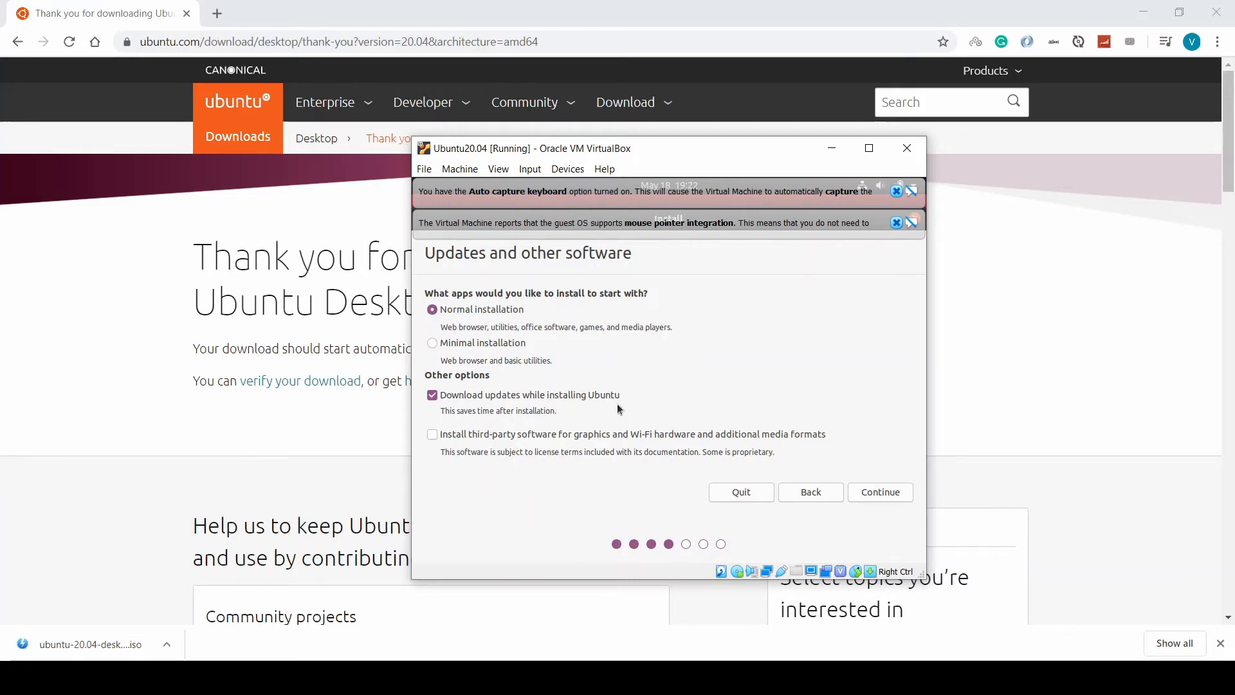
Use the normal installation with updates downloaded during install, and erase the disk to install Ubuntu, accepting the disk changes.
{"action": "left_click", "coordinate": [433, 395]}
{"action": "left_click", "coordinate": [435, 394]}
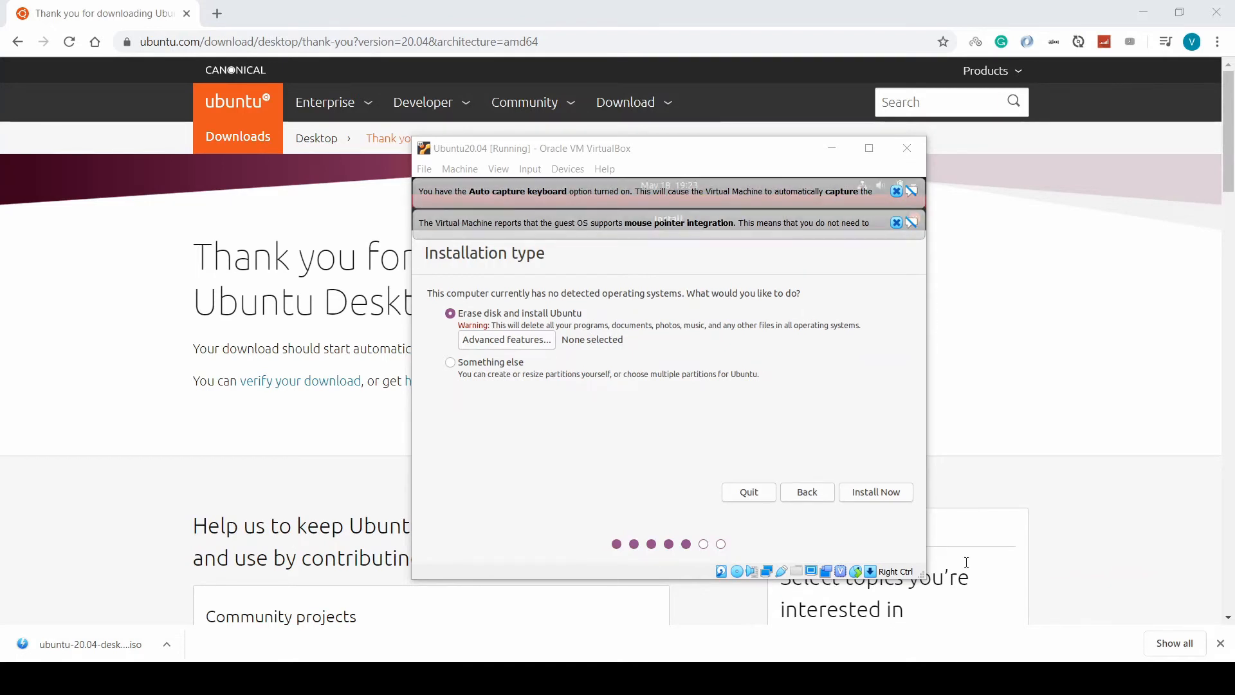
{"action": "left_click", "coordinate": [874, 495]}
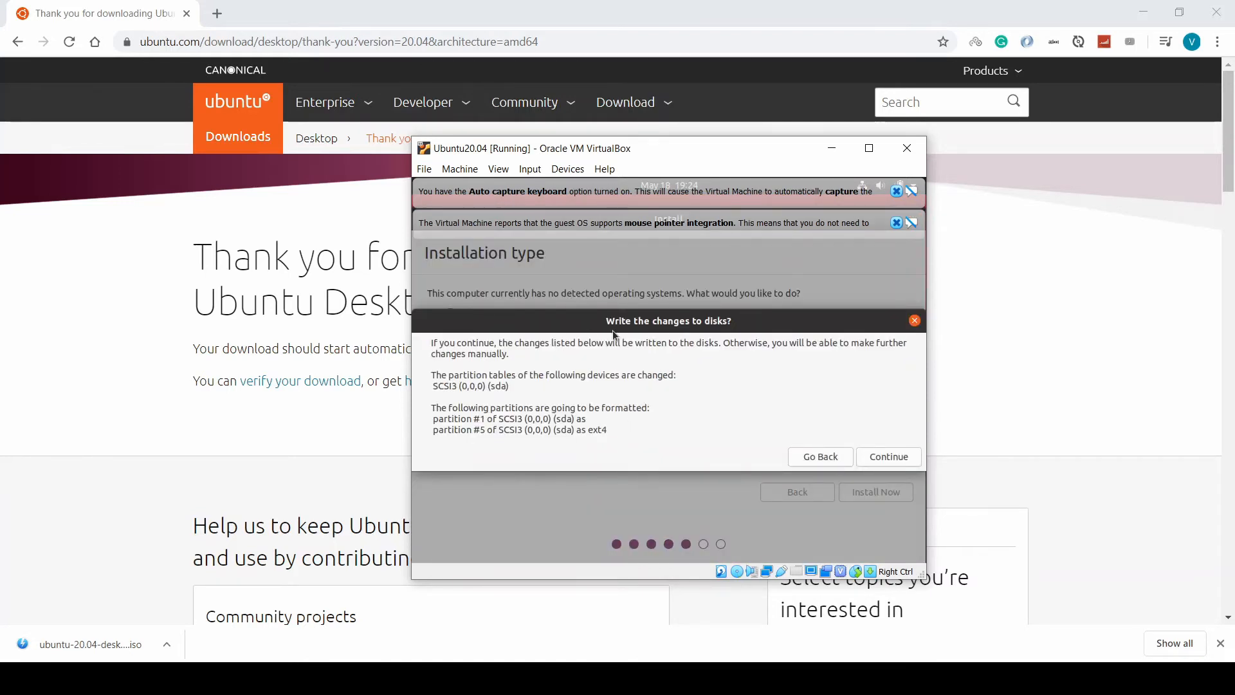
{"action": "left_click", "coordinate": [889, 456]}
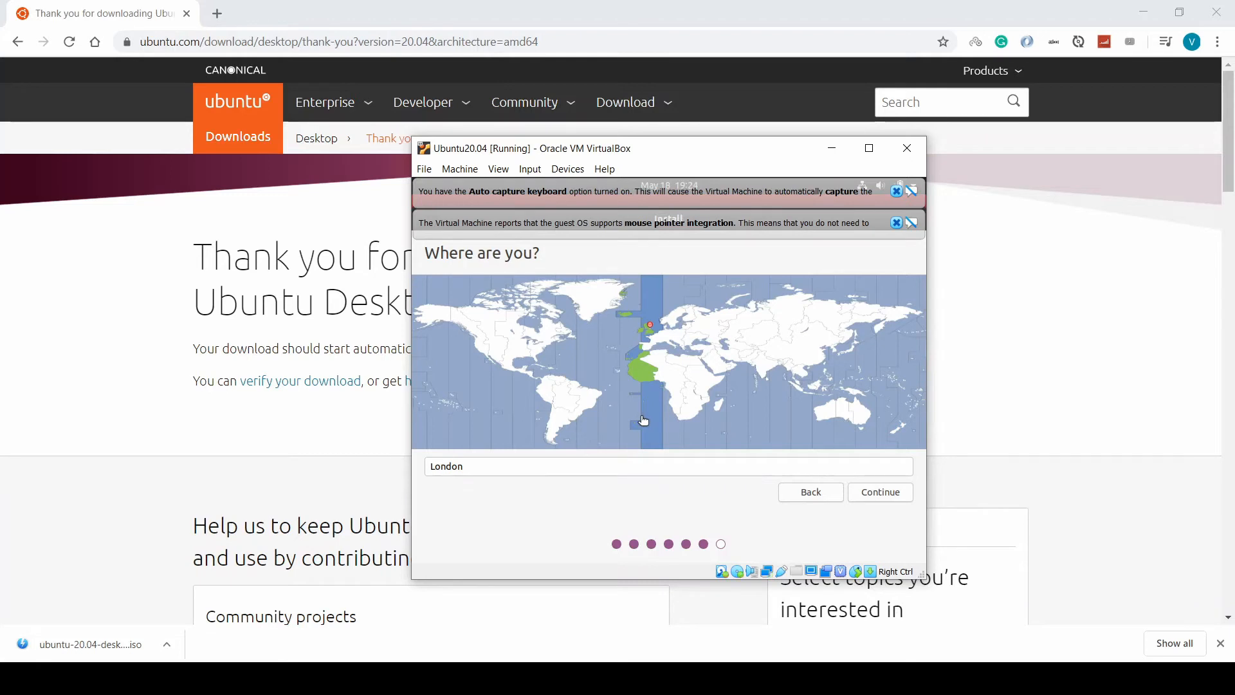
Accept London as the location and fill in the user's name for the new account.
{"action": "left_click", "coordinate": [892, 493]}
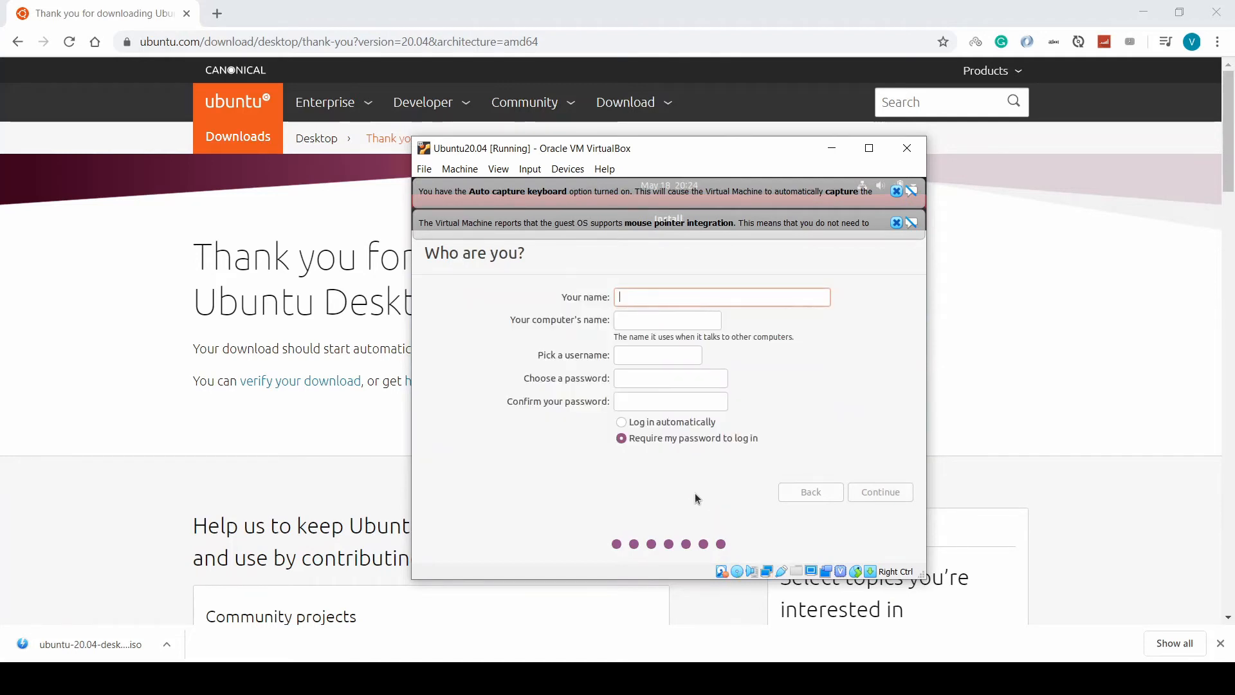
{"action": "type", "text": "AveCide"}
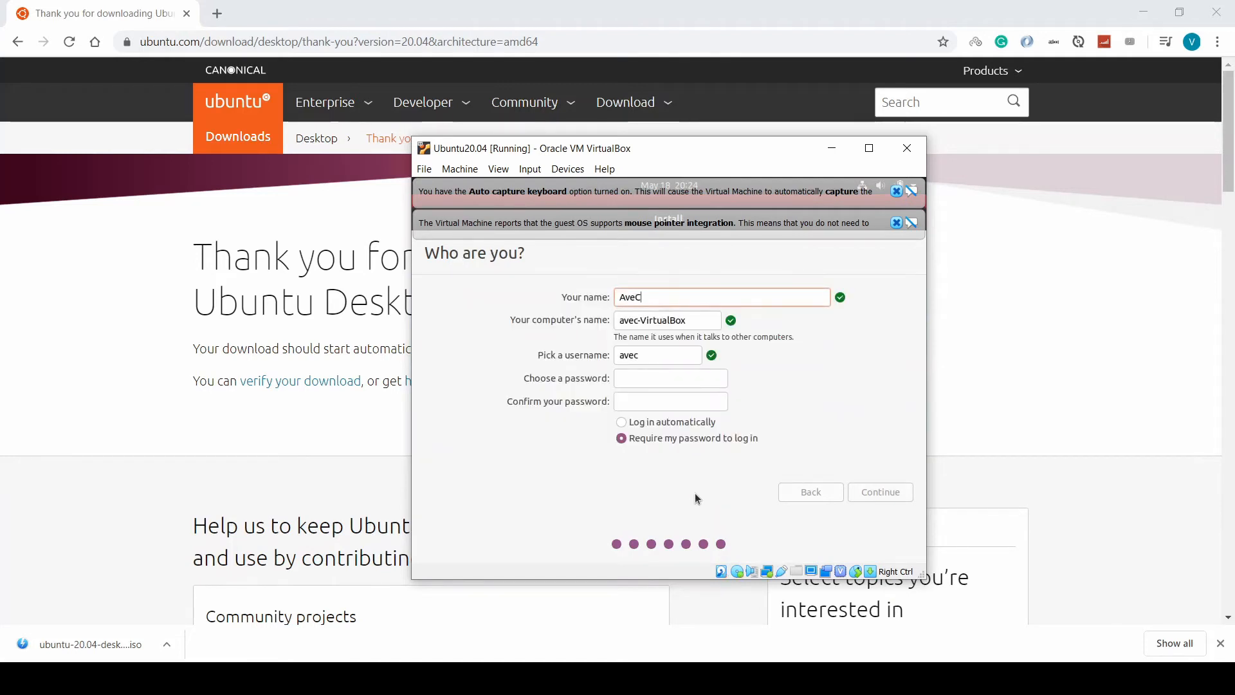
{"action": "key", "text": "BackSpace"}
{"action": "key", "text": "BackSpace"}
{"action": "key", "text": "BackSpace"}
{"action": "type", "text": "oder"}
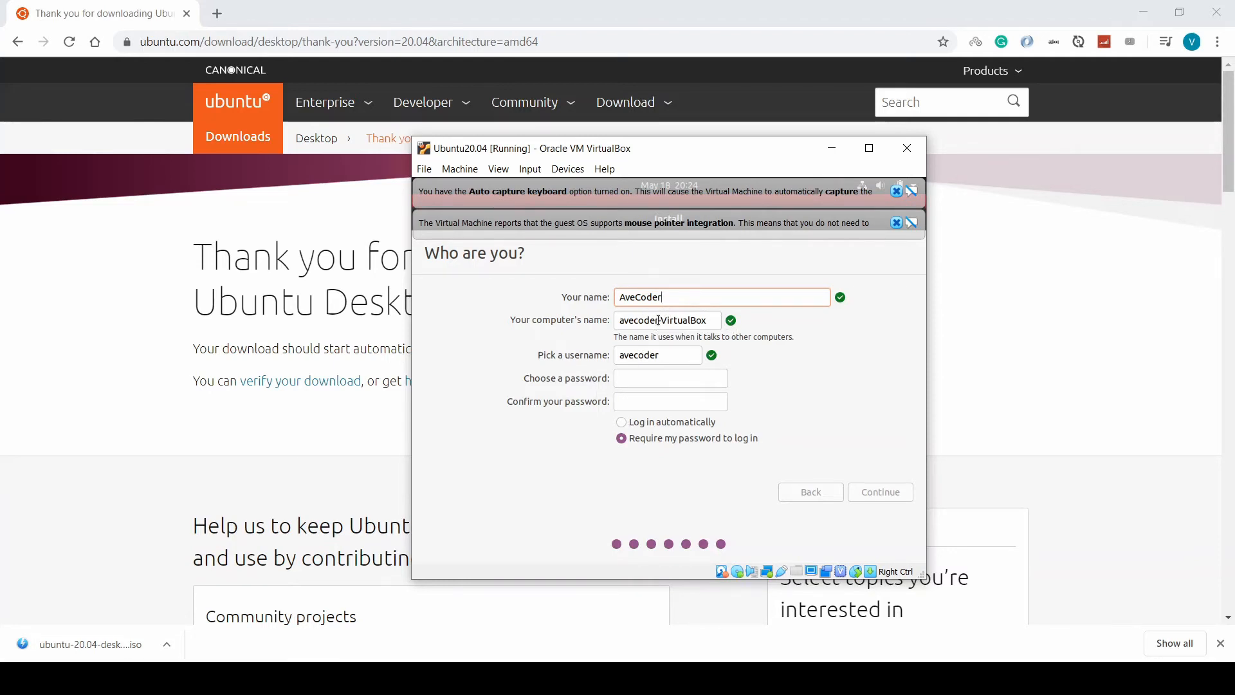
Change the computer's name to ubuntu-virtualbox.
{"action": "left_click_drag", "start_coordinate": [658, 327], "coordinate": [527, 313]}
{"action": "type", "text": "ubuntu"}
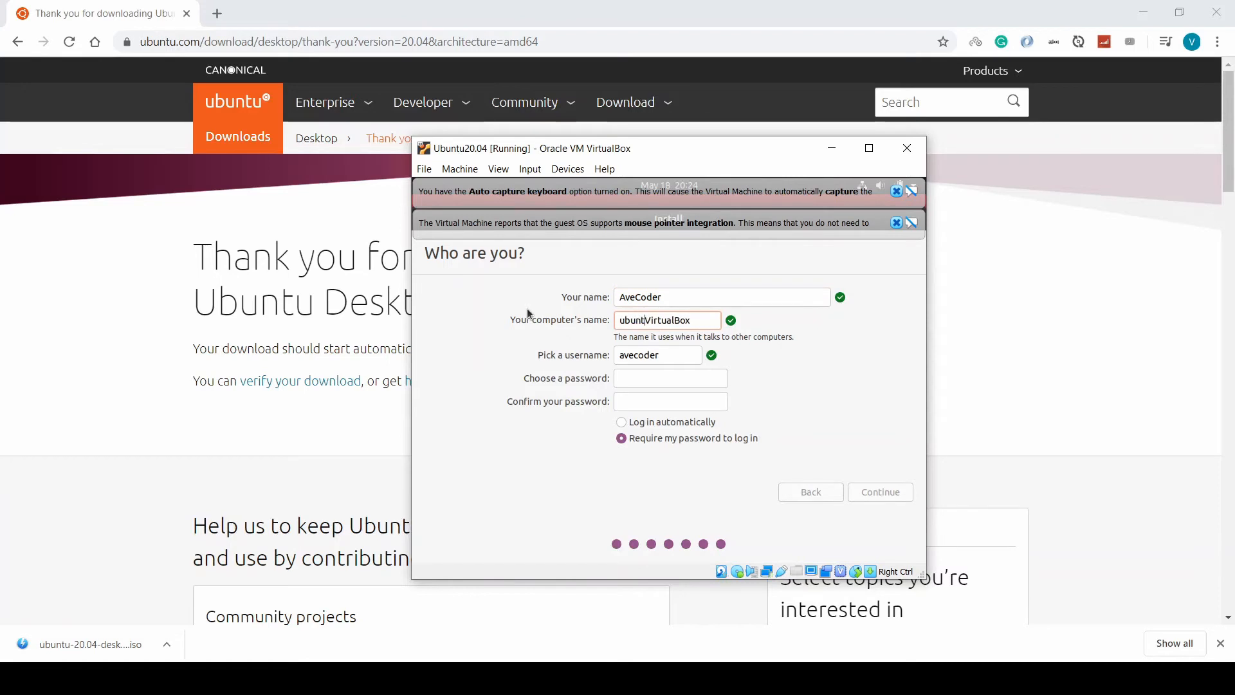
{"action": "type", "text": "-"}
{"action": "key", "text": "Delete"}
{"action": "type", "text": "v"}
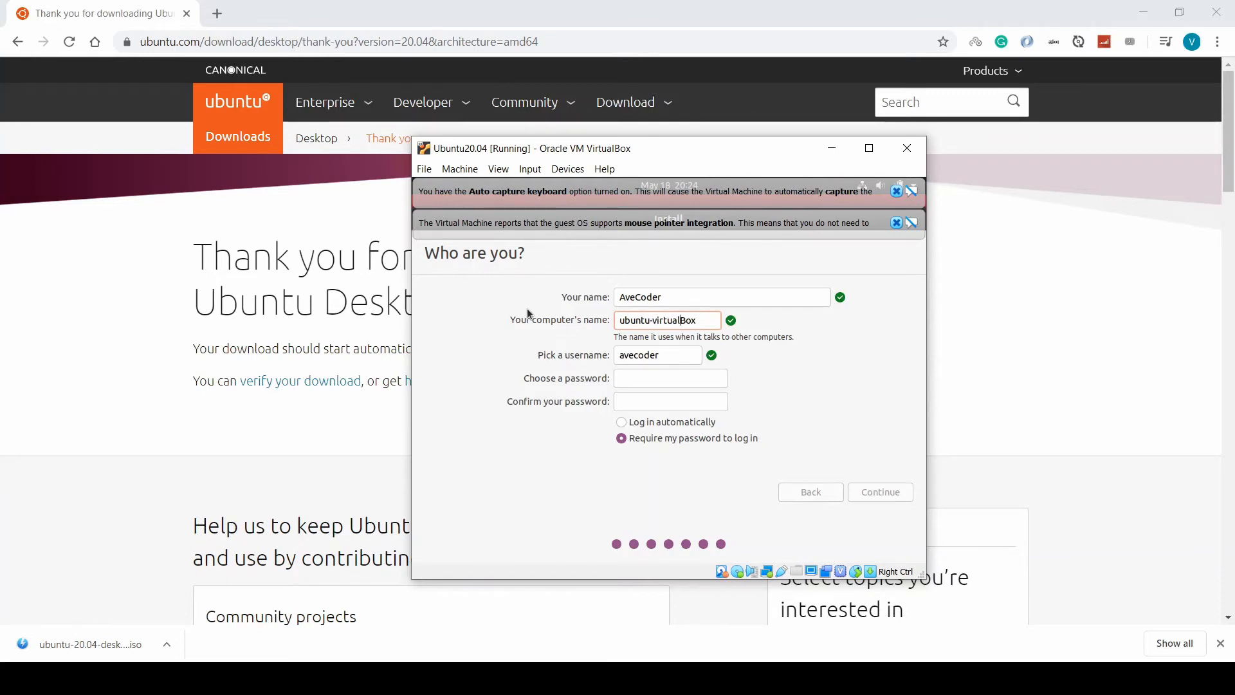
{"action": "key", "text": "Delete"}
{"action": "type", "text": "b"}
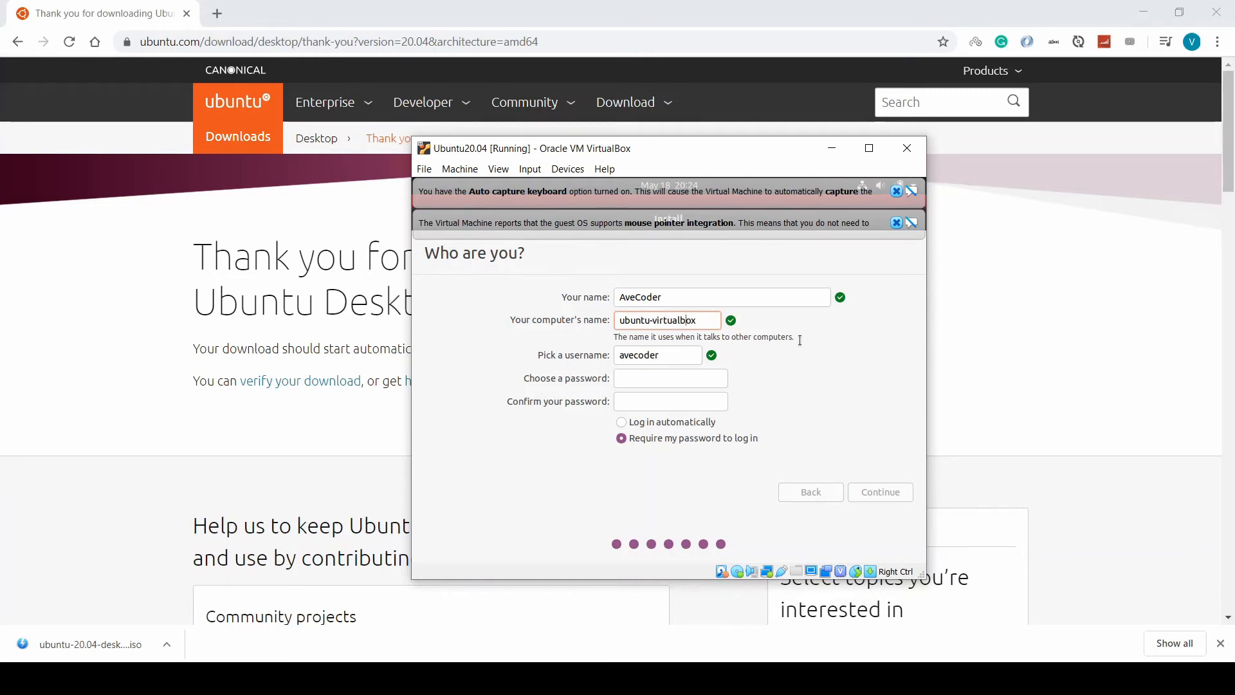
Enter and confirm the account password, keep the password required at login, and continue with the installation.
{"action": "left_click", "coordinate": [637, 382]}
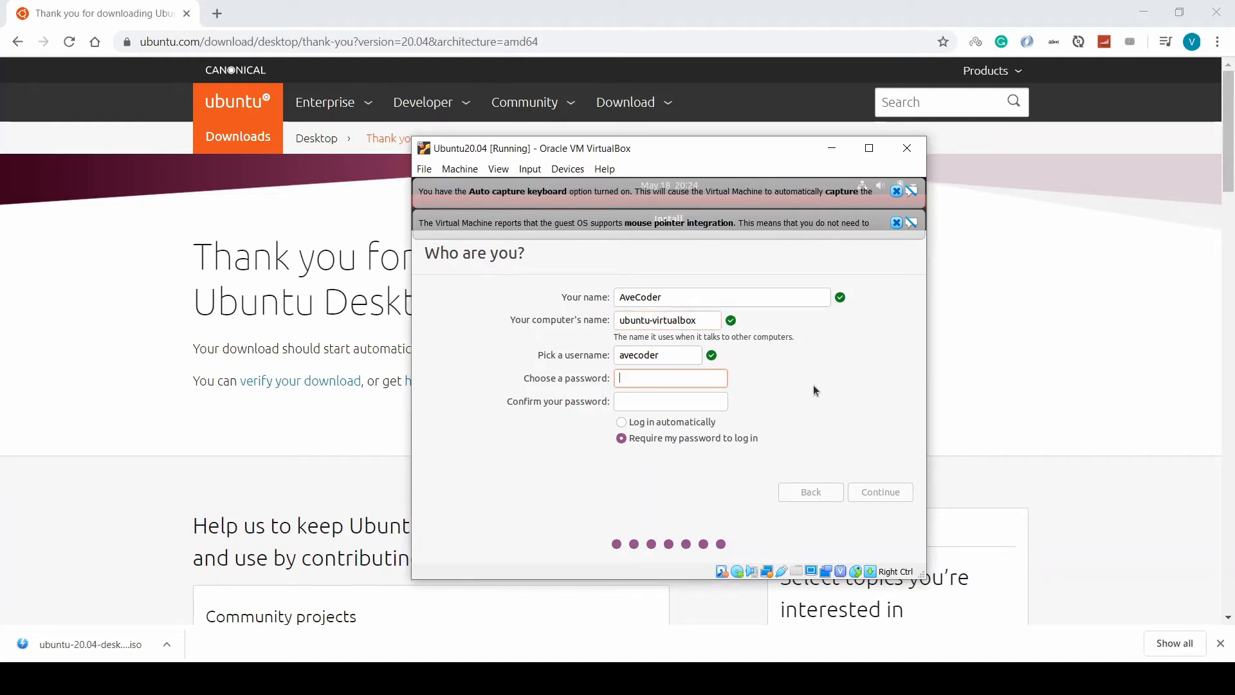
{"action": "type", "text": "••••••••••"}
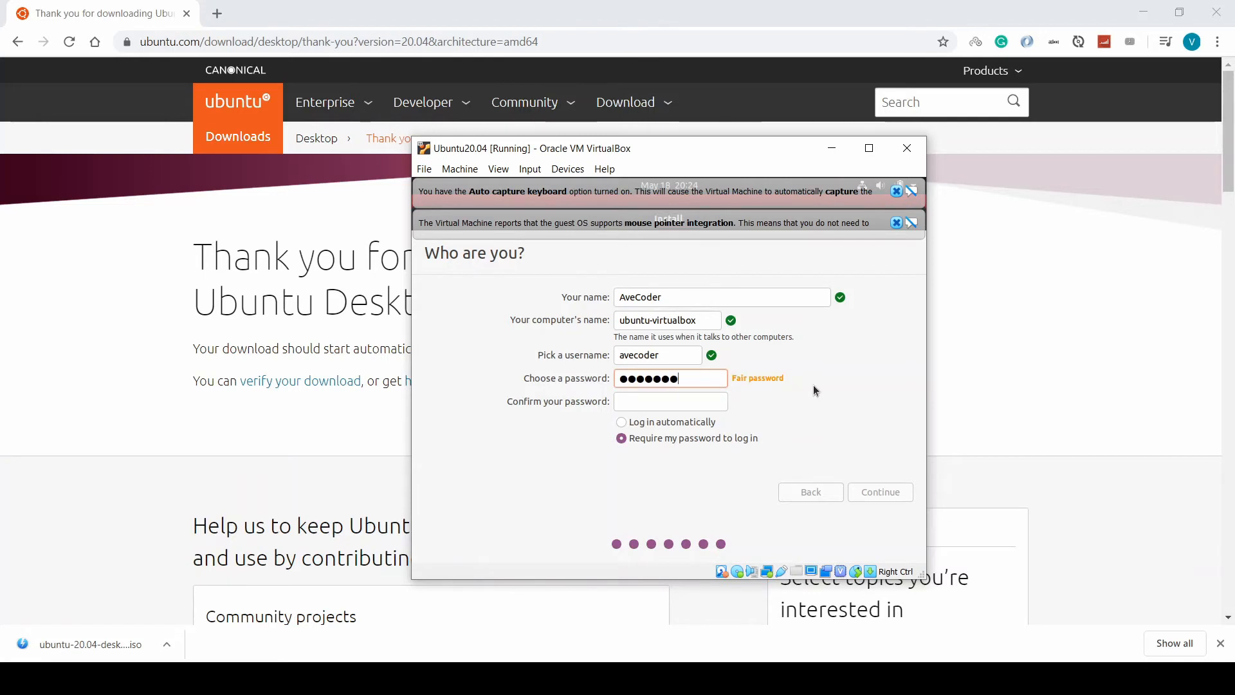
{"action": "type", "text": "•"}
{"action": "key", "text": "Tab"}
{"action": "type", "text": "•••"}
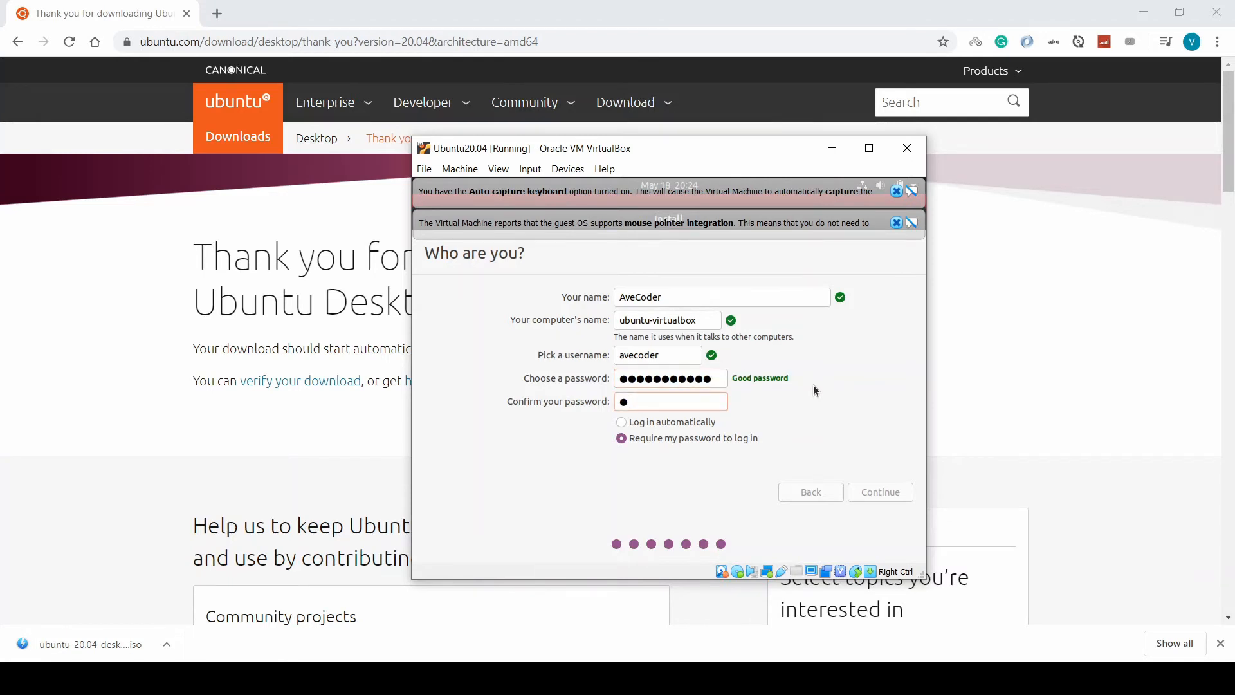
{"action": "type", "text": "••••••••"}
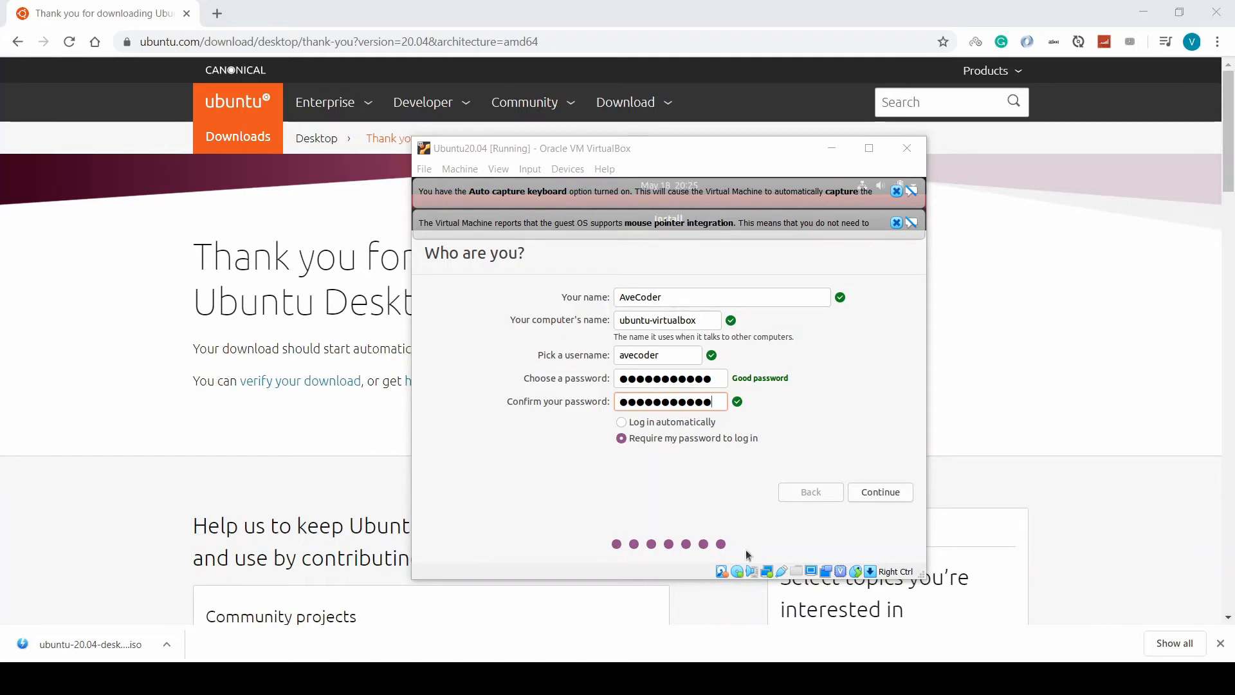
{"action": "left_click", "coordinate": [867, 487]}
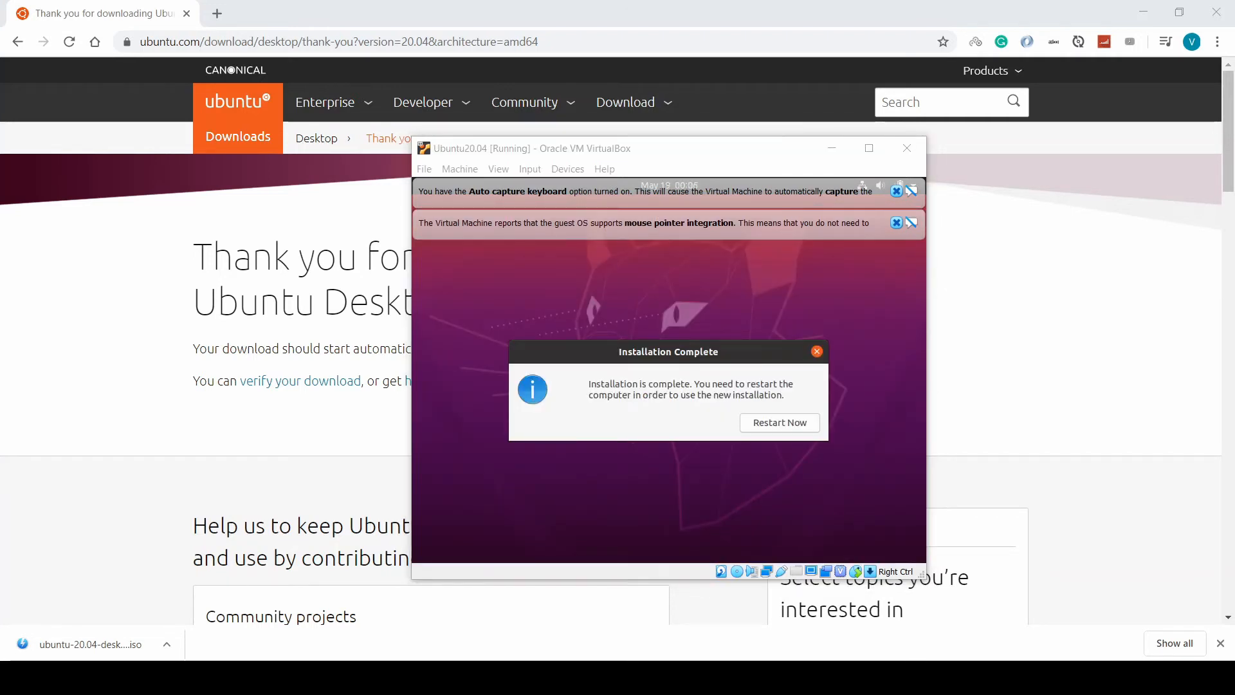
Log in to the newly installed Ubuntu system by selecting the user account and entering the account password.
{"action": "key", "text": "alt+Tab"}
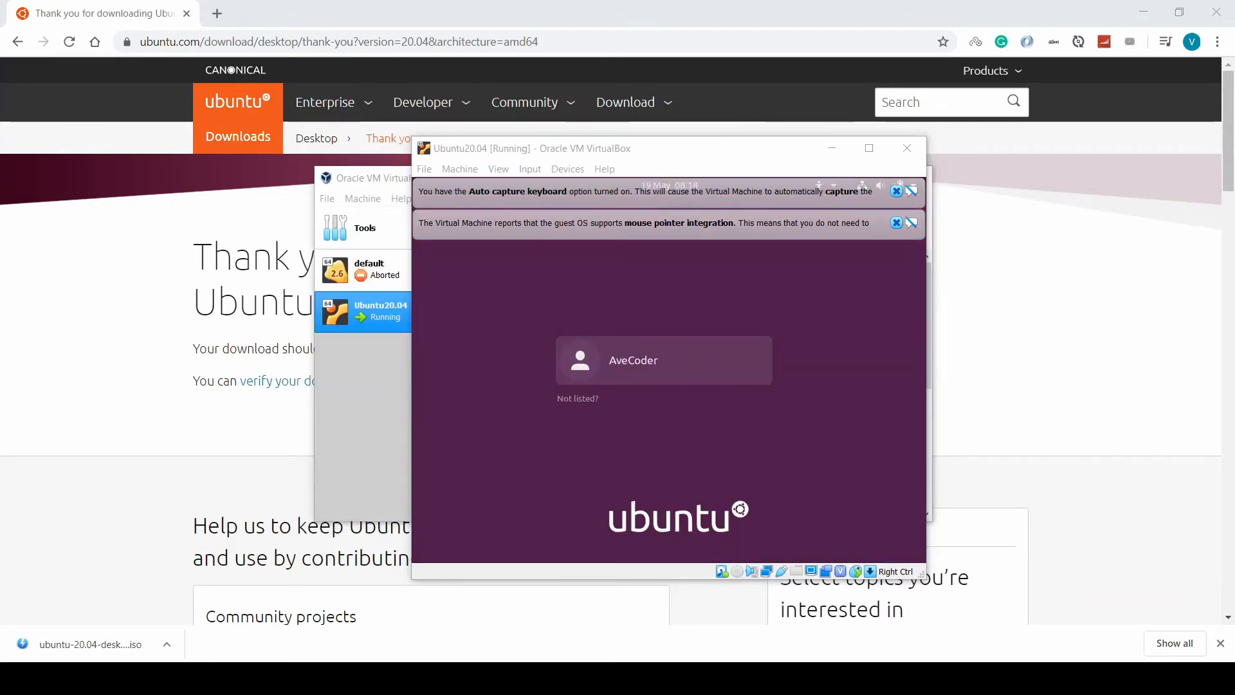
{"action": "left_click", "coordinate": [643, 365]}
{"action": "left_click", "coordinate": [643, 364]}
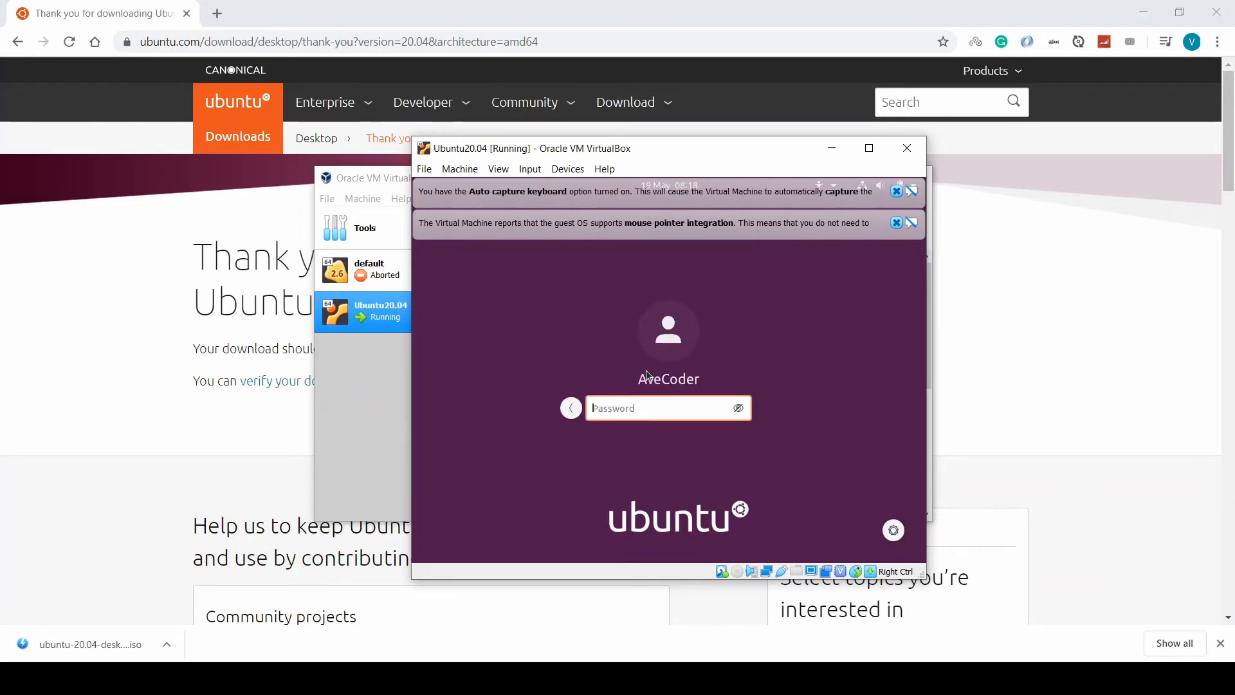
{"action": "type", "text": "************"}
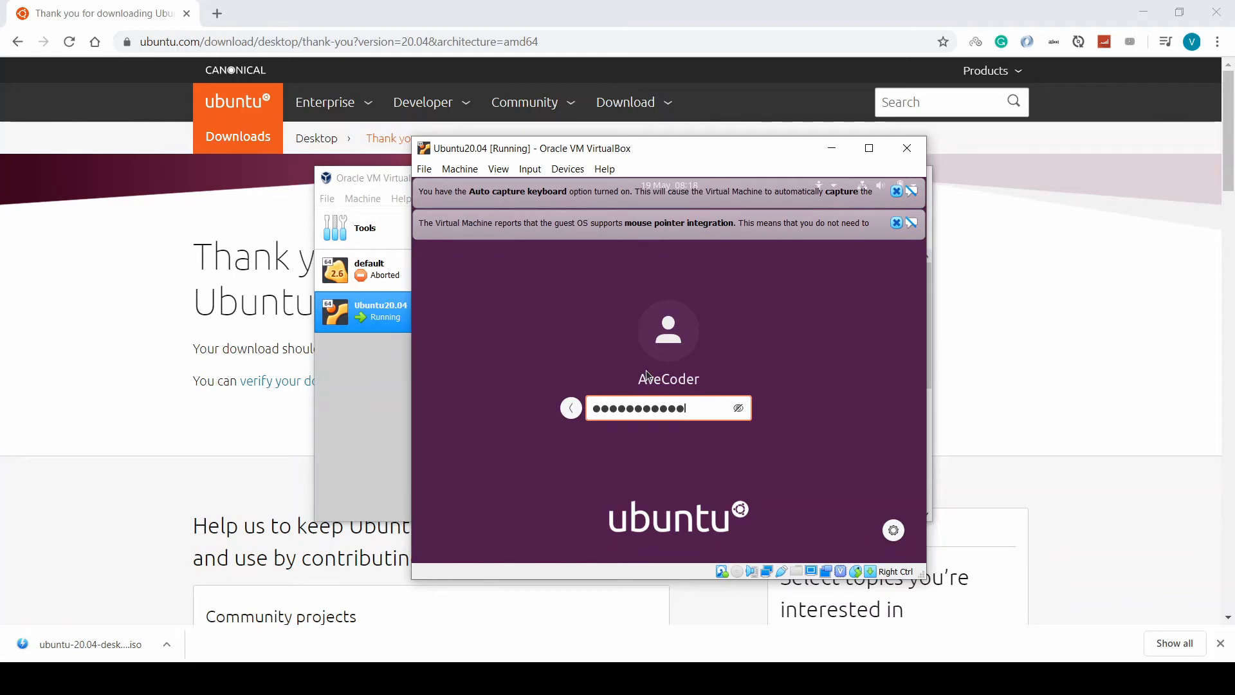
{"action": "key", "text": "Return"}
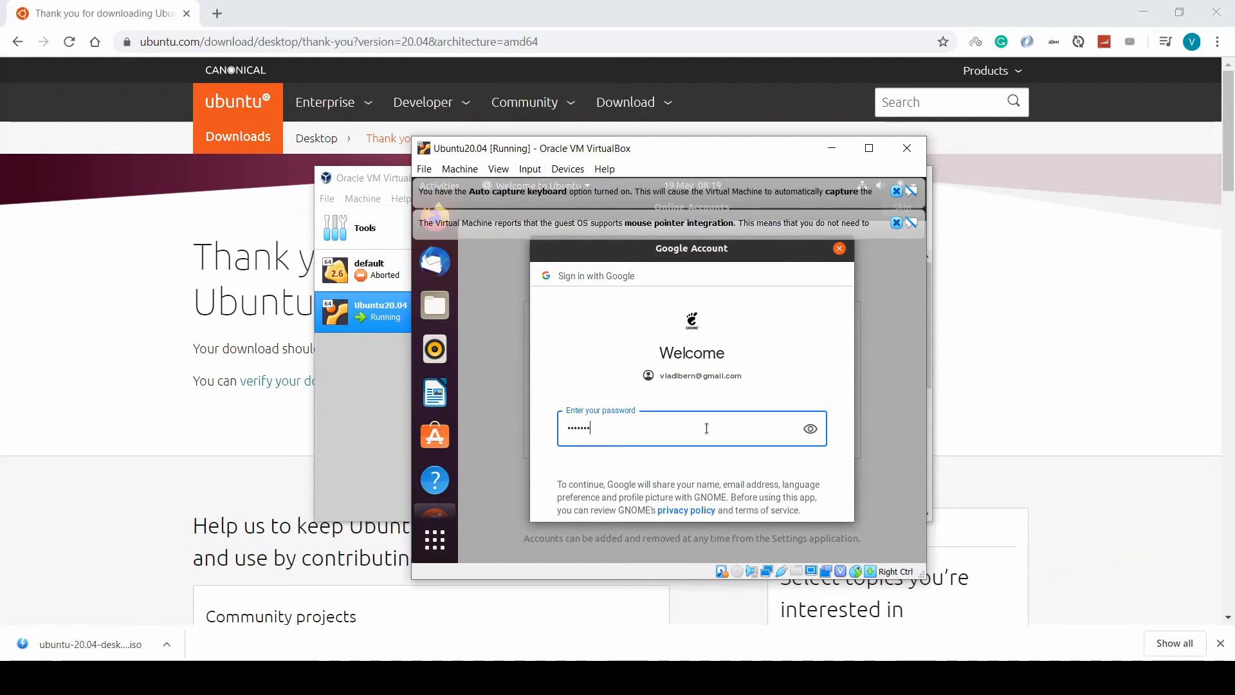
Try to connect the Google account by entering its password, and close the sign-in at GNOME's access request.
{"action": "type", "text": "••••"}
{"action": "key", "text": "Return"}
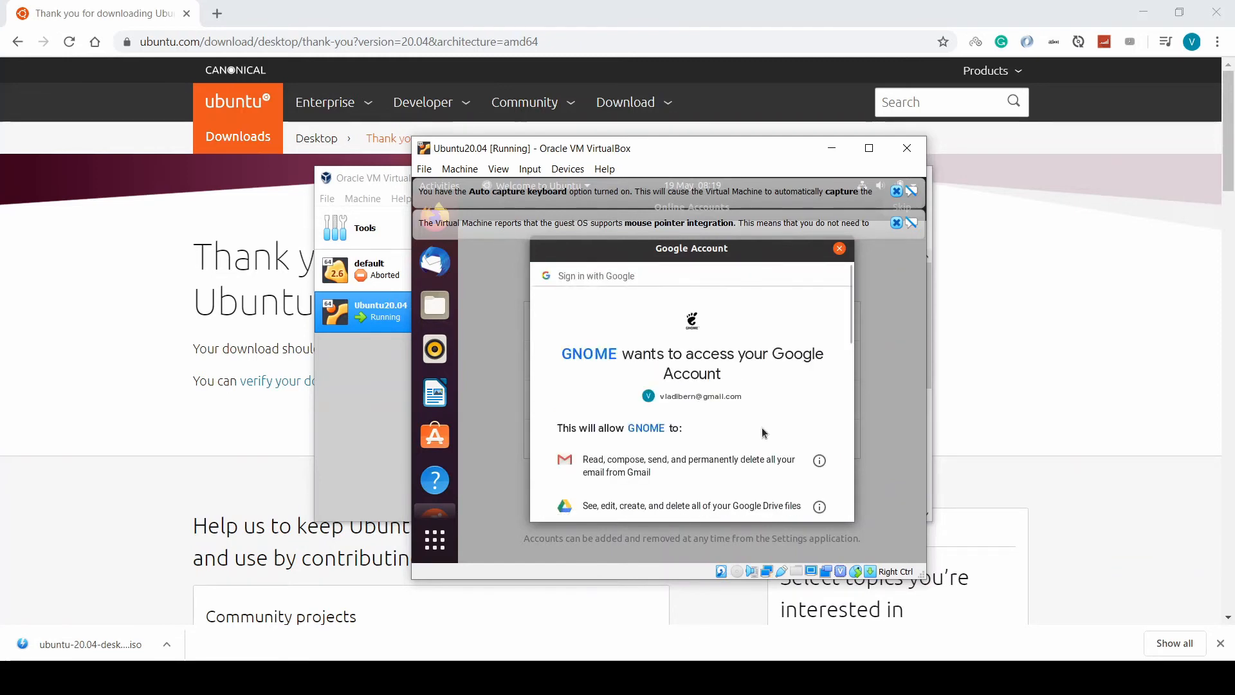
{"action": "scroll", "coordinate": [761, 427], "scroll_direction": "down", "scroll_amount": 2}
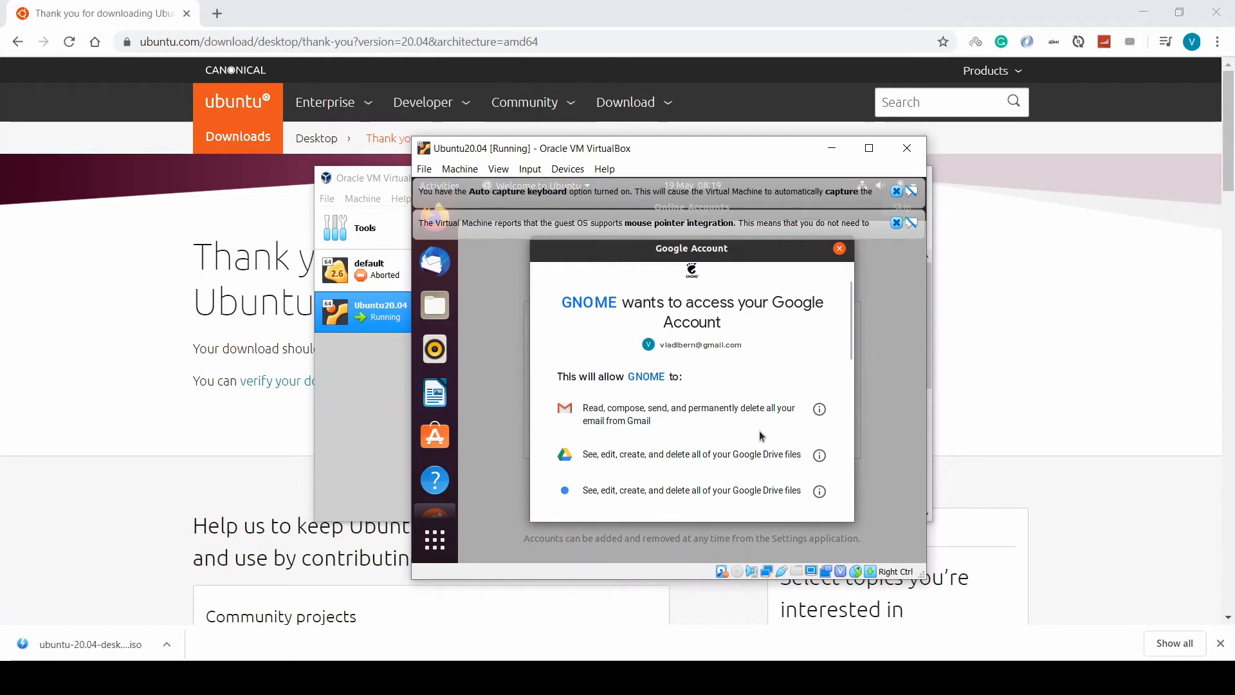
{"action": "scroll", "coordinate": [761, 436], "scroll_direction": "up", "scroll_amount": 2}
{"action": "scroll", "coordinate": [759, 431], "scroll_direction": "down", "scroll_amount": 1}
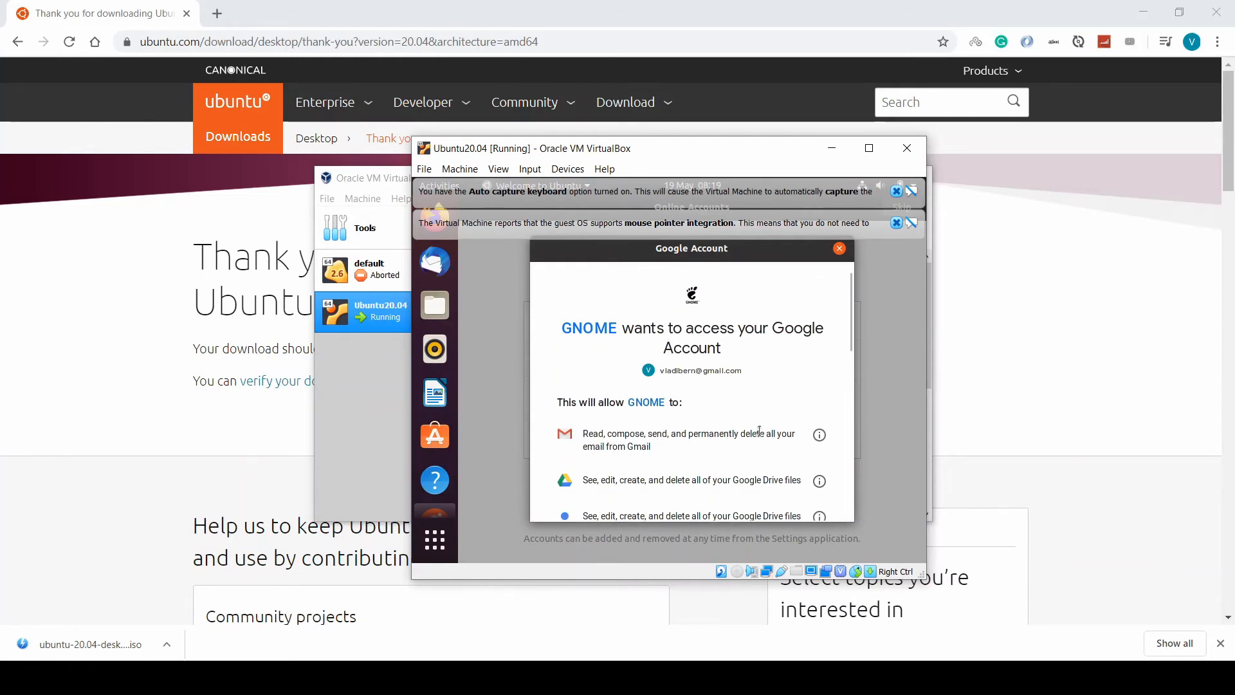
{"action": "scroll", "coordinate": [760, 431], "scroll_direction": "down", "scroll_amount": 1}
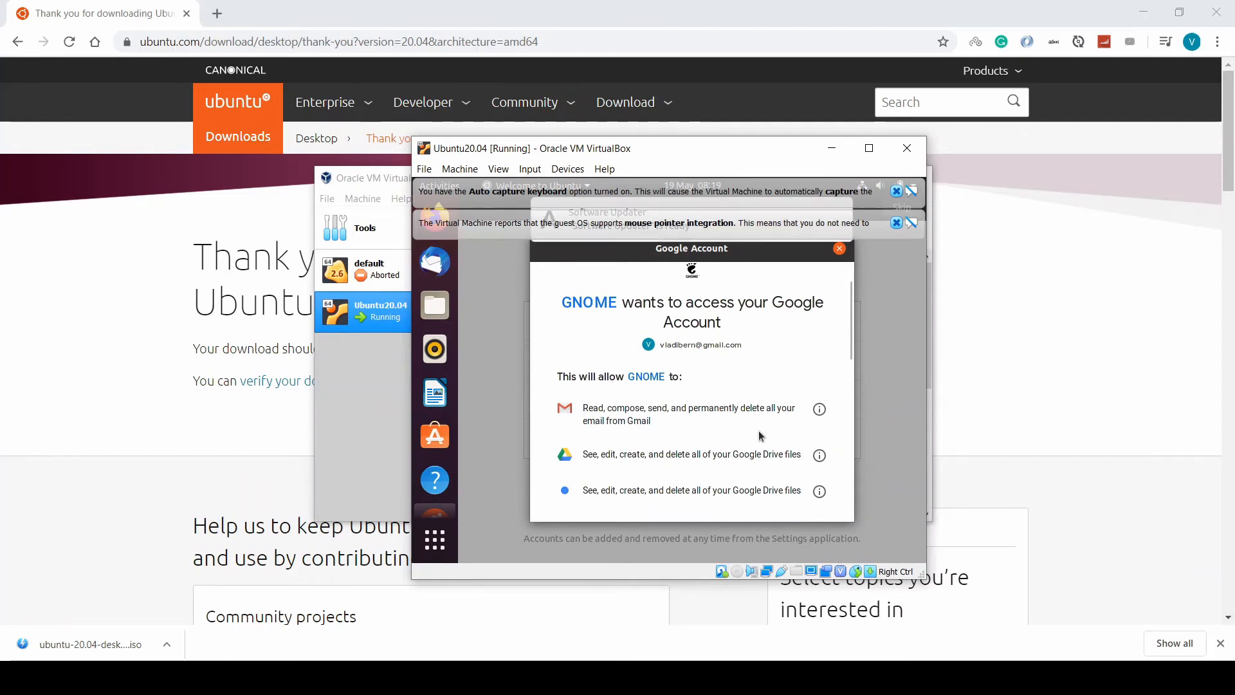
{"action": "scroll", "coordinate": [759, 436], "scroll_direction": "up", "scroll_amount": 2}
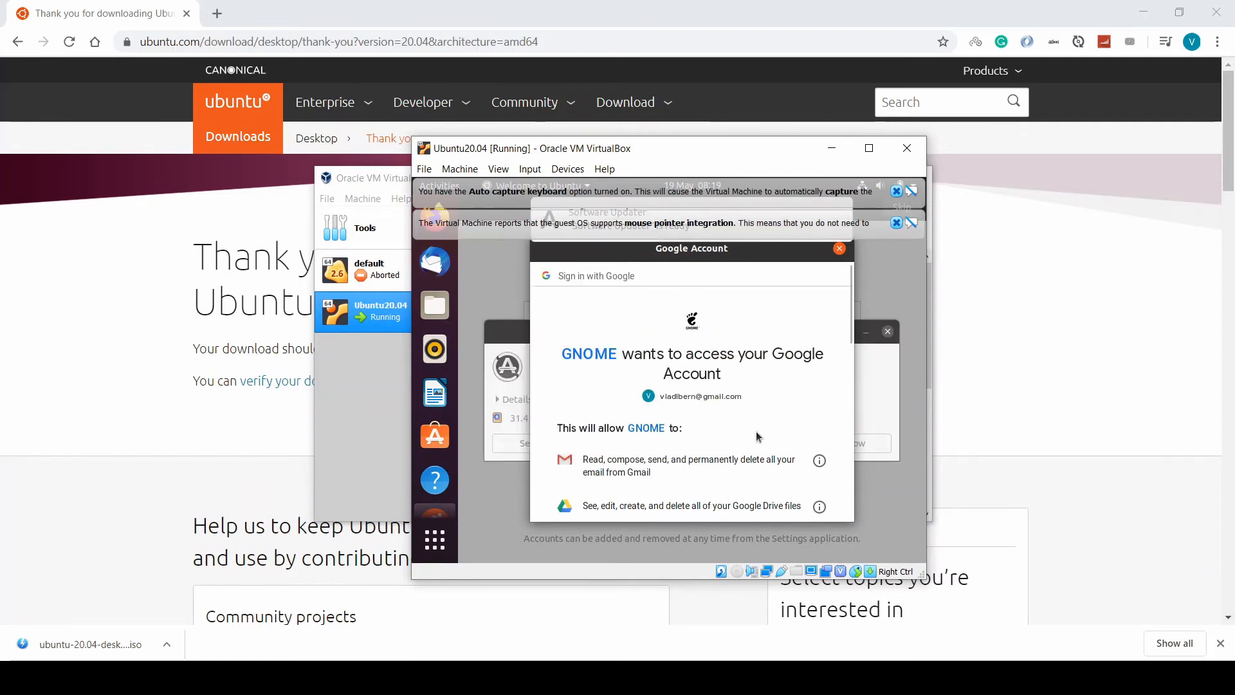
{"action": "left_click", "coordinate": [840, 250]}
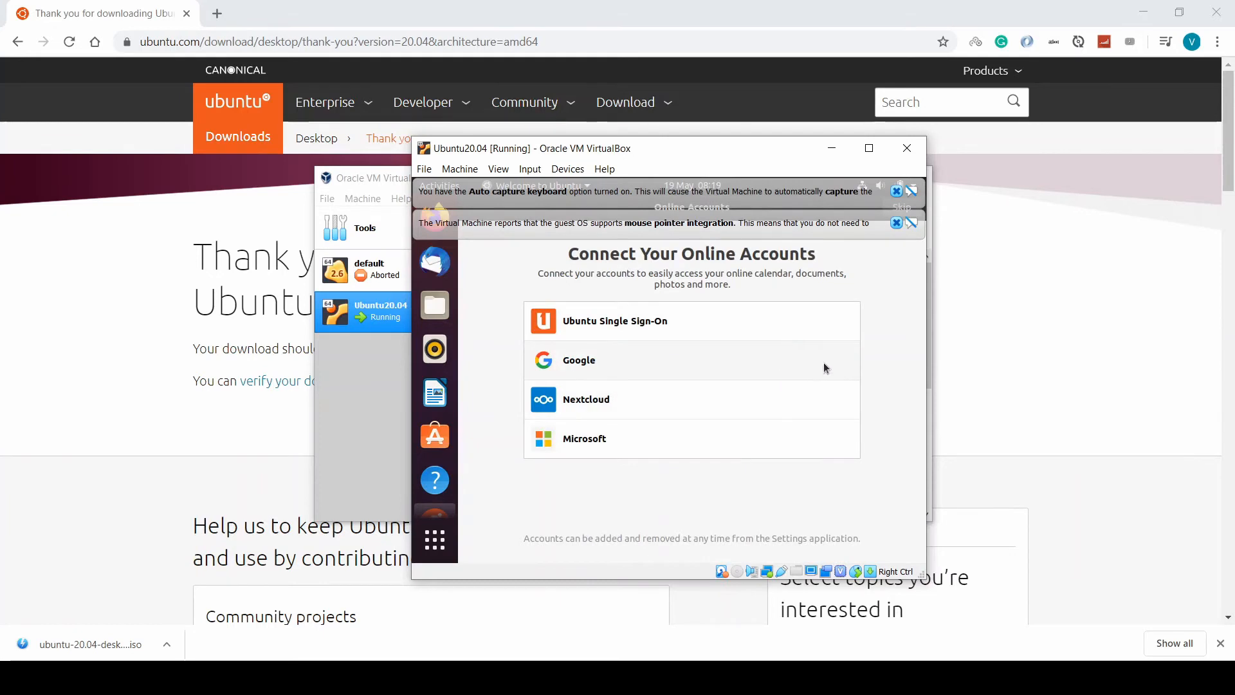
Dismiss the mouse pointer integration and Auto capture keyboard notices, and skip connecting online accounts.
{"action": "left_click", "coordinate": [896, 223]}
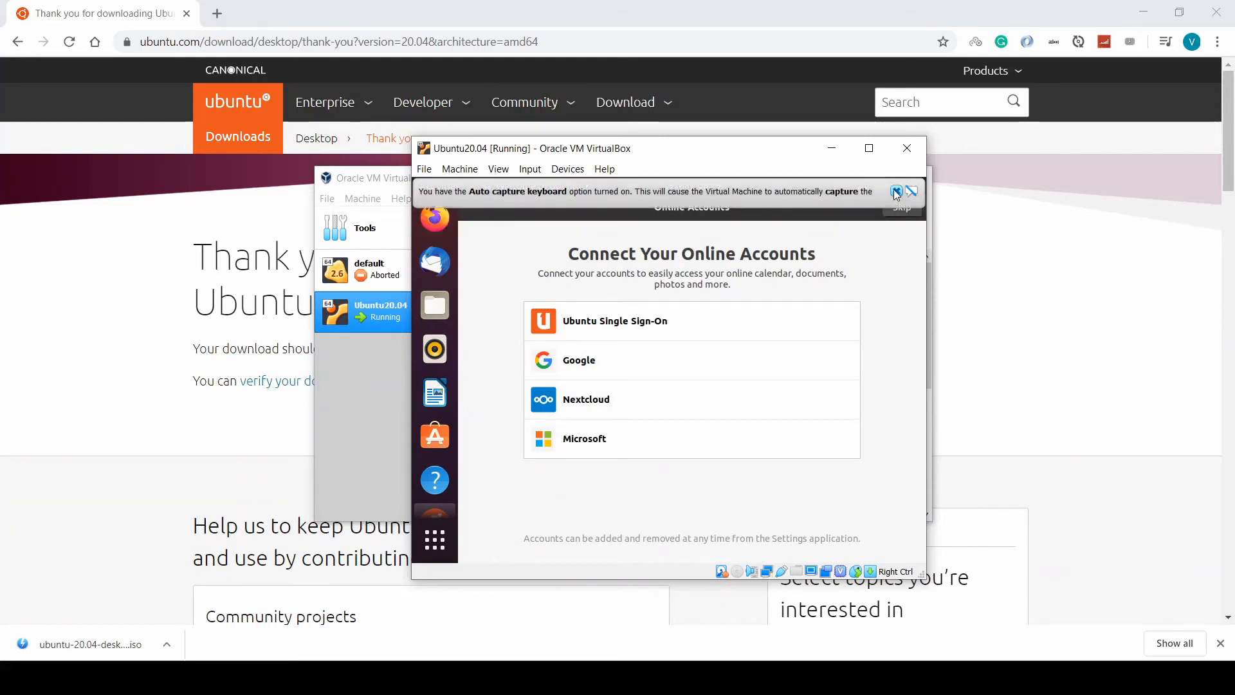
{"action": "left_click", "coordinate": [896, 190]}
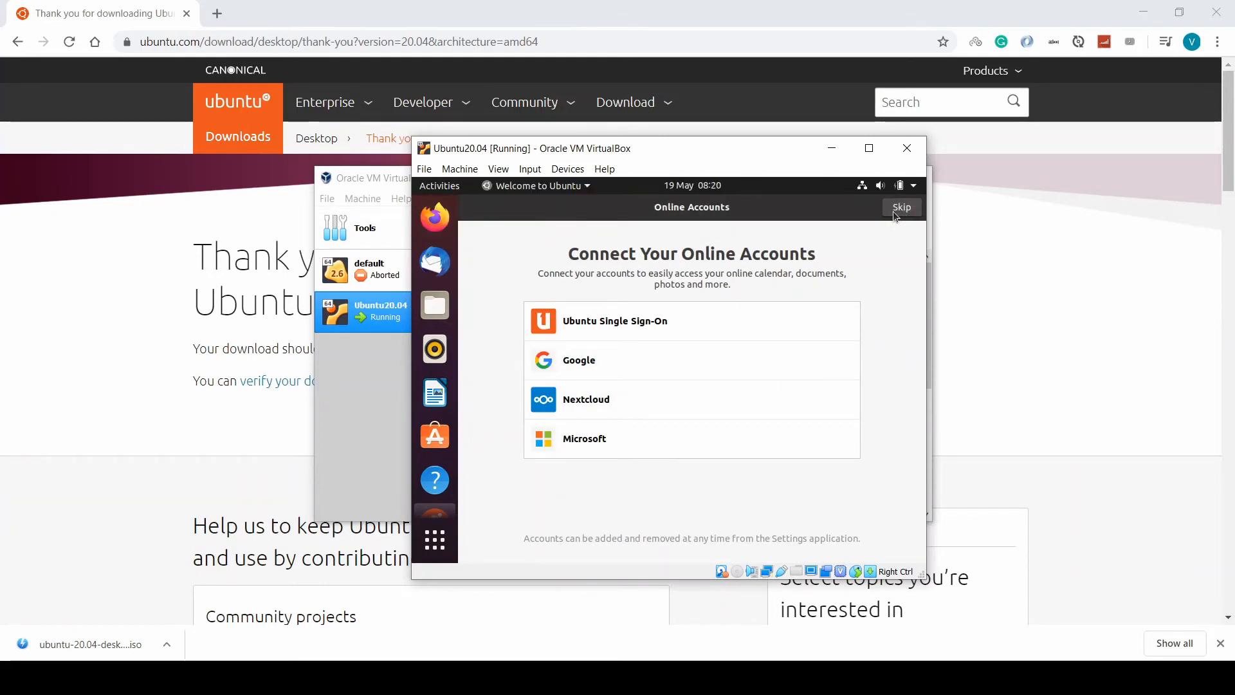
{"action": "left_click", "coordinate": [898, 209]}
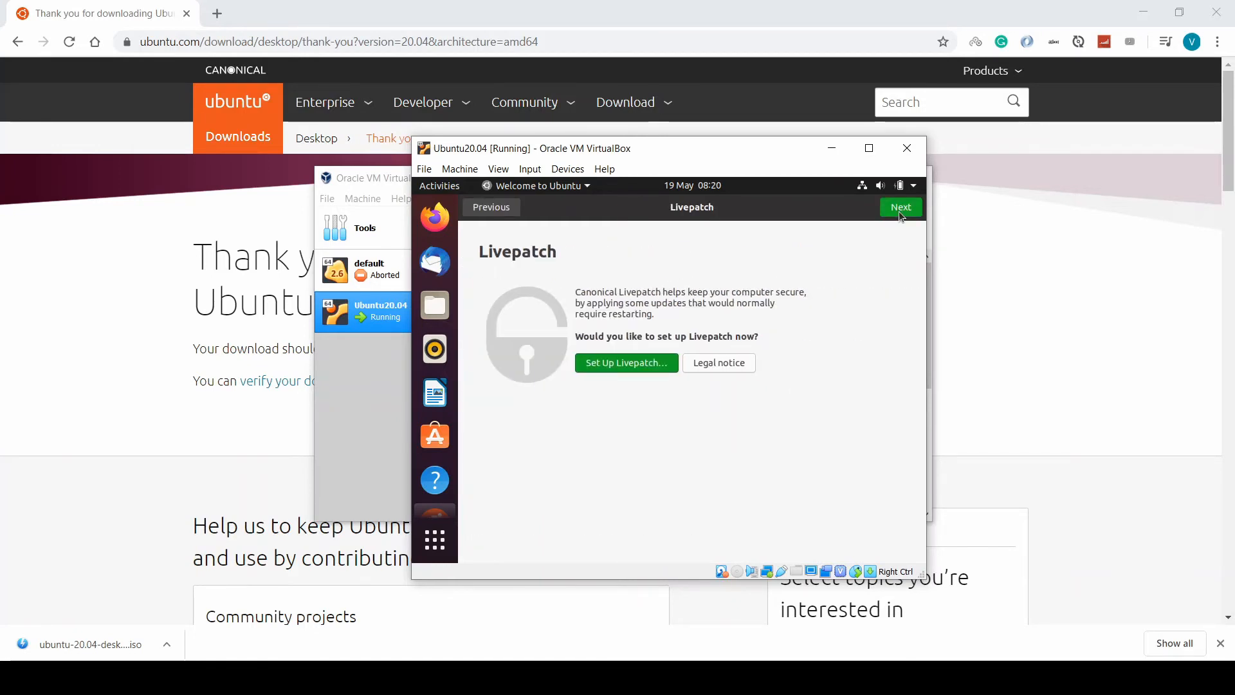
Finish the welcome setup without Livepatch, with system info sent to Canonical and Location Services off, and postpone the software updates.
{"action": "left_click", "coordinate": [899, 209]}
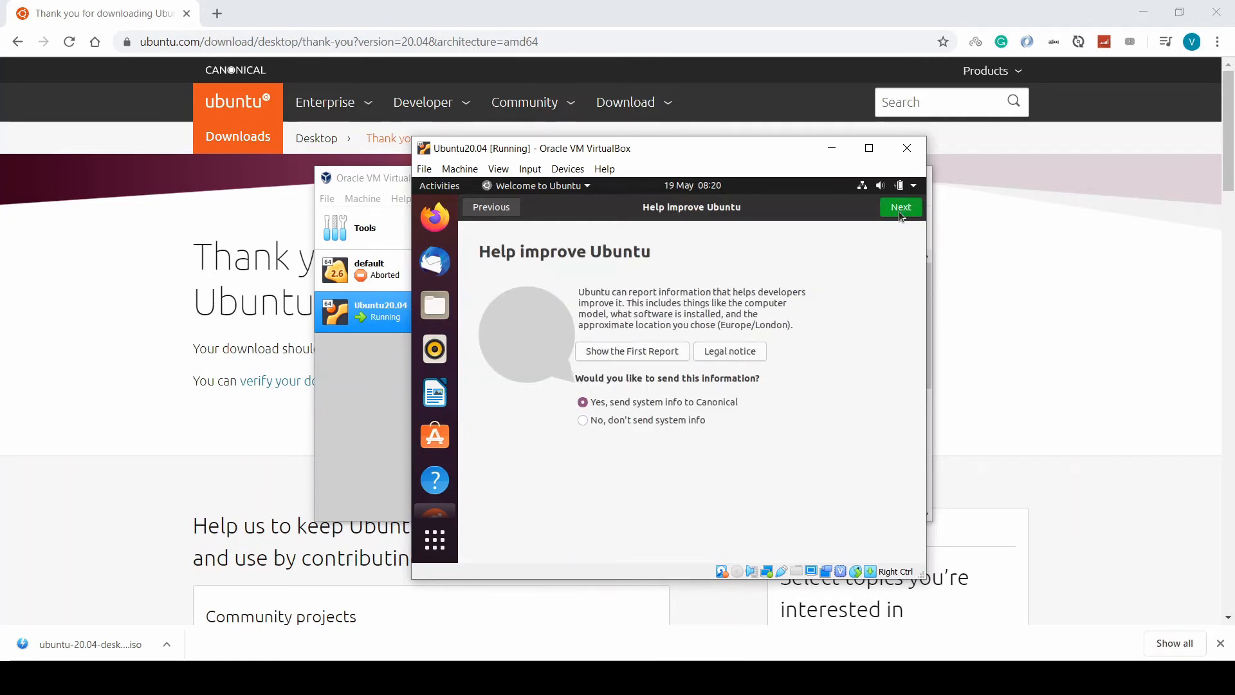
{"action": "left_click", "coordinate": [900, 212]}
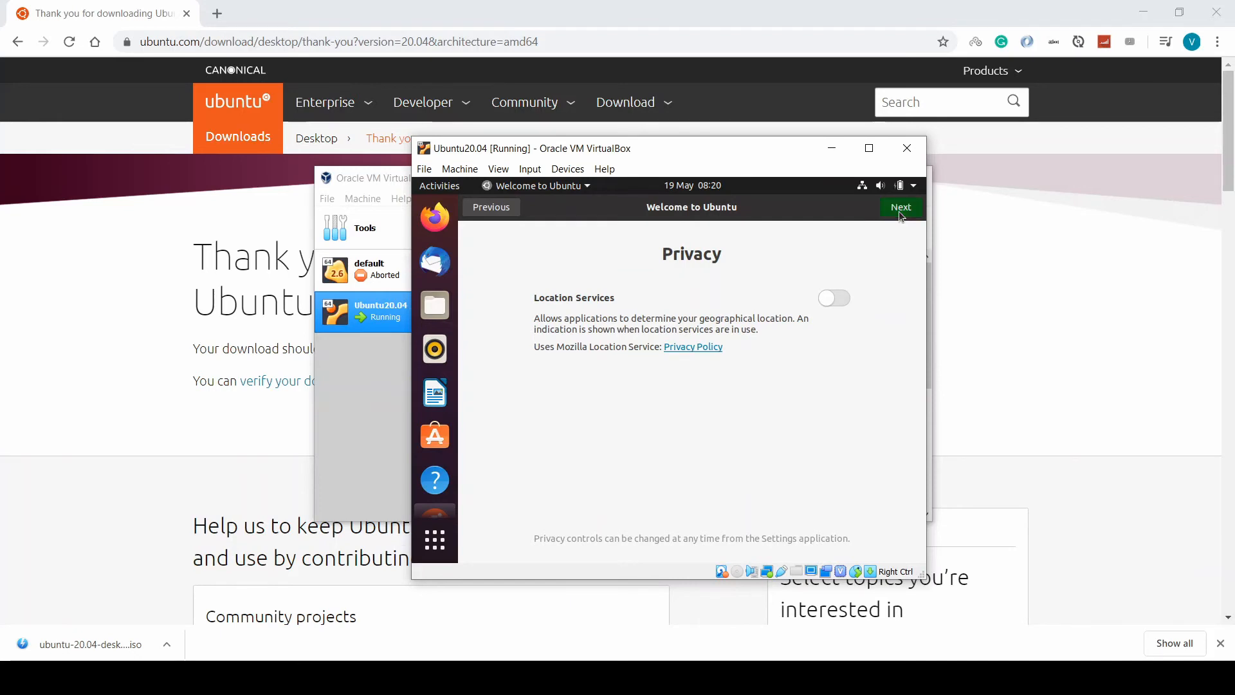
{"action": "left_click", "coordinate": [899, 211]}
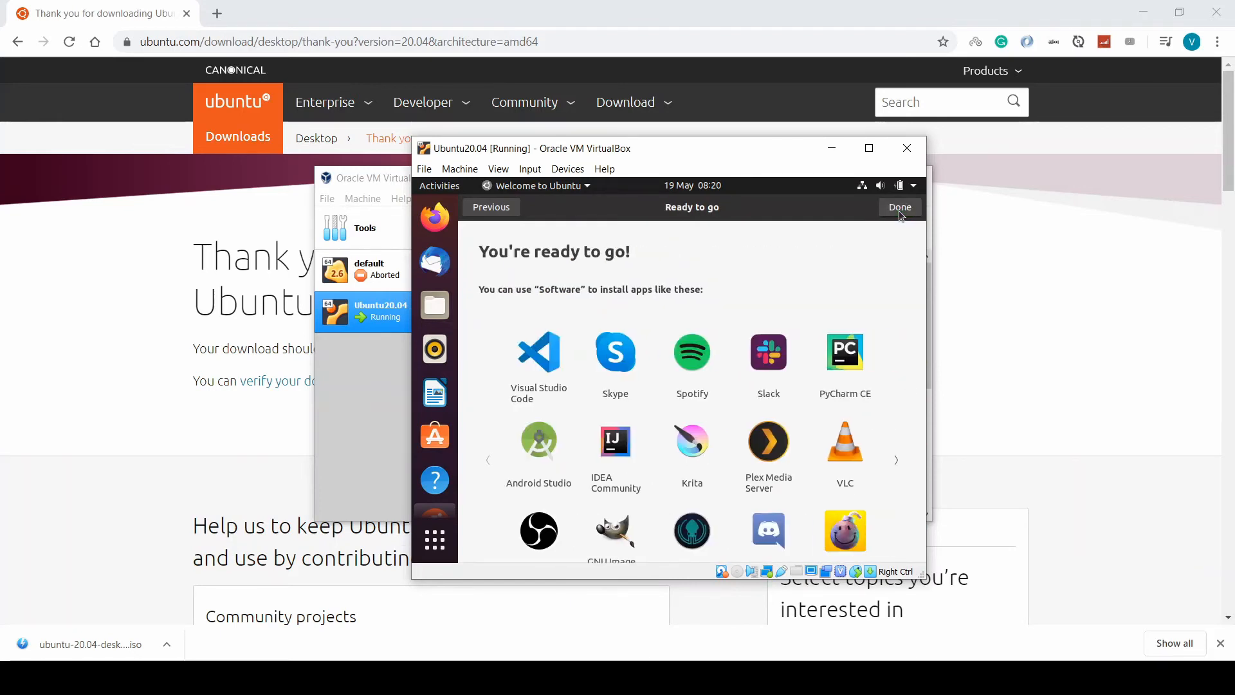
{"action": "left_click", "coordinate": [899, 207]}
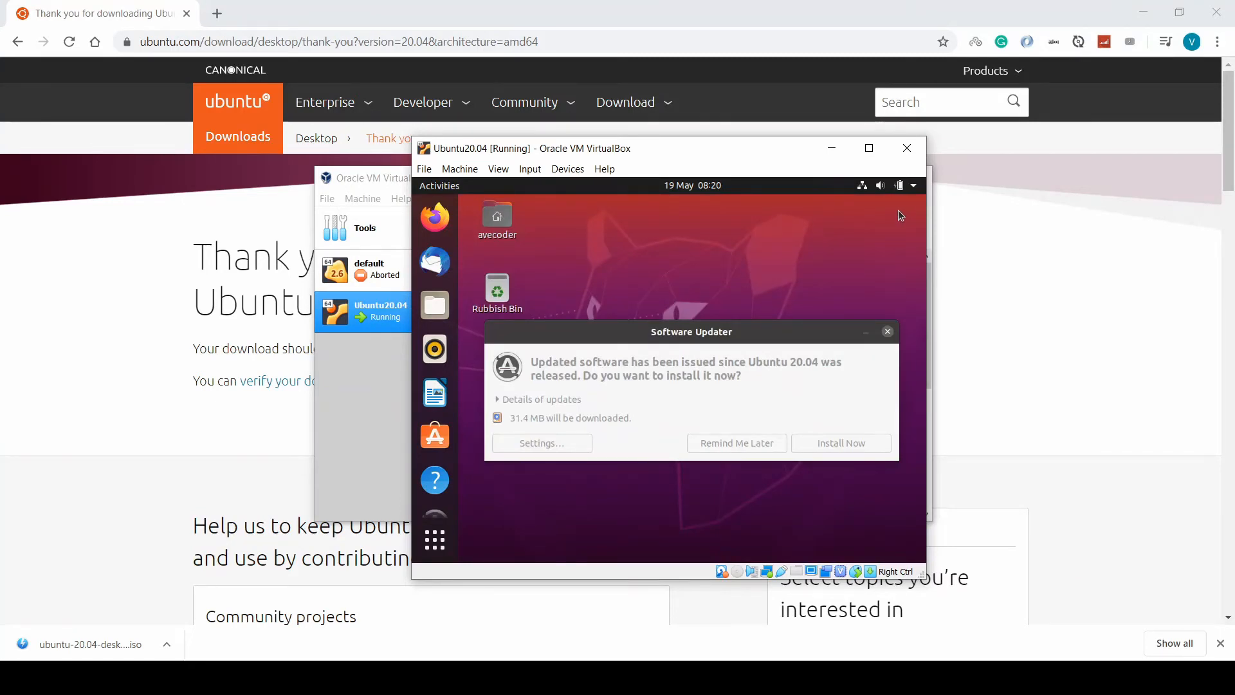
{"action": "left_click", "coordinate": [743, 441]}
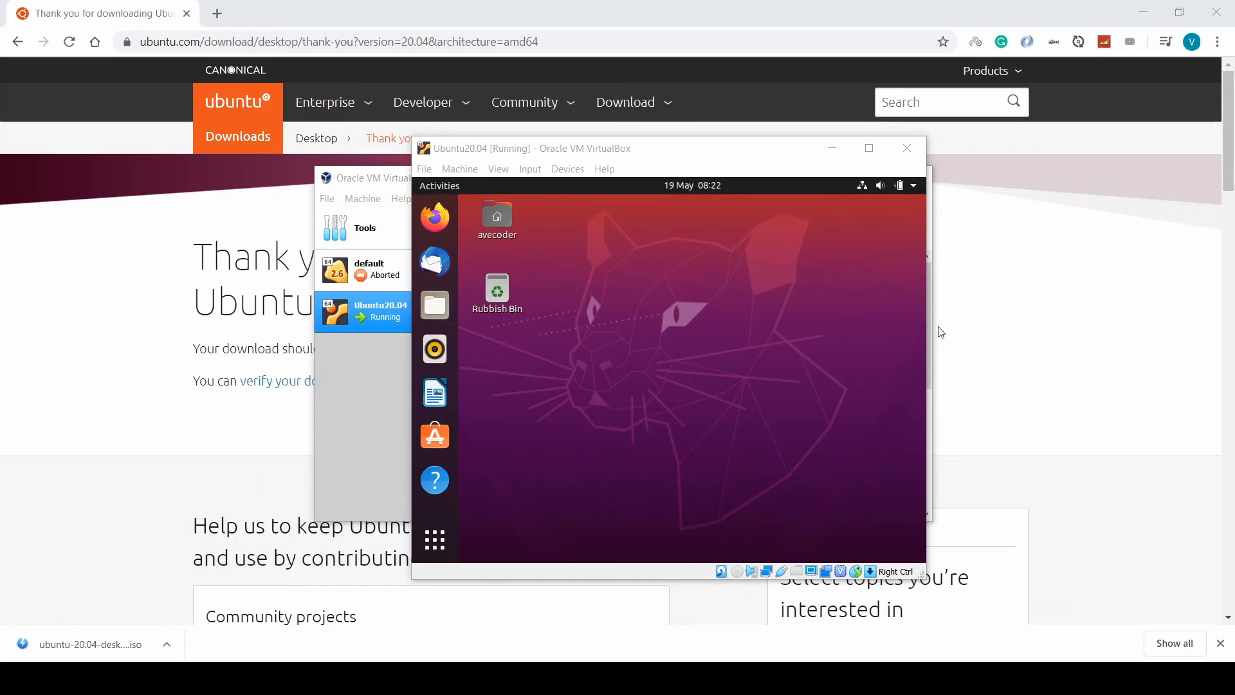
Move the virtual machine window higher on the screen and enlarge it, closing the calendar if it opens.
{"action": "left_click_drag", "start_coordinate": [476, 148], "coordinate": [469, 45]}
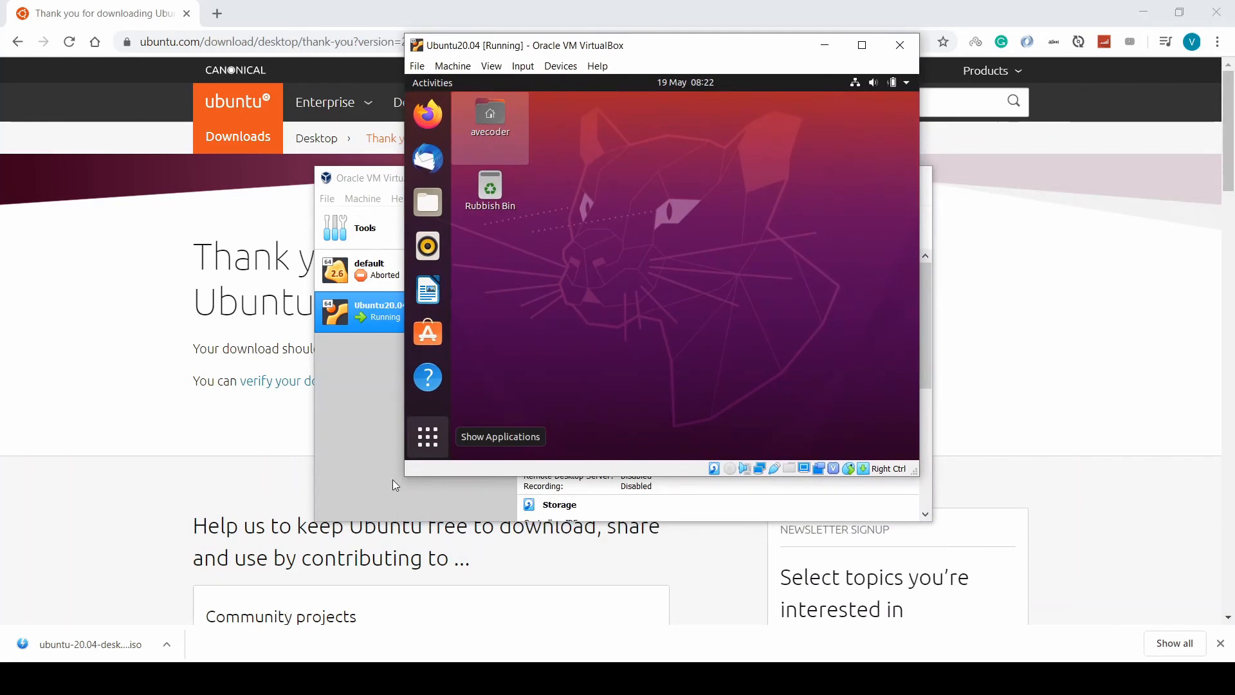
{"action": "left_click_drag", "start_coordinate": [406, 477], "coordinate": [107, 627]}
{"action": "left_click", "coordinate": [503, 155]}
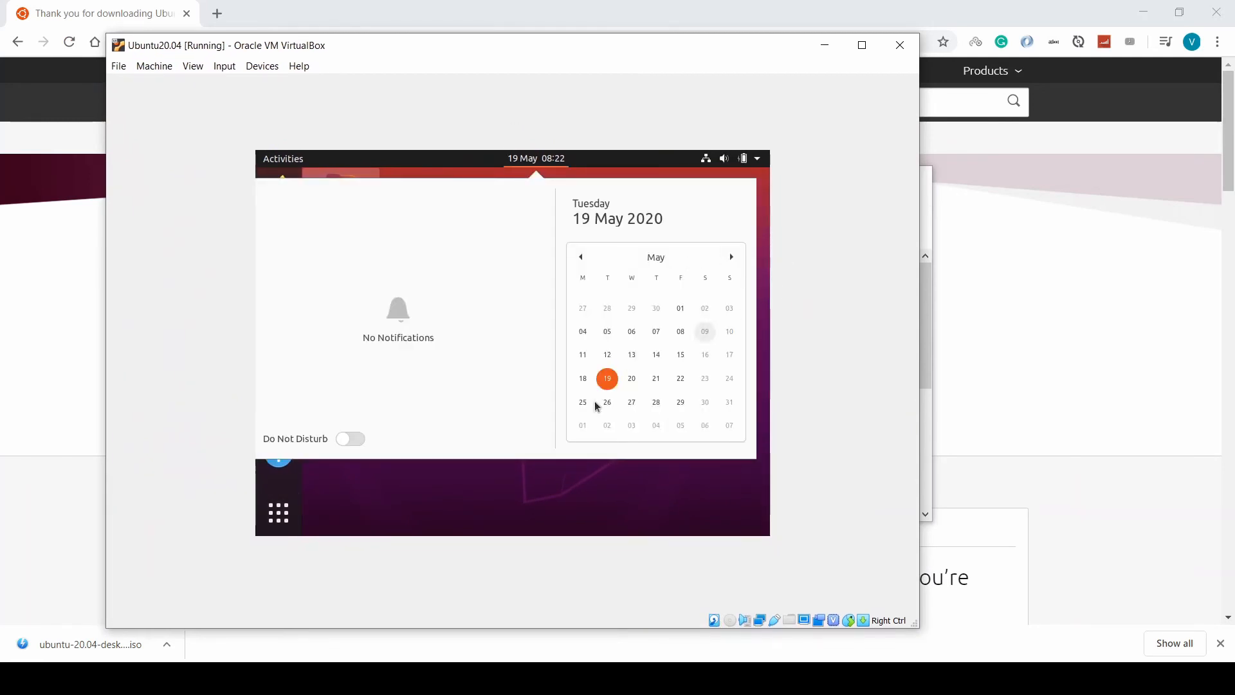
{"action": "left_click", "coordinate": [563, 490]}
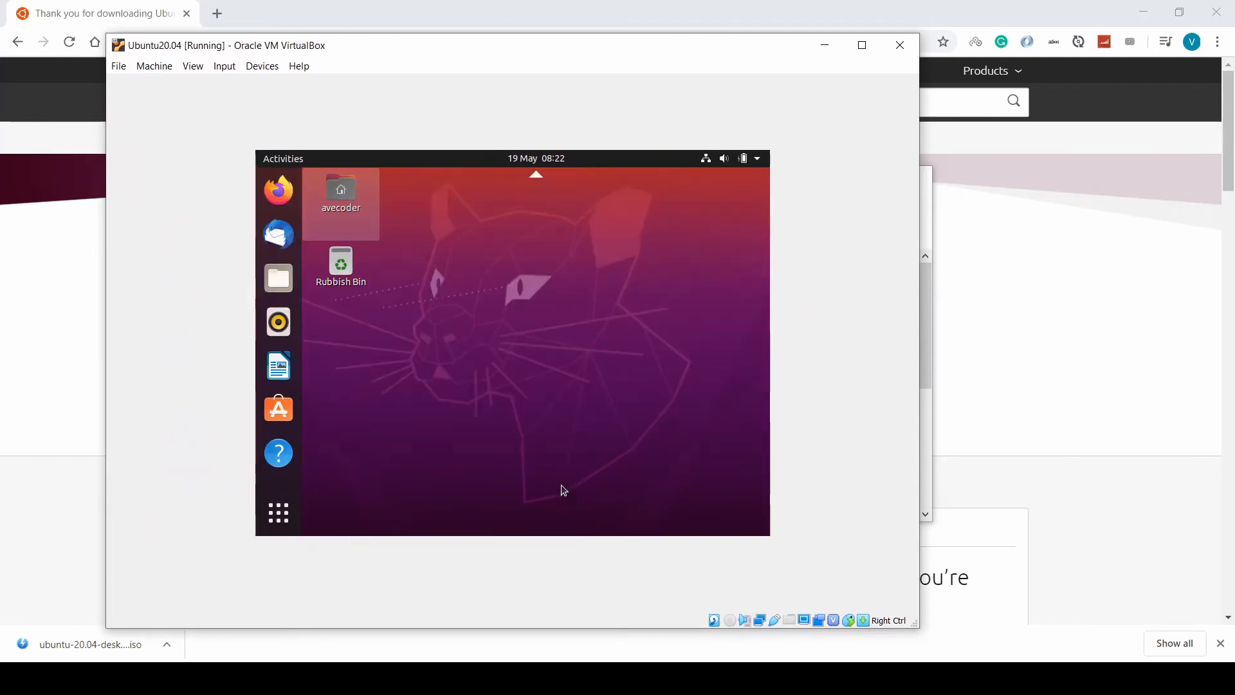
Insert the Guest Additions CD image, run its installer, and authenticate with the account password.
{"action": "left_click", "coordinate": [272, 67]}
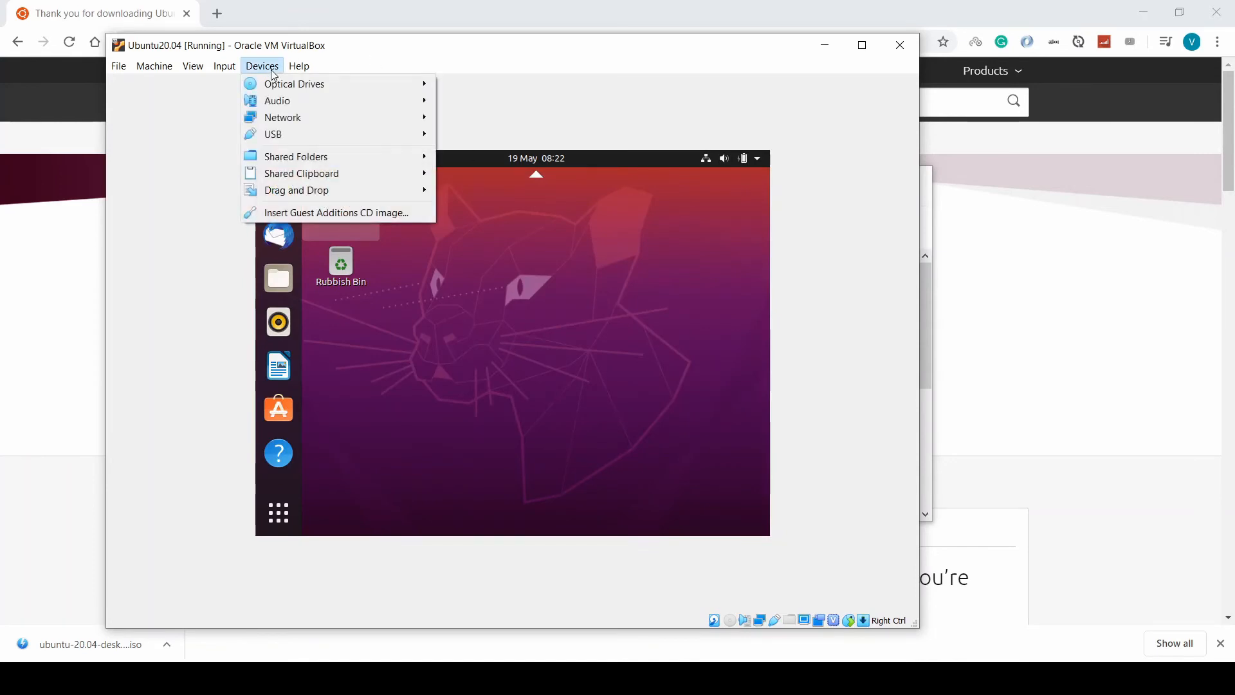
{"action": "left_click", "coordinate": [314, 214]}
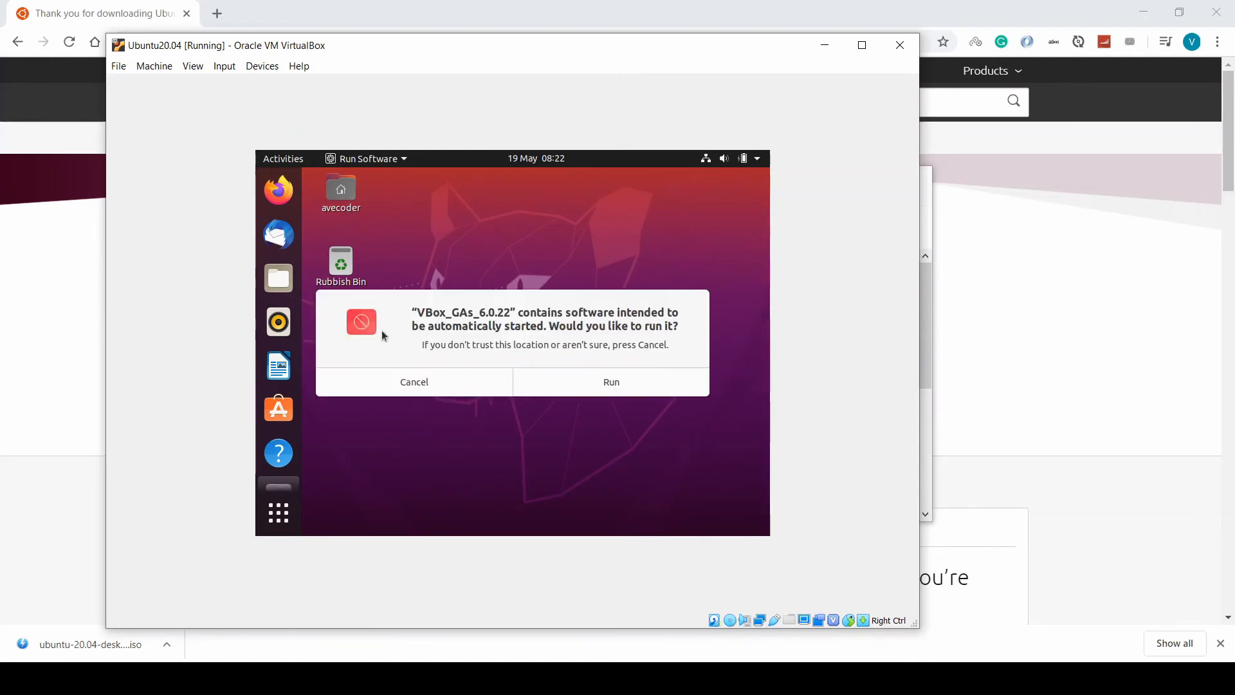
{"action": "left_click", "coordinate": [575, 386]}
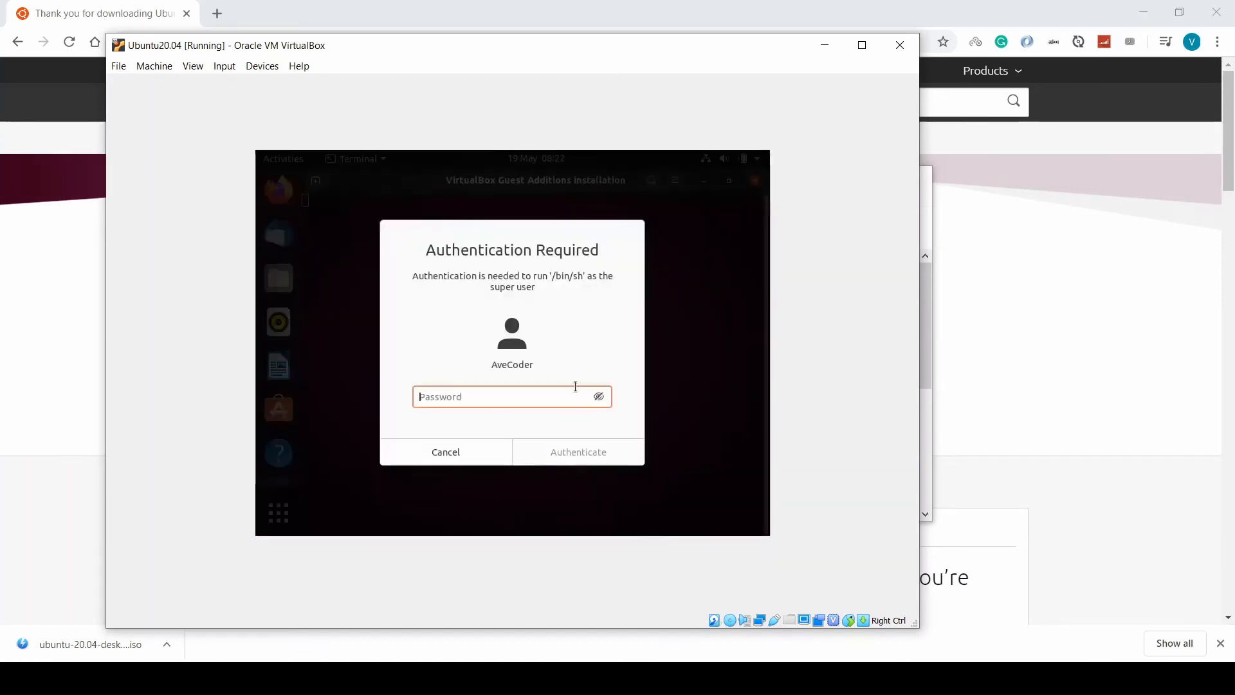
{"action": "type", "text": "******"}
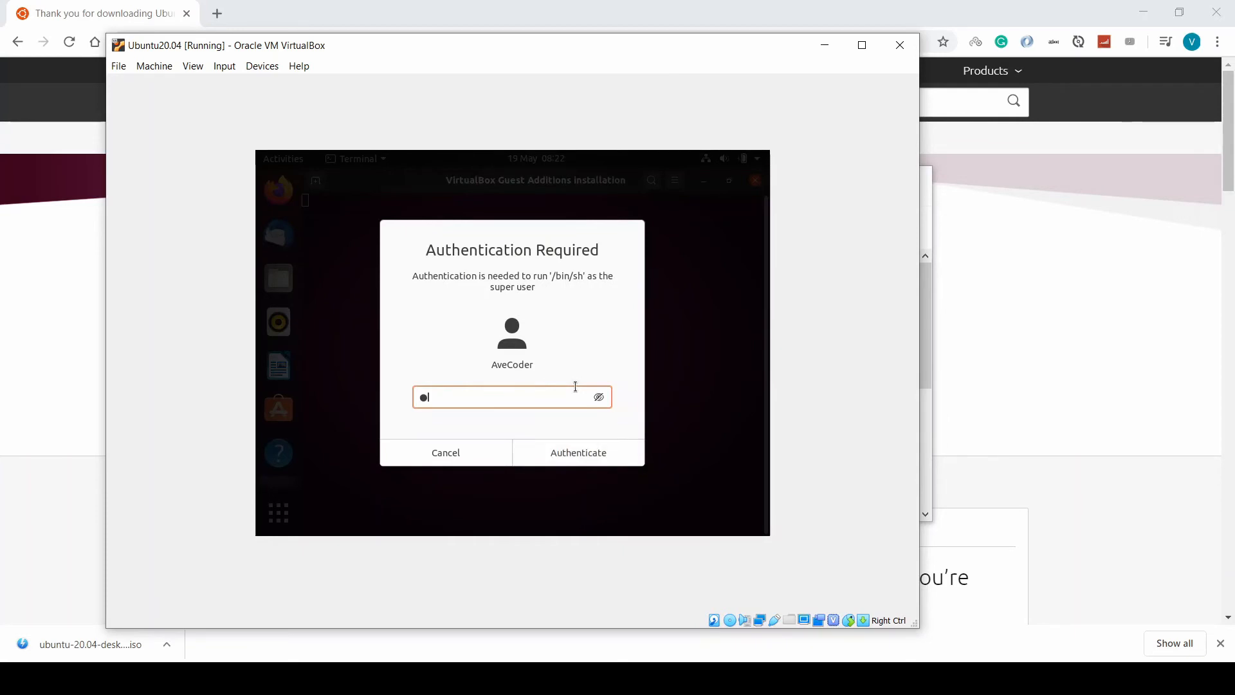
{"action": "type", "text": "*****"}
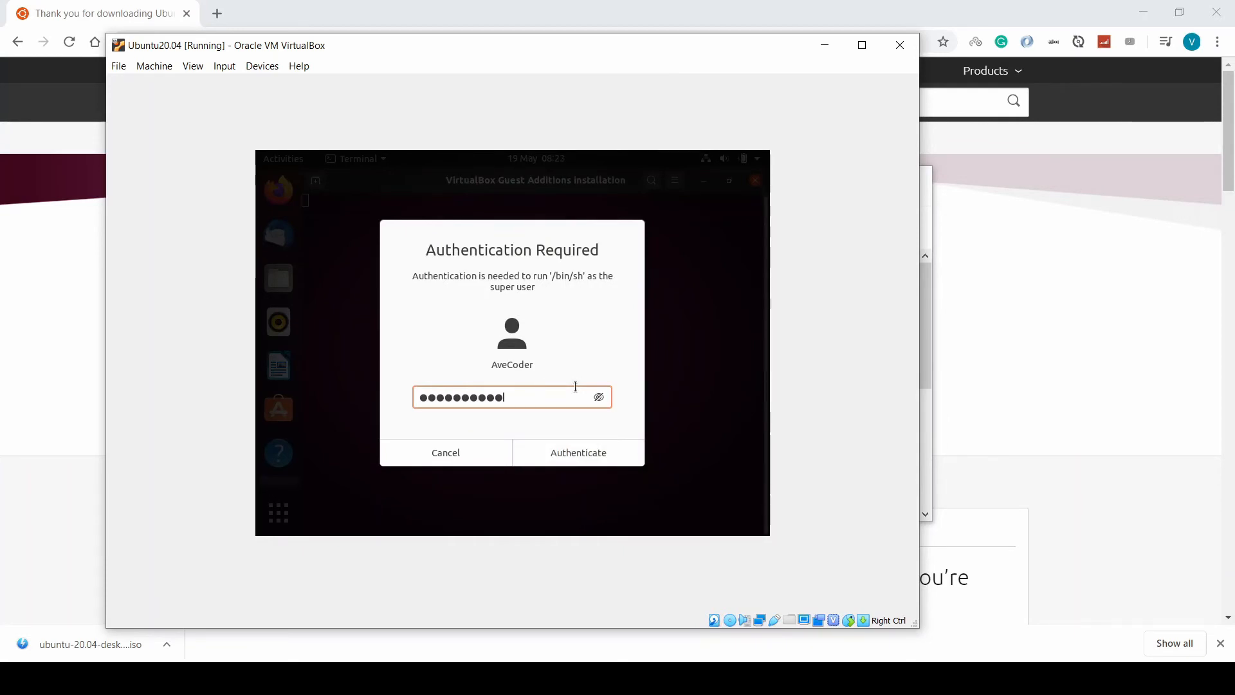
{"action": "key", "text": "Return"}
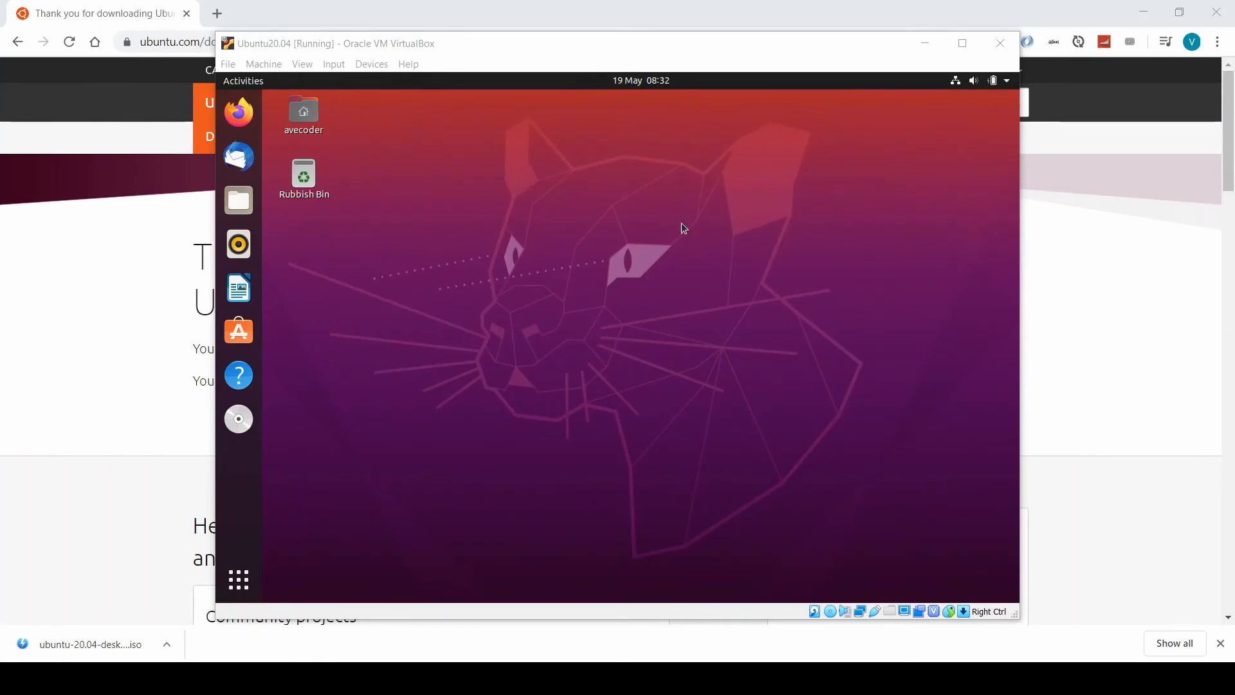
Maximize the virtual machine window, and open a maximized terminal in Ubuntu.
{"action": "left_click", "coordinate": [962, 43]}
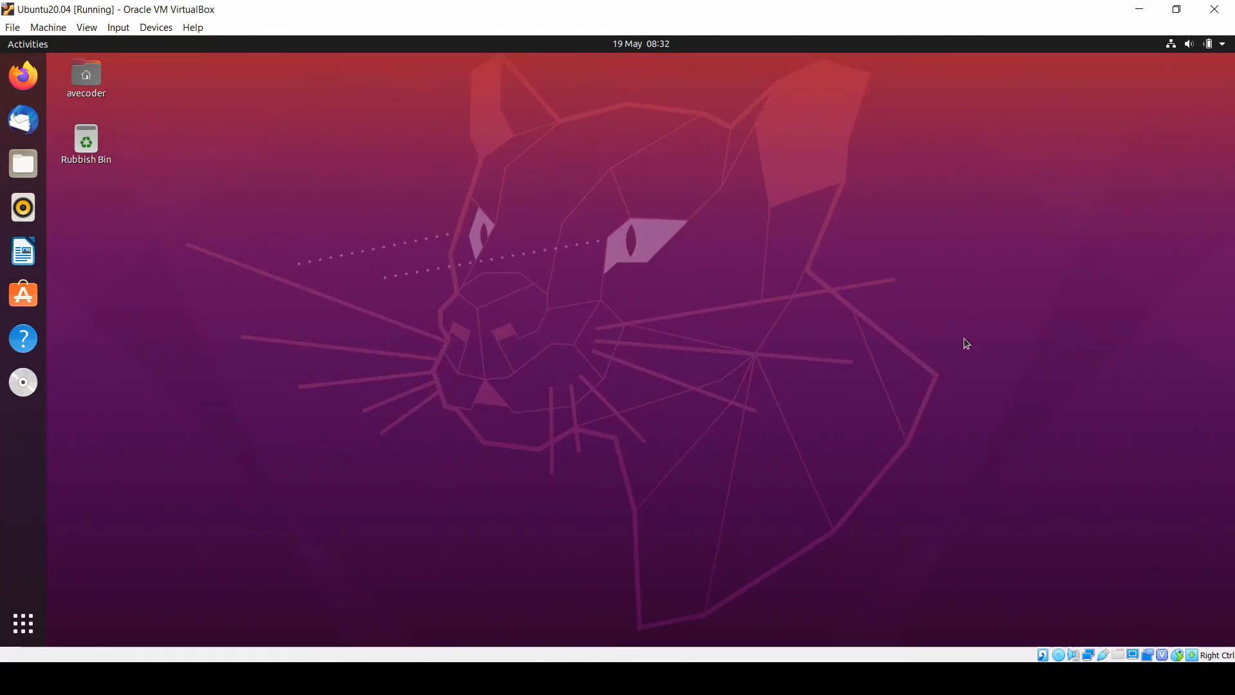
{"action": "key", "text": "ctrl+alt+t"}
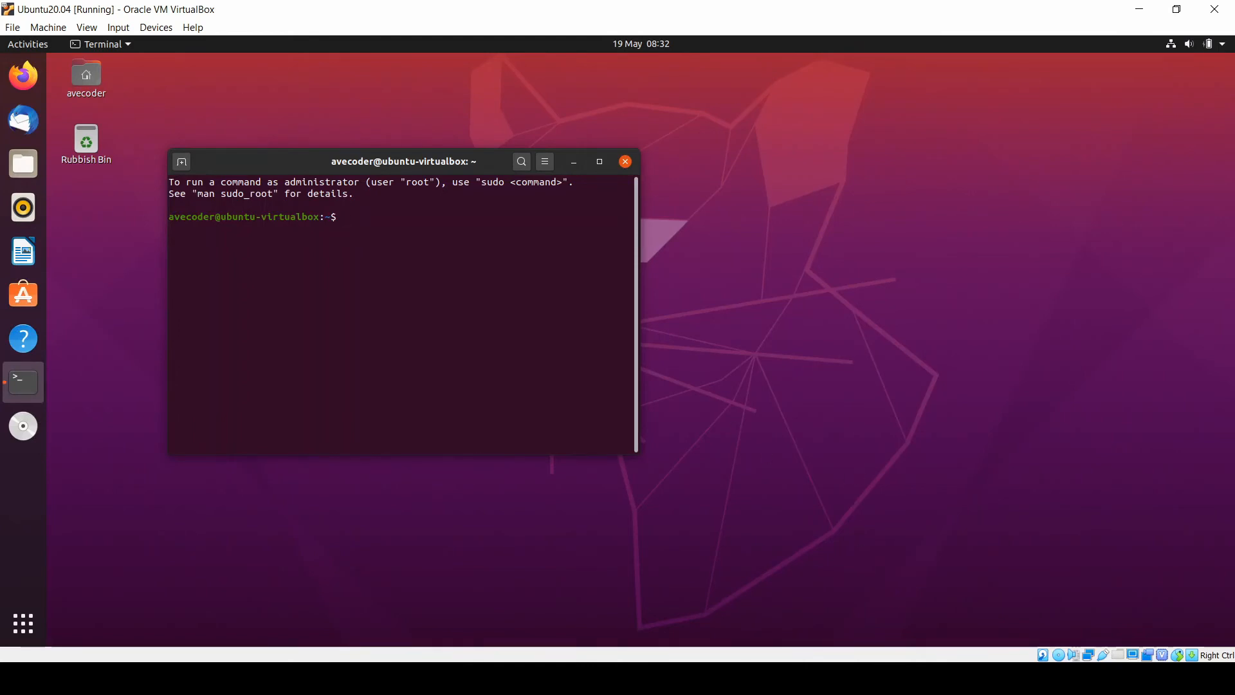
{"action": "left_click", "coordinate": [599, 162]}
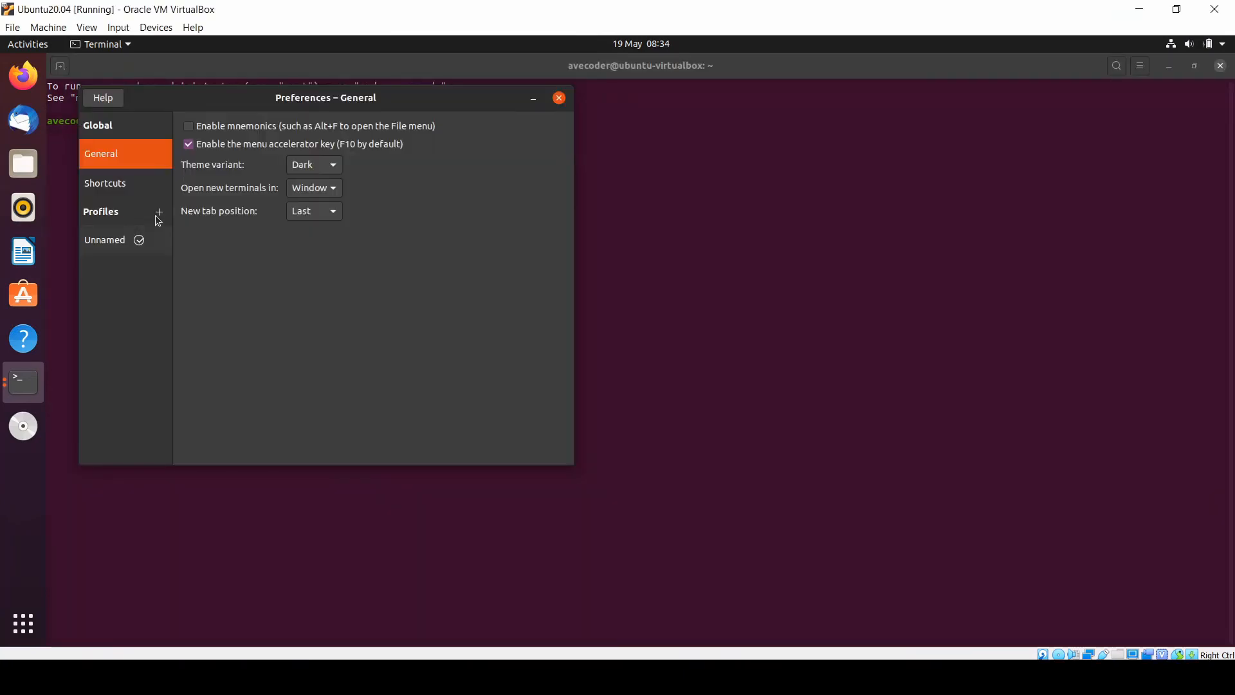
Give the unnamed terminal profile a custom Monospace Regular font at size 20, and close the preferences.
{"action": "left_click", "coordinate": [97, 248]}
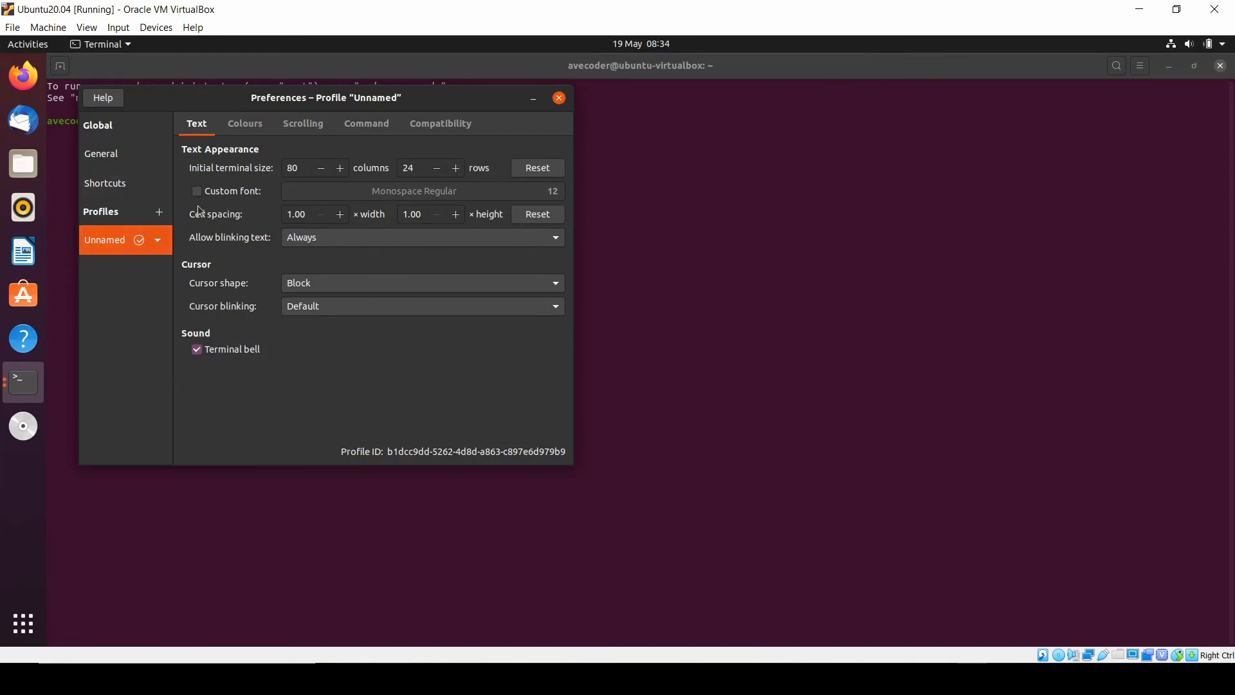
{"action": "left_click", "coordinate": [251, 193]}
{"action": "left_click", "coordinate": [557, 190]}
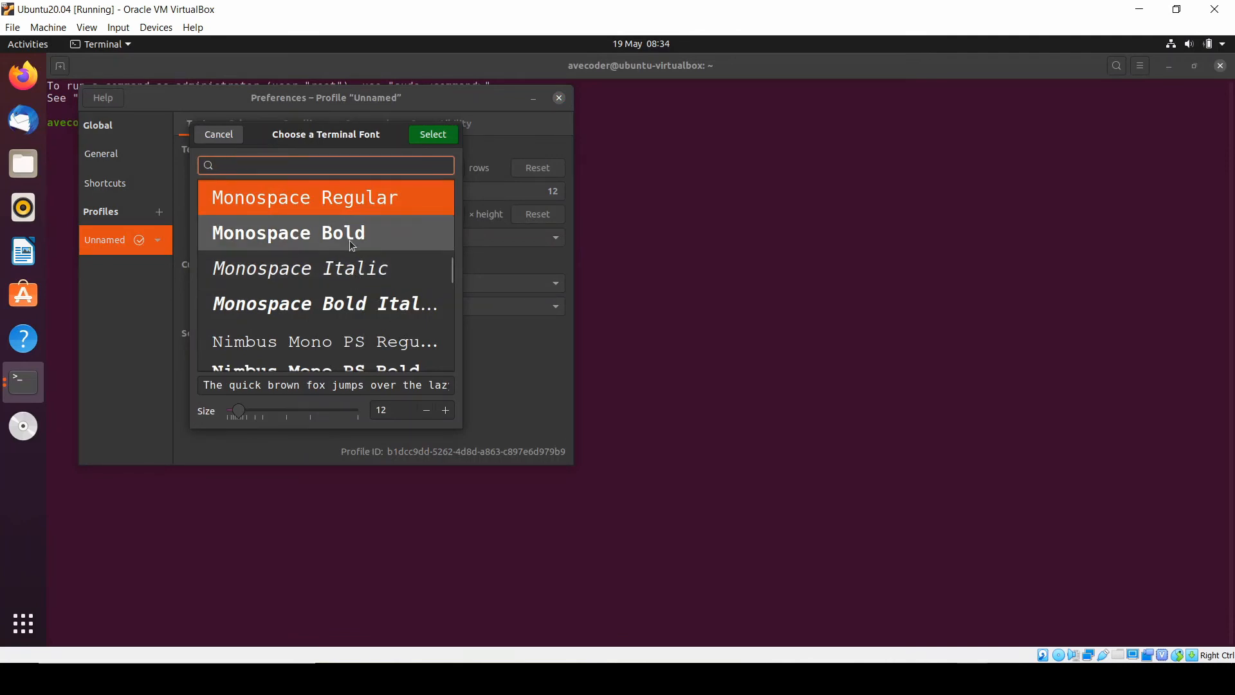
{"action": "left_click", "coordinate": [370, 213]}
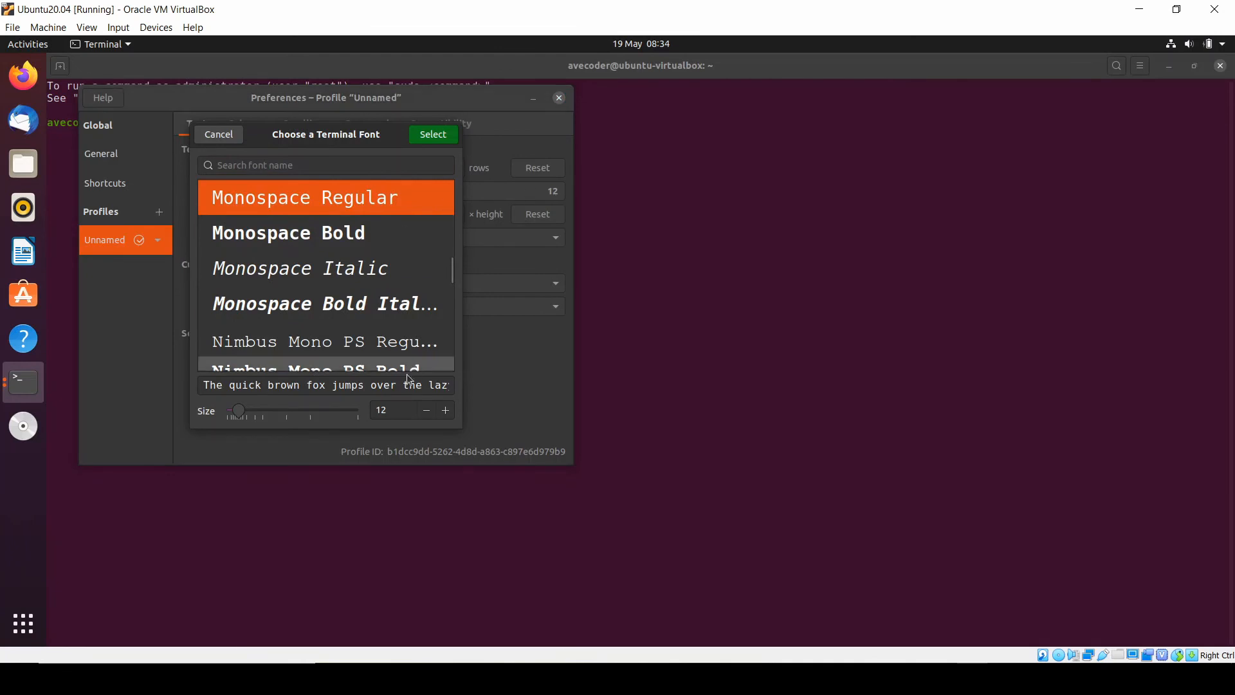
{"action": "left_click", "coordinate": [446, 411]}
{"action": "left_click", "coordinate": [446, 412]}
{"action": "left_click", "coordinate": [445, 411]}
{"action": "left_click", "coordinate": [445, 411]}
{"action": "left_click", "coordinate": [446, 411]}
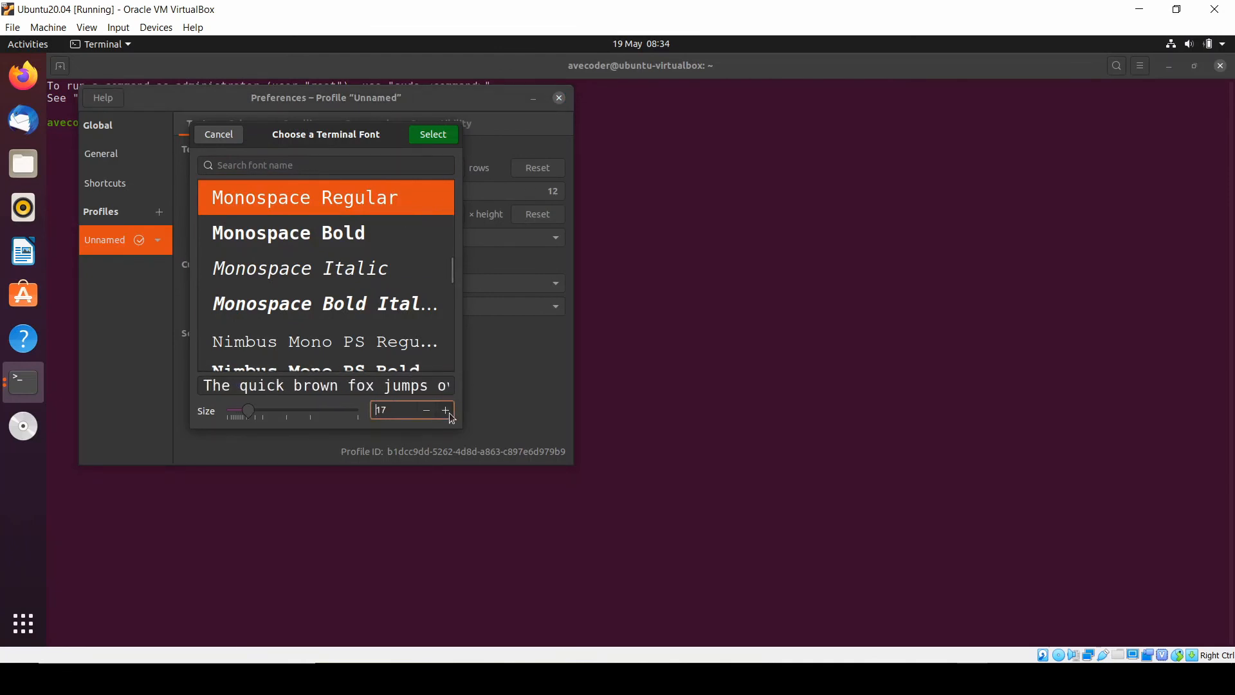
{"action": "left_click", "coordinate": [445, 411]}
{"action": "left_click", "coordinate": [445, 411]}
{"action": "left_click", "coordinate": [445, 412]}
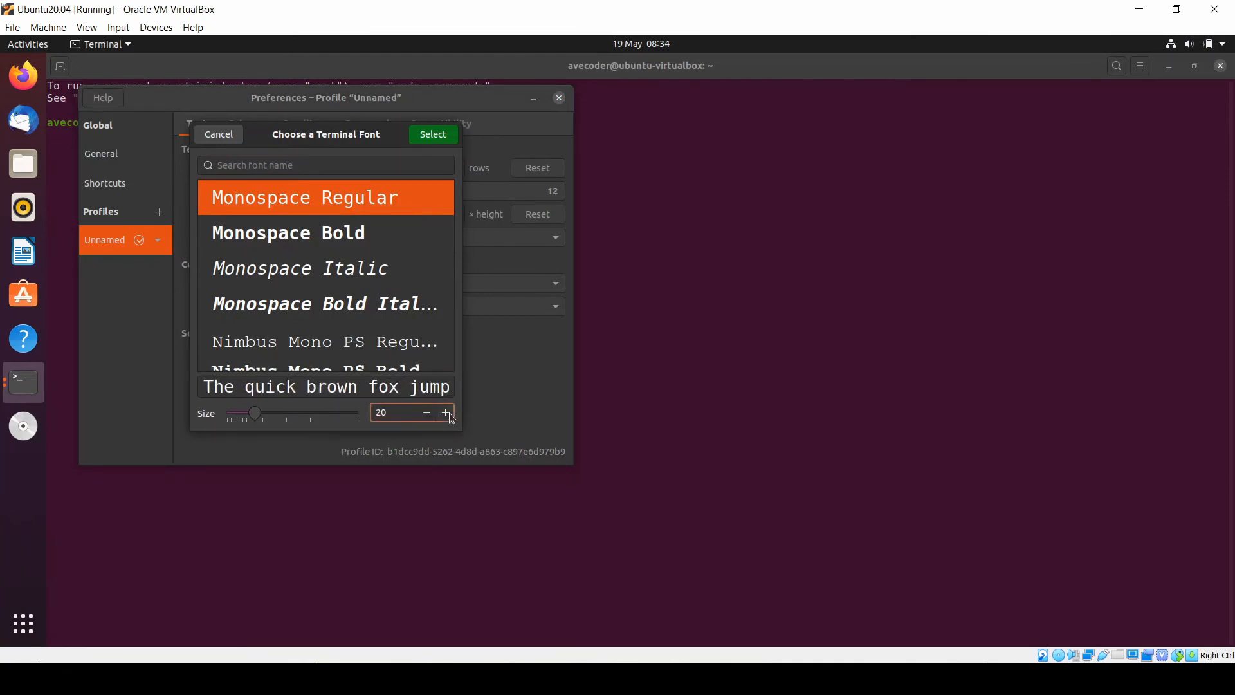
{"action": "left_click", "coordinate": [435, 139]}
{"action": "left_click", "coordinate": [559, 99]}
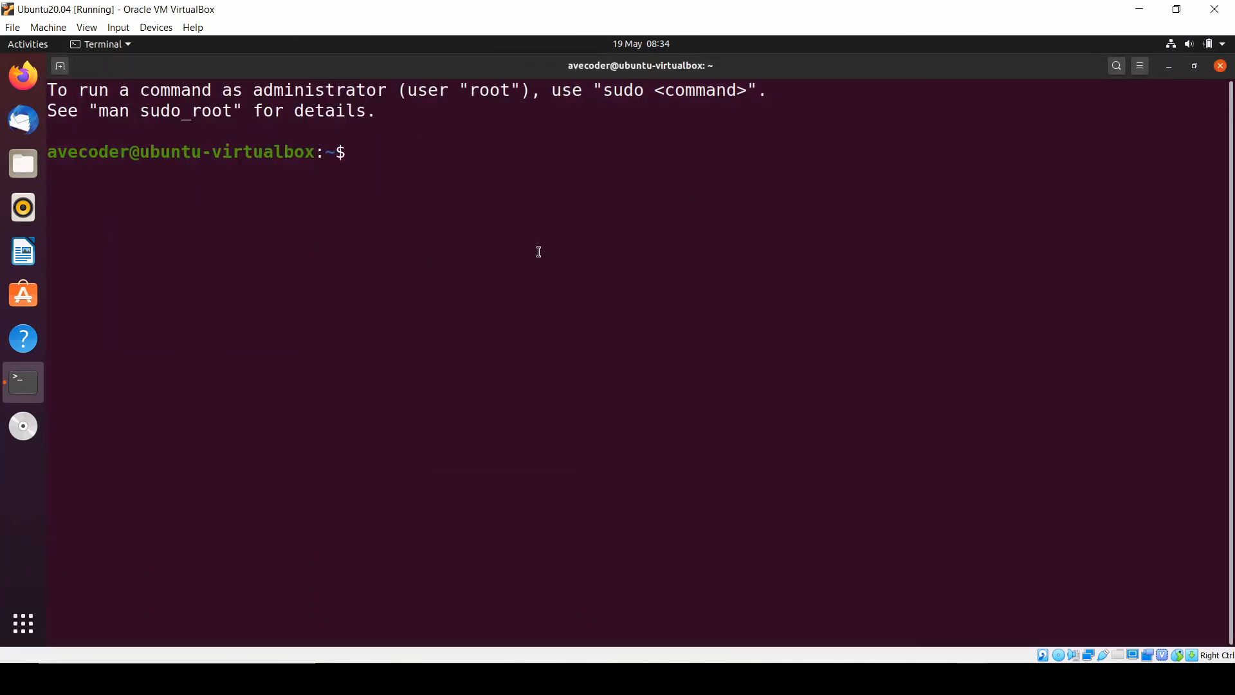
Switch to Notepad, copy the whole text "Liike and Subscribe to AveCoder", and return to the Ubuntu terminal.
{"action": "key", "text": "alt+Tab"}
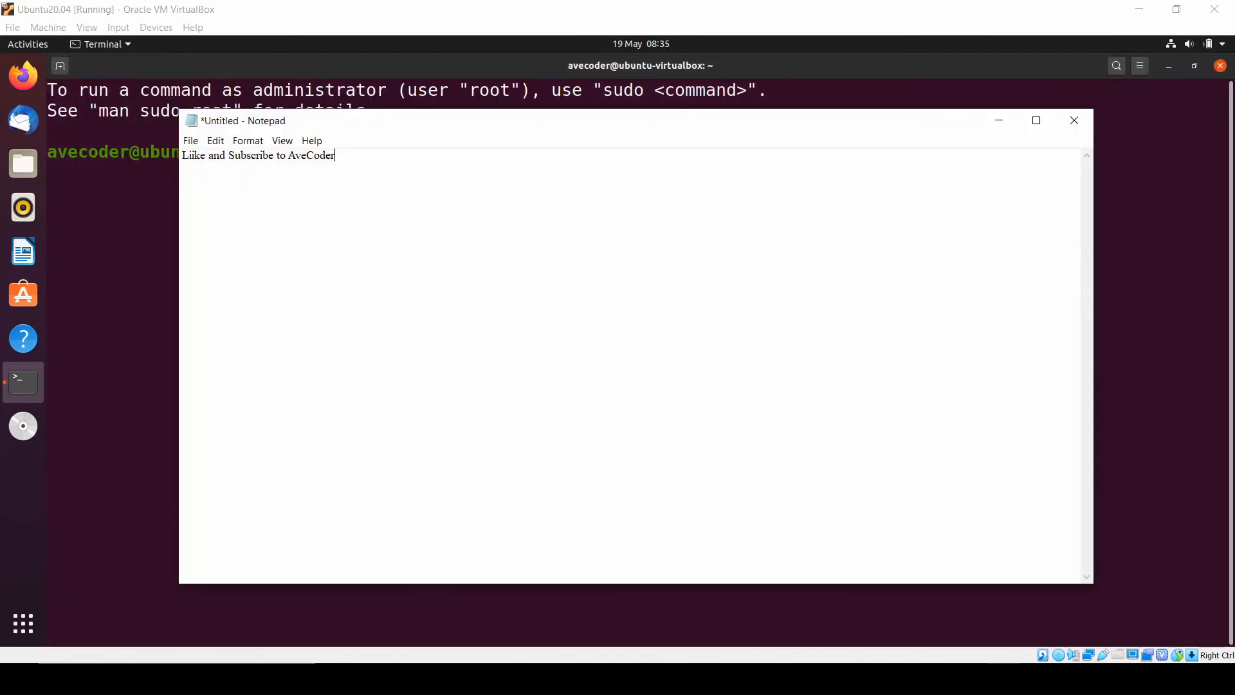
{"action": "key", "text": "ctrl+a"}
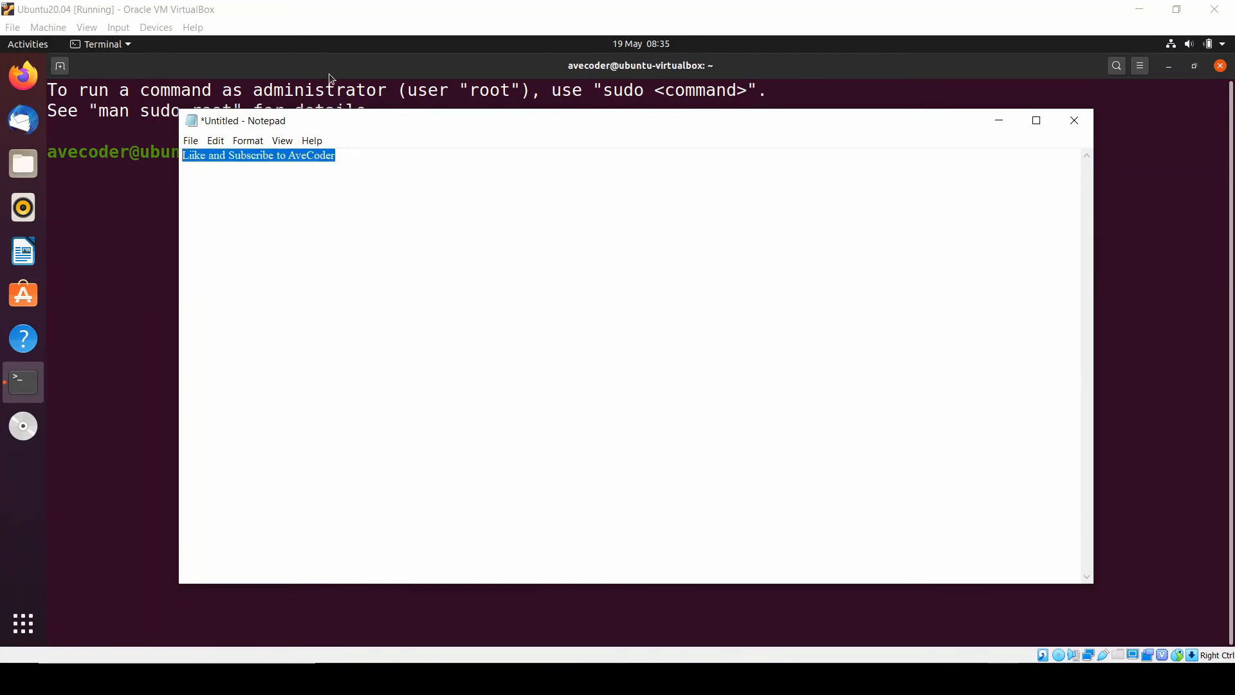
{"action": "left_click", "coordinate": [335, 14]}
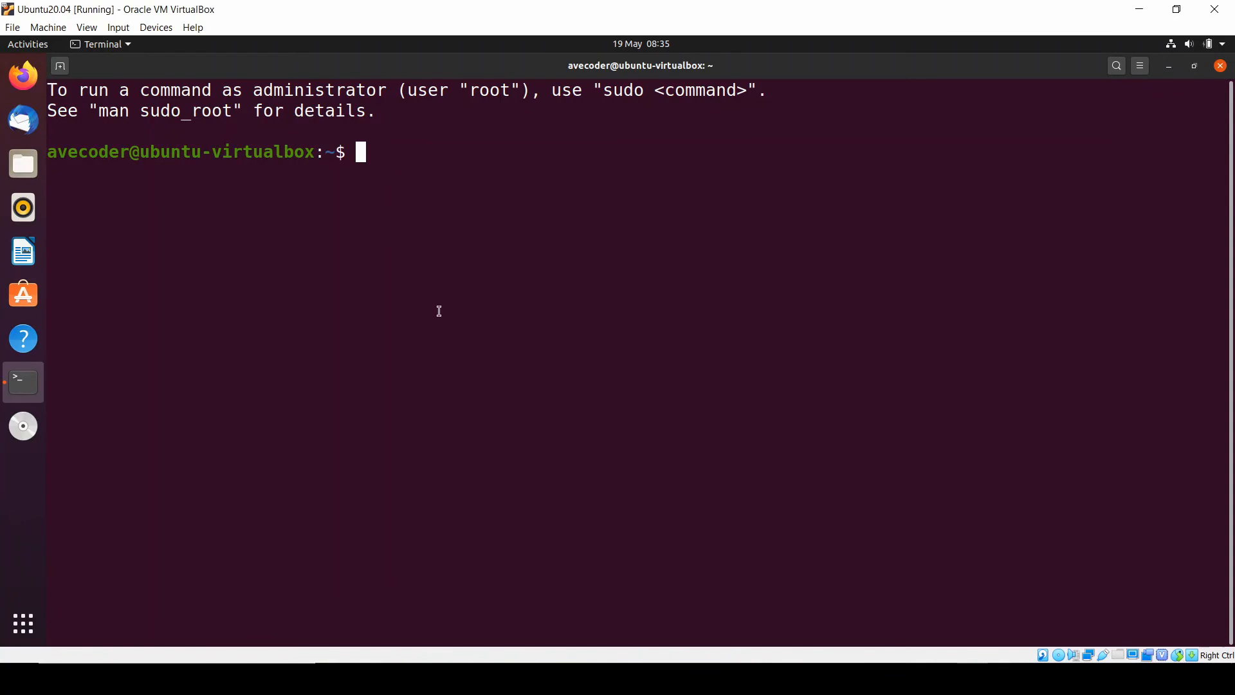
Enter "avecoder" at the terminal prompt and try to copy it into Notepad below the existing line.
{"action": "type", "text": "avec"}
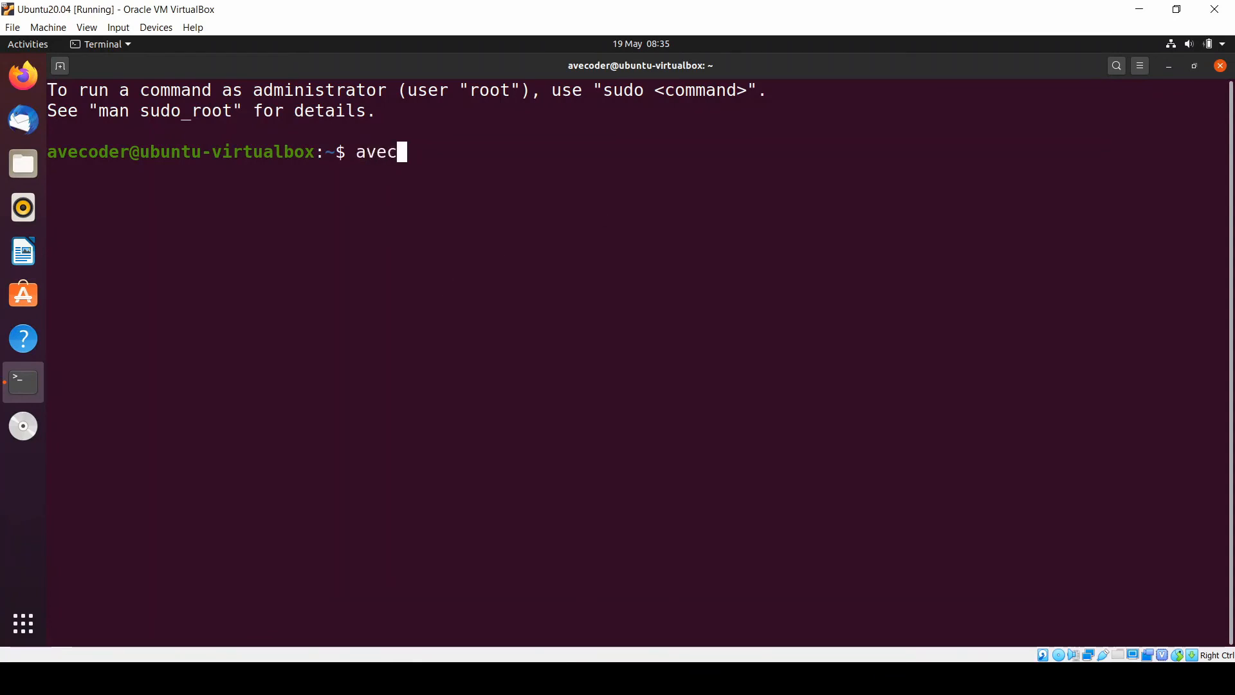
{"action": "type", "text": "oder"}
{"action": "left_click_drag", "start_coordinate": [458, 159], "coordinate": [337, 143]}
{"action": "left_click_drag", "start_coordinate": [455, 153], "coordinate": [356, 153]}
{"action": "key", "text": "ctrl+c"}
{"action": "left_click", "coordinate": [794, 678]}
{"action": "left_click", "coordinate": [429, 172]}
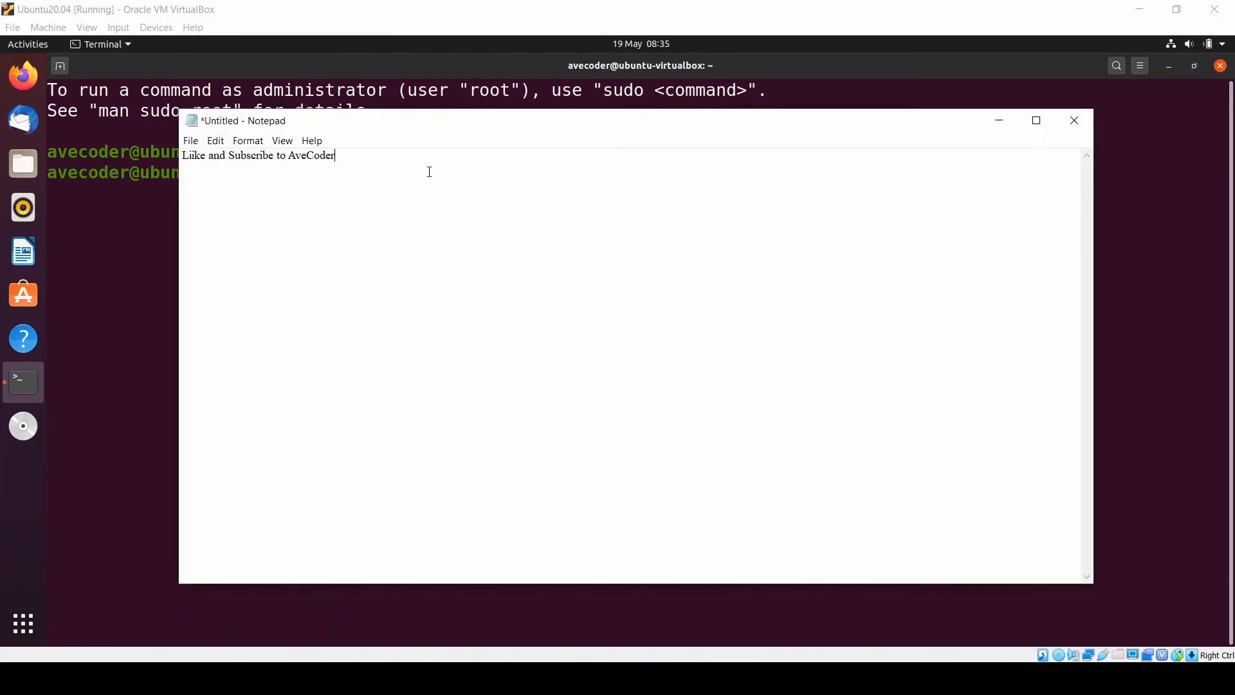
{"action": "key", "text": "ctrl+v"}
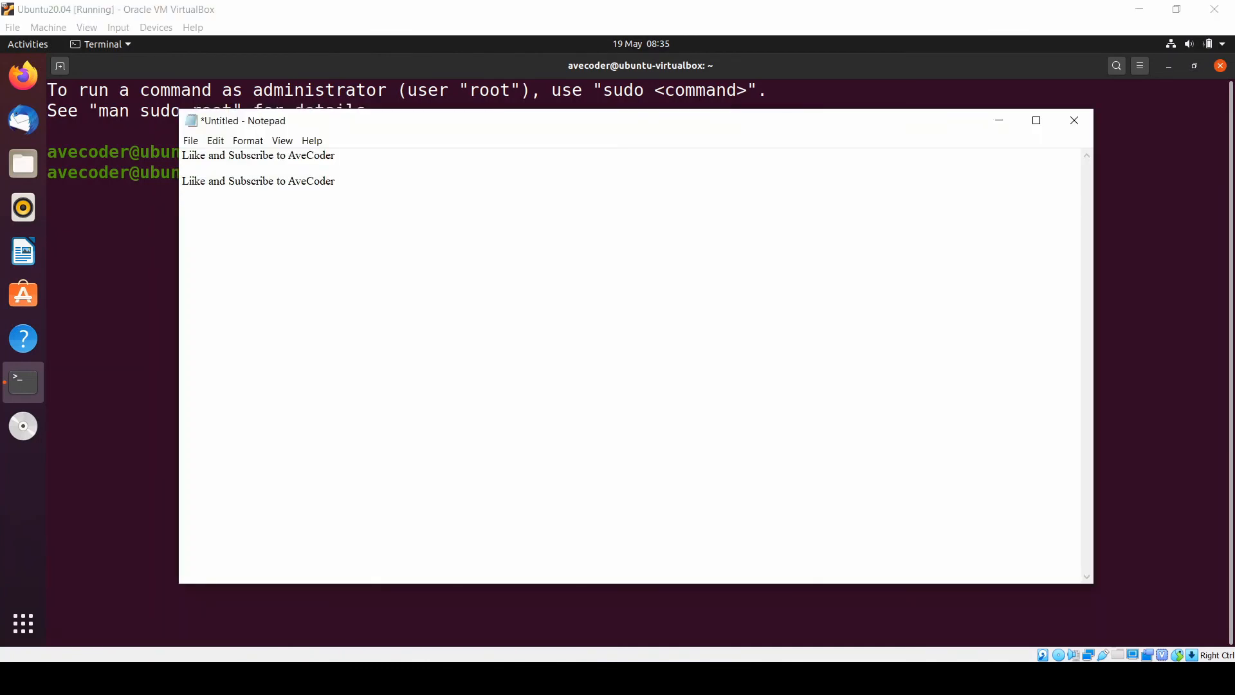
Set the virtual machine's shared clipboard to Bidirectional.
{"action": "left_click", "coordinate": [156, 36]}
{"action": "left_click", "coordinate": [157, 31]}
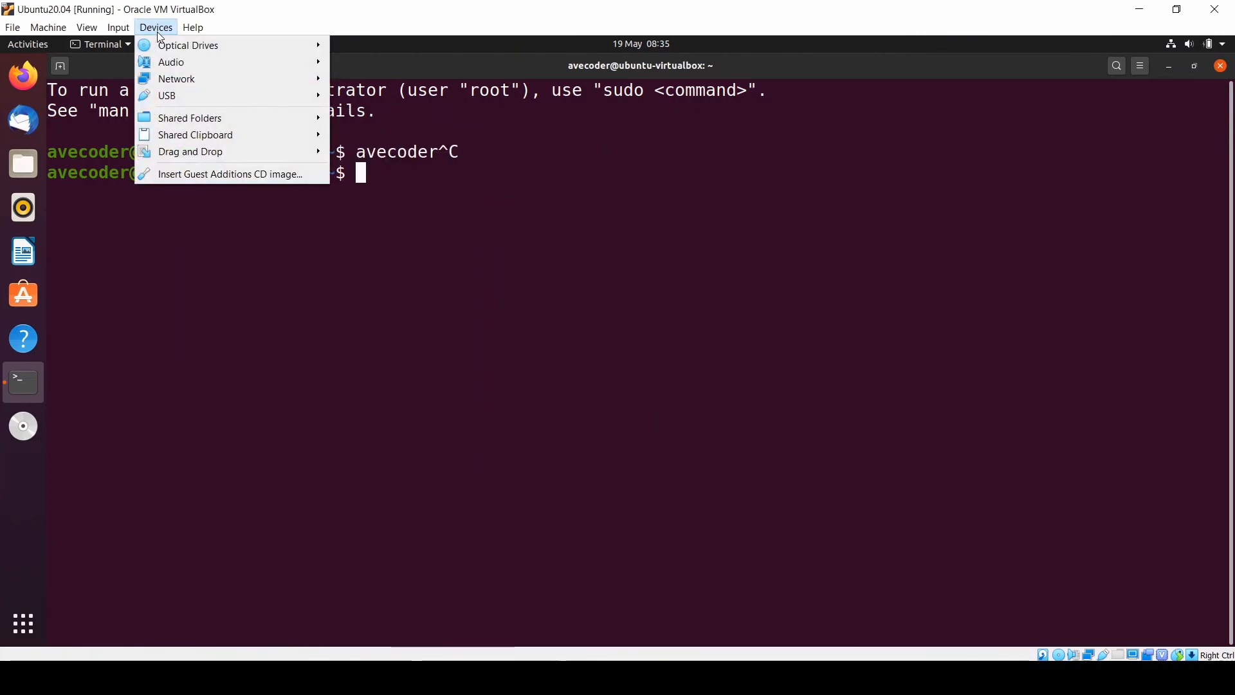
{"action": "mouse_move", "coordinate": [251, 137]}
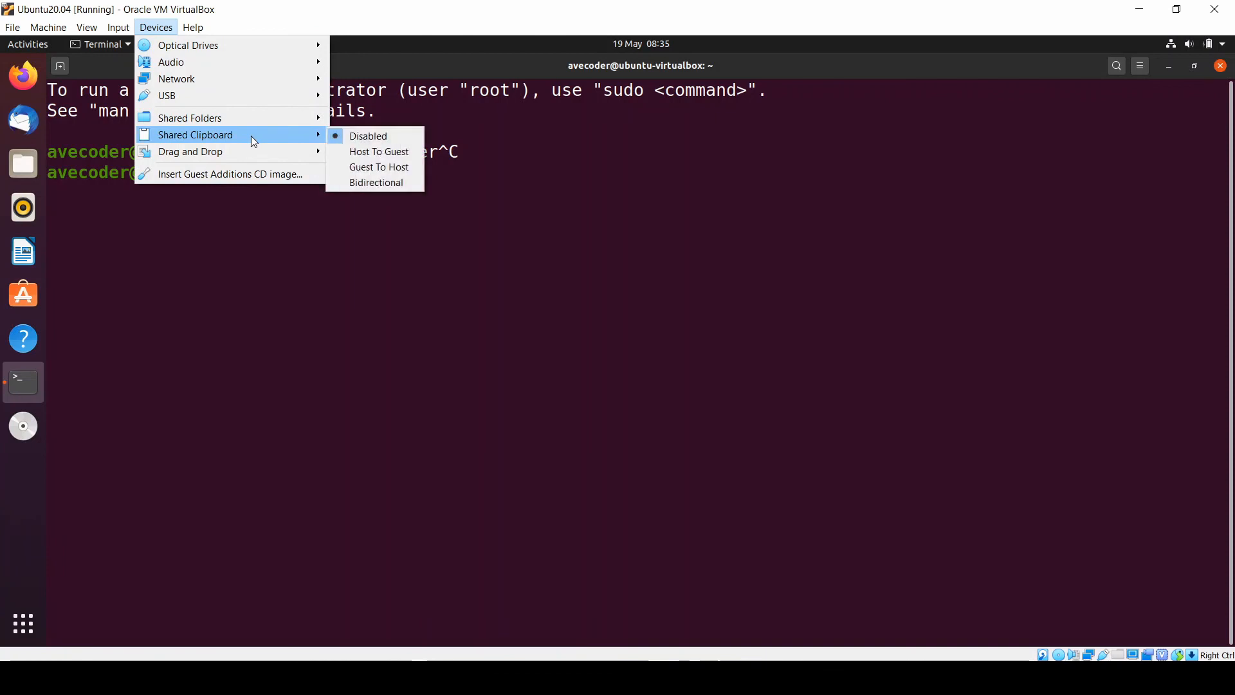
{"action": "left_click", "coordinate": [368, 184]}
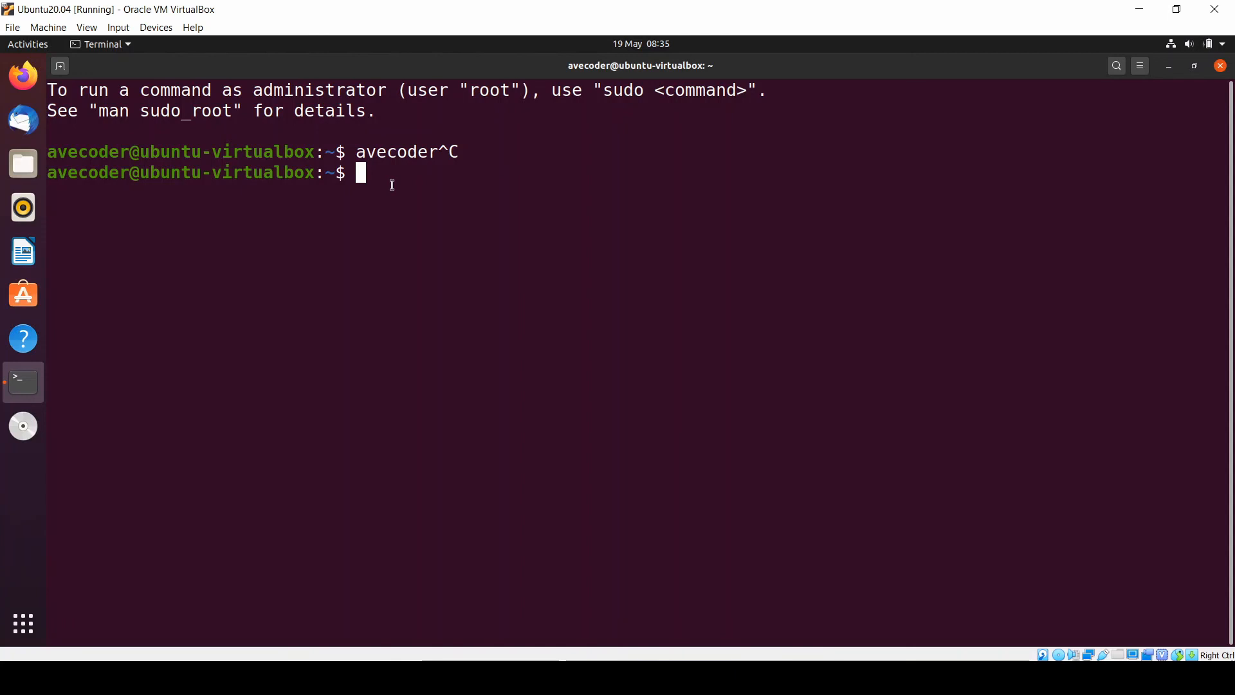
Copy the second "Liike and Subscribe to AveCoder" line from Notepad and paste it at the Ubuntu terminal prompt.
{"action": "key", "text": "alt+Tab"}
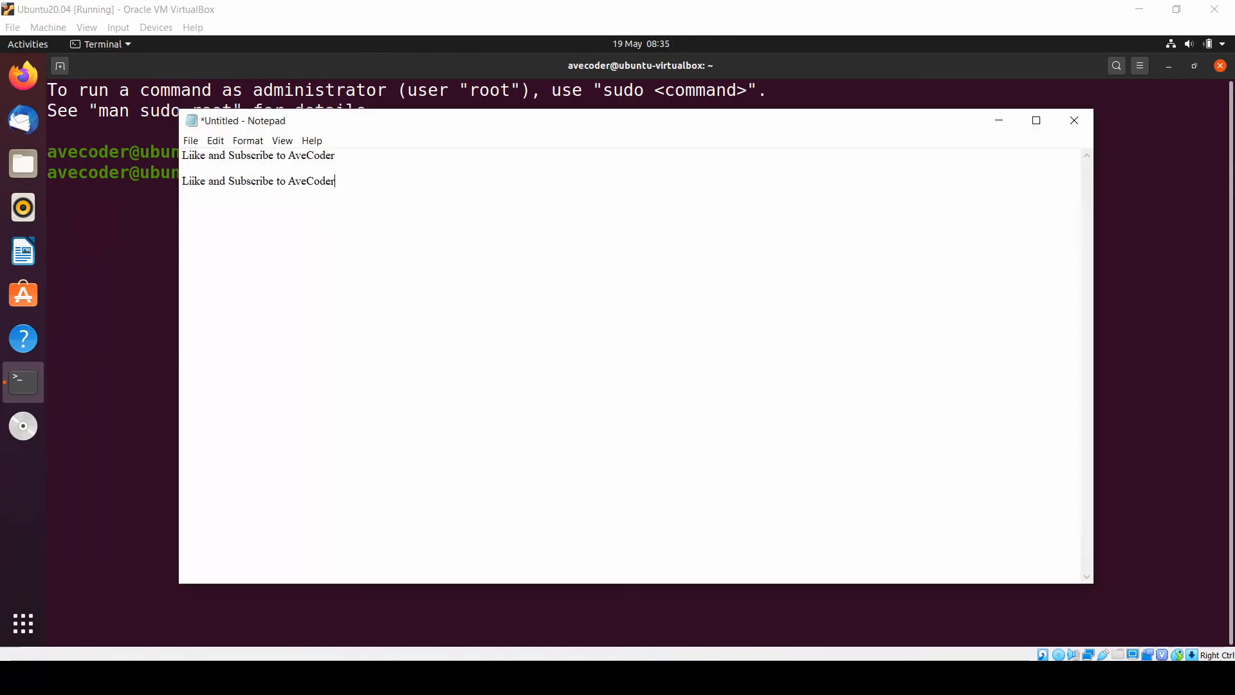
{"action": "left_click_drag", "start_coordinate": [338, 183], "coordinate": [190, 177]}
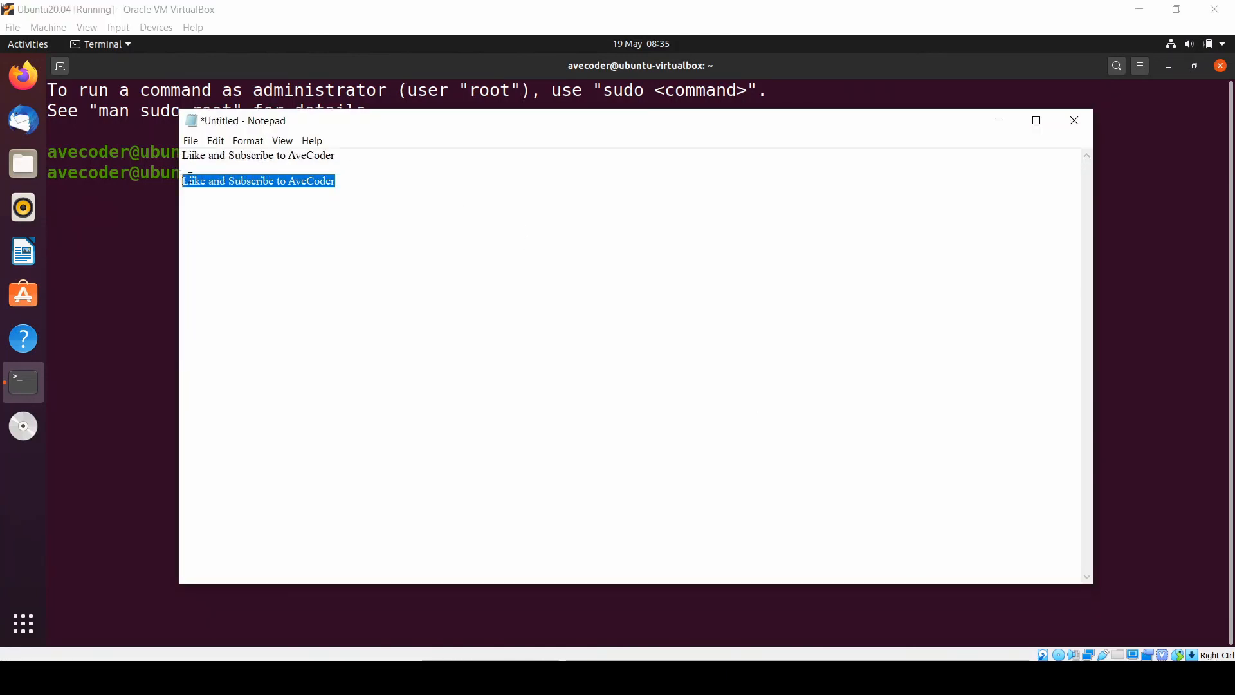
{"action": "left_click", "coordinate": [383, 9]}
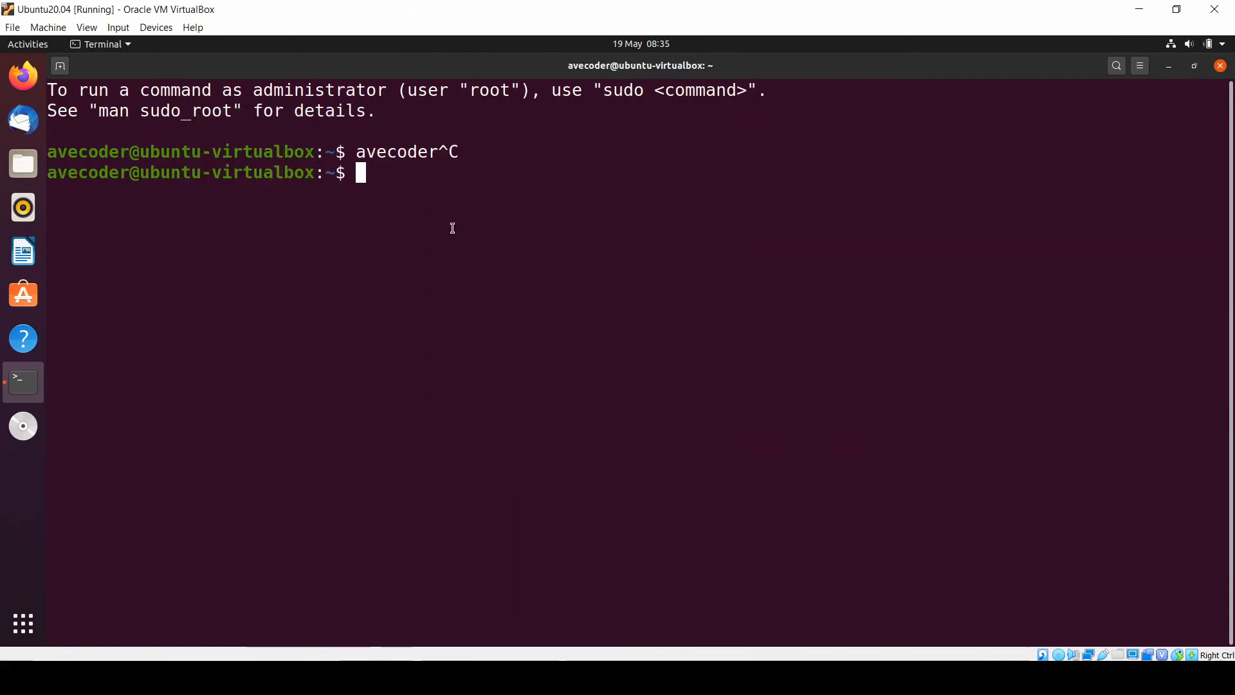
{"action": "key", "text": "ctrl+v"}
{"action": "key", "text": "ctrl+v"}
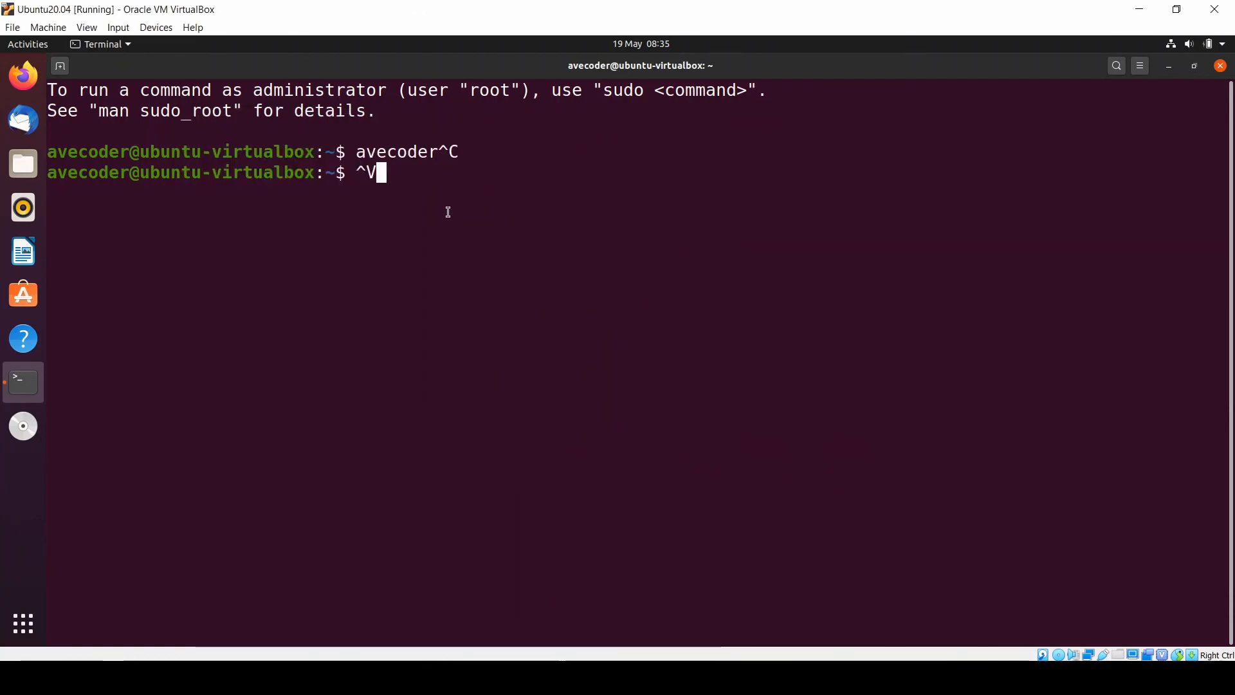
{"action": "key", "text": "BackSpace"}
{"action": "right_click", "coordinate": [408, 184]}
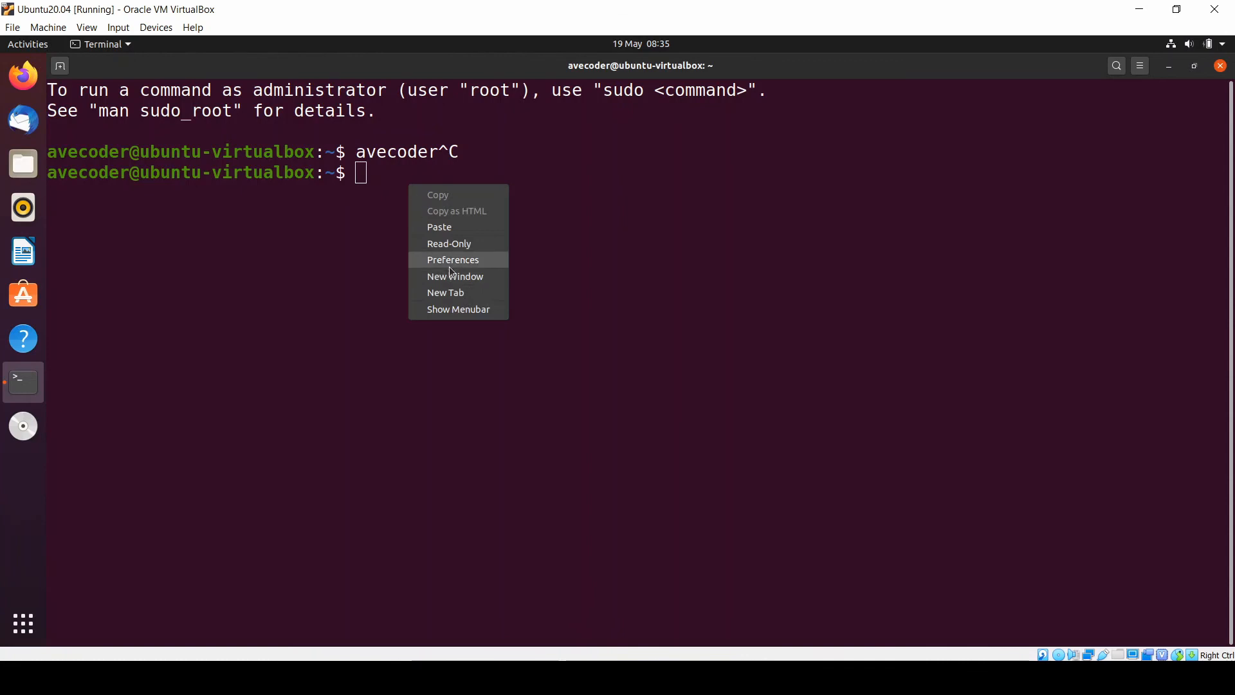
{"action": "left_click", "coordinate": [460, 230]}
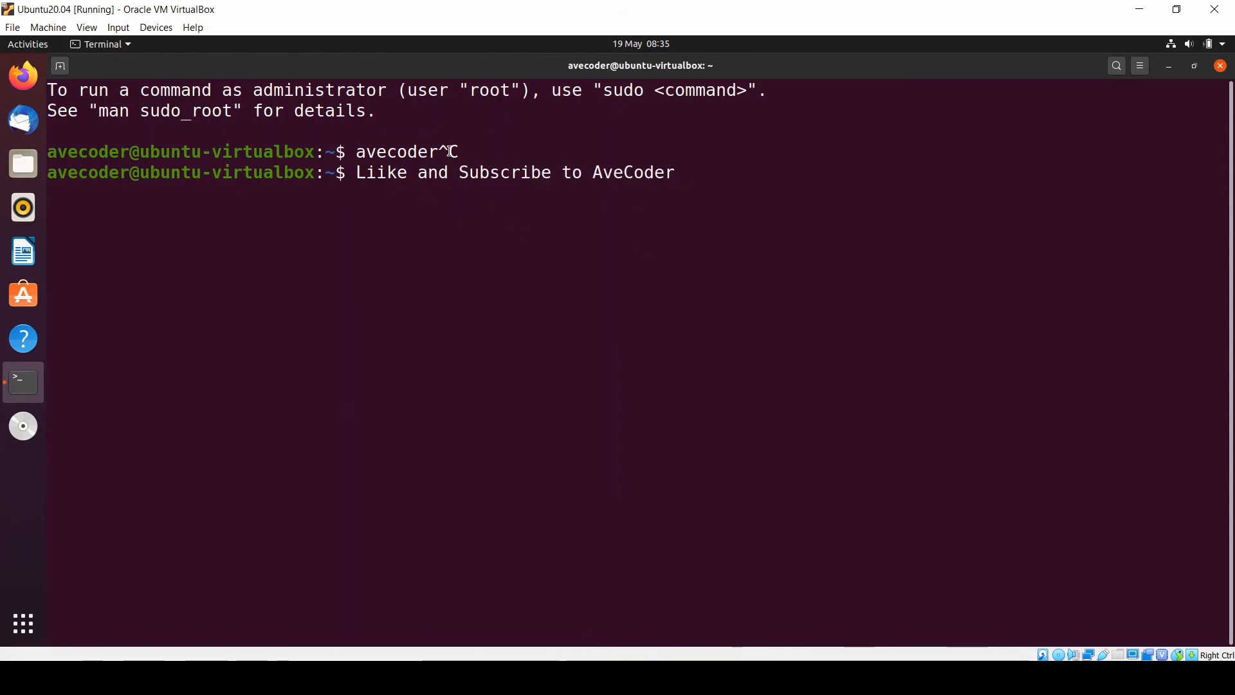
Copy "avecoder^C" from the terminal and paste it into Notepad below the second line of text.
{"action": "left_click_drag", "start_coordinate": [454, 151], "coordinate": [355, 151]}
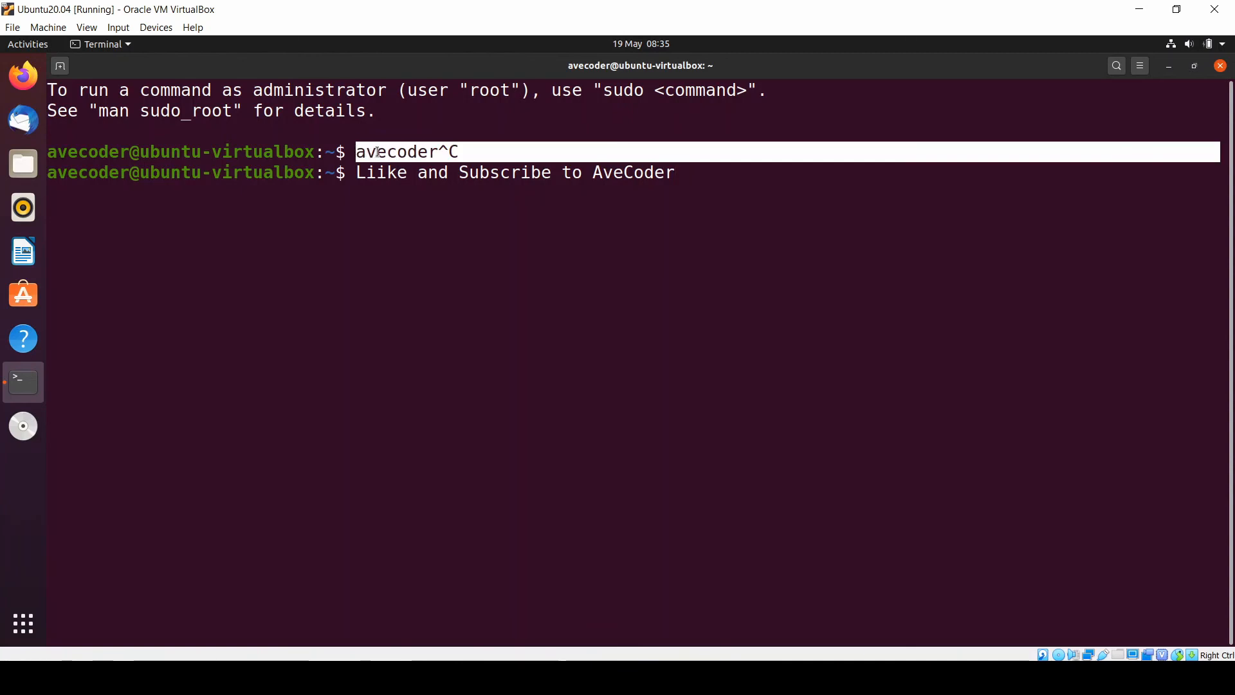
{"action": "right_click", "coordinate": [379, 153]}
{"action": "left_click", "coordinate": [415, 166]}
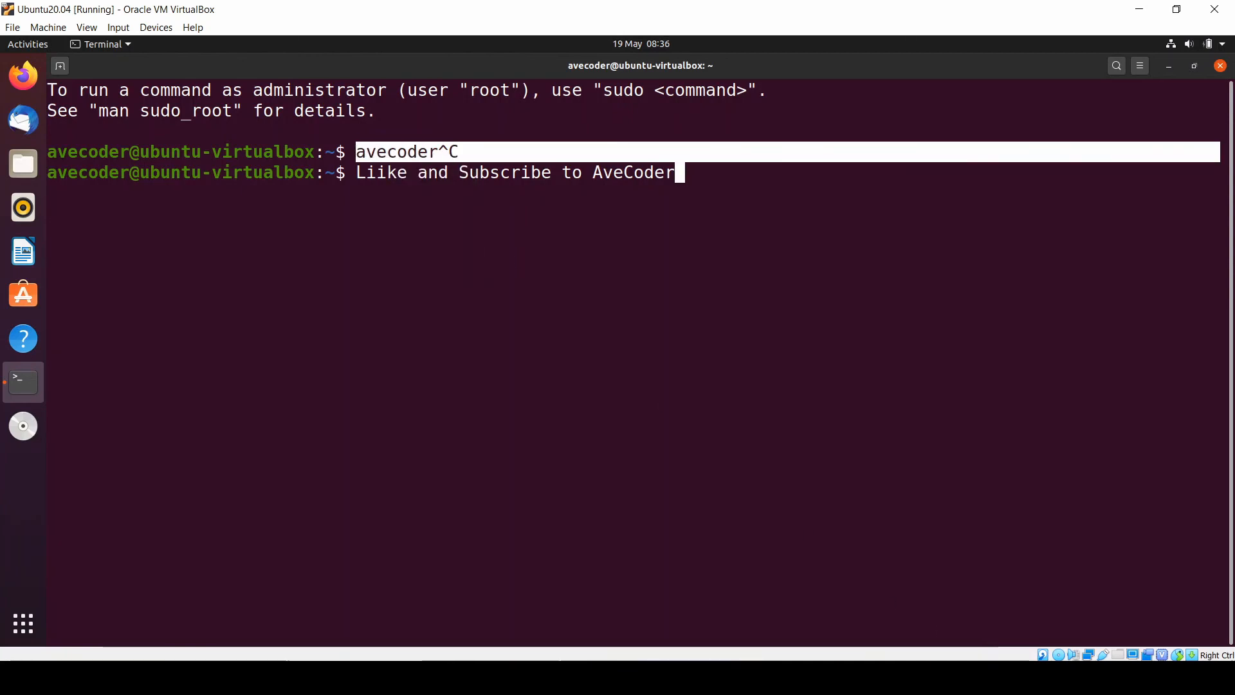
{"action": "left_click", "coordinate": [675, 675]}
{"action": "left_click", "coordinate": [418, 186]}
{"action": "left_click", "coordinate": [293, 206]}
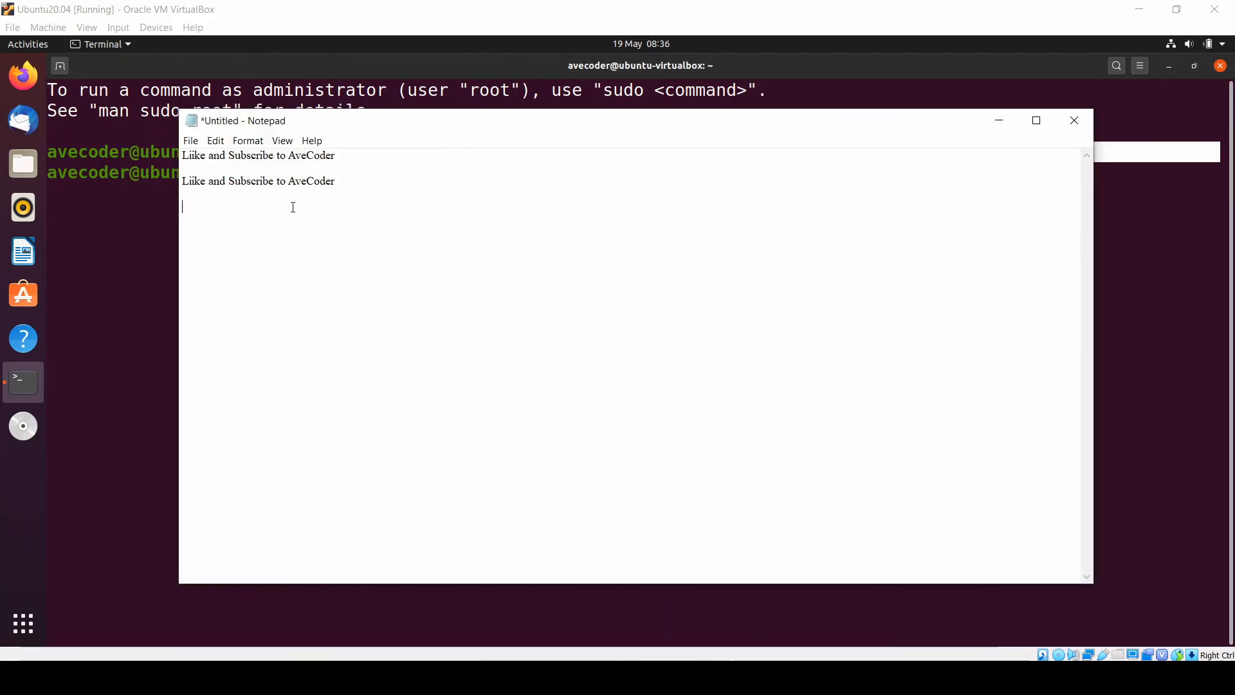
{"action": "right_click", "coordinate": [289, 209]}
{"action": "left_click", "coordinate": [201, 272]}
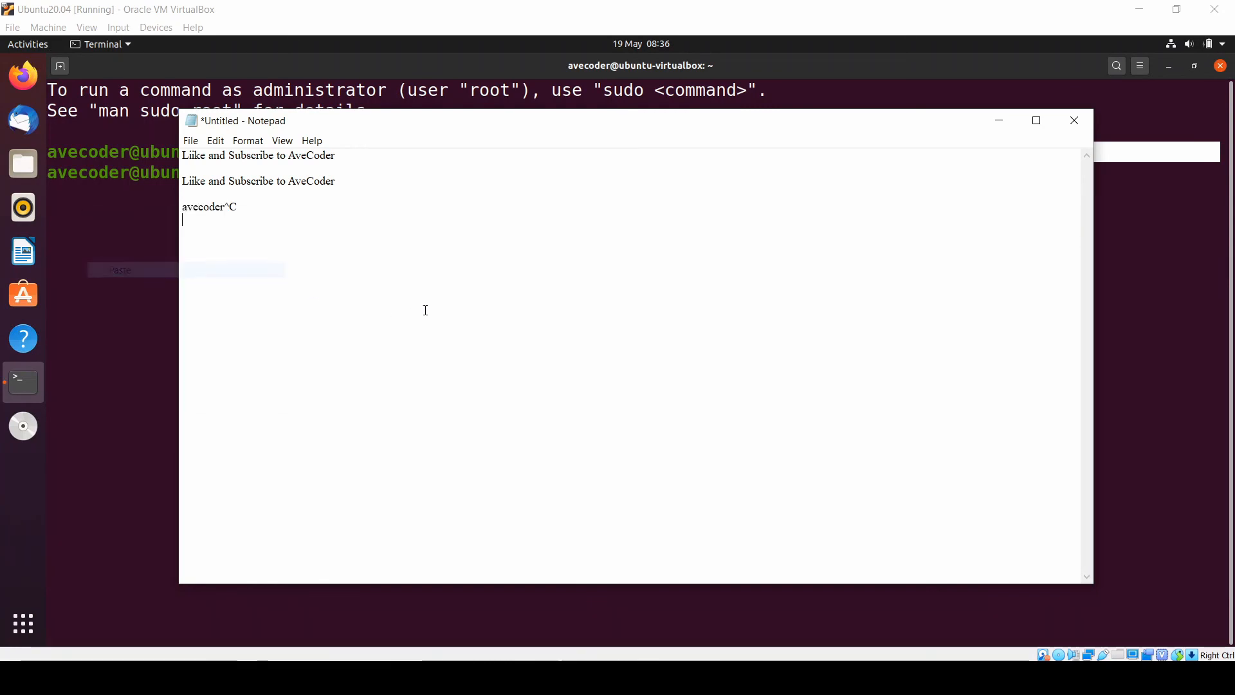
Add the host folder Documents\Ave Coder\Ubuntu as a virtual machine shared folder named Ubuntu, with auto-mount enabled.
{"action": "left_click", "coordinate": [303, 6]}
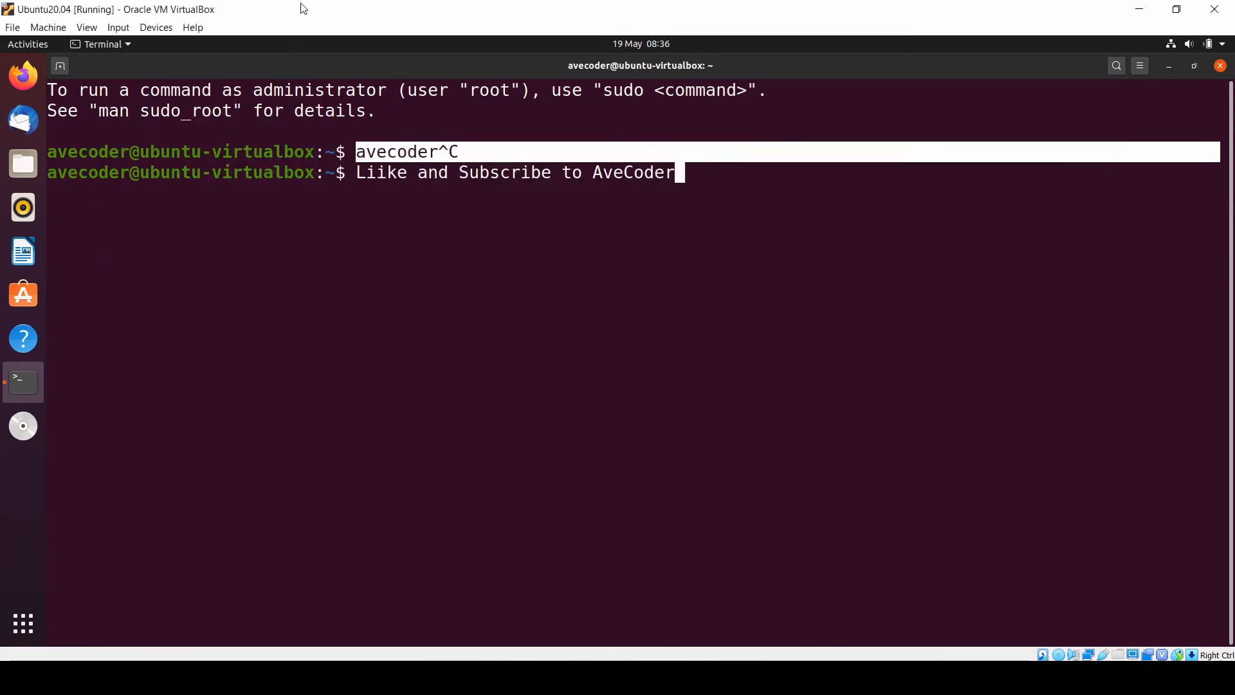
{"action": "left_click", "coordinate": [156, 27]}
{"action": "mouse_move", "coordinate": [207, 122]}
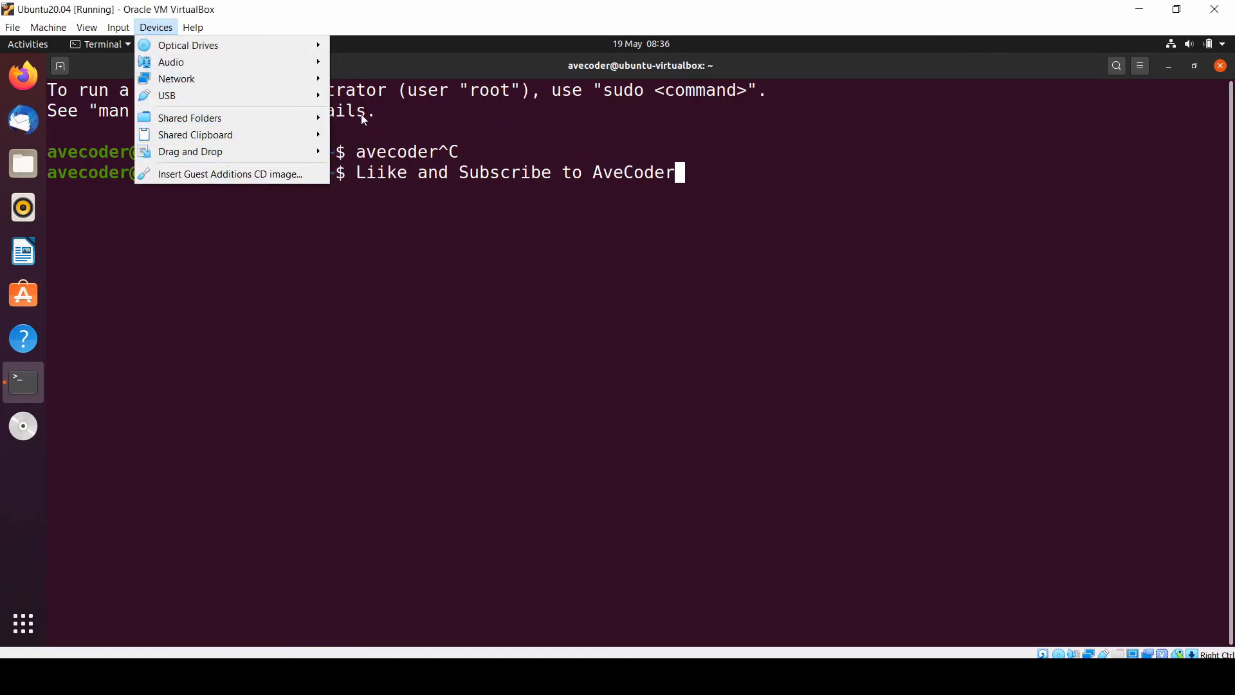
{"action": "left_click", "coordinate": [378, 120]}
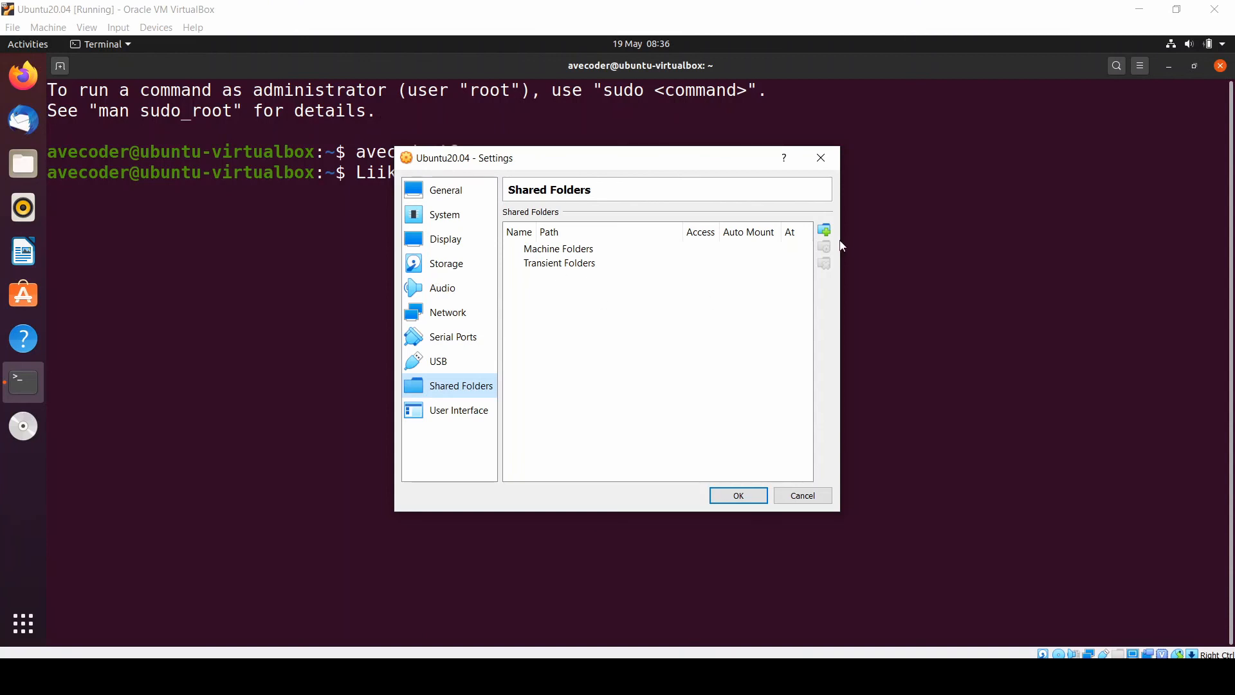
{"action": "left_click", "coordinate": [824, 229]}
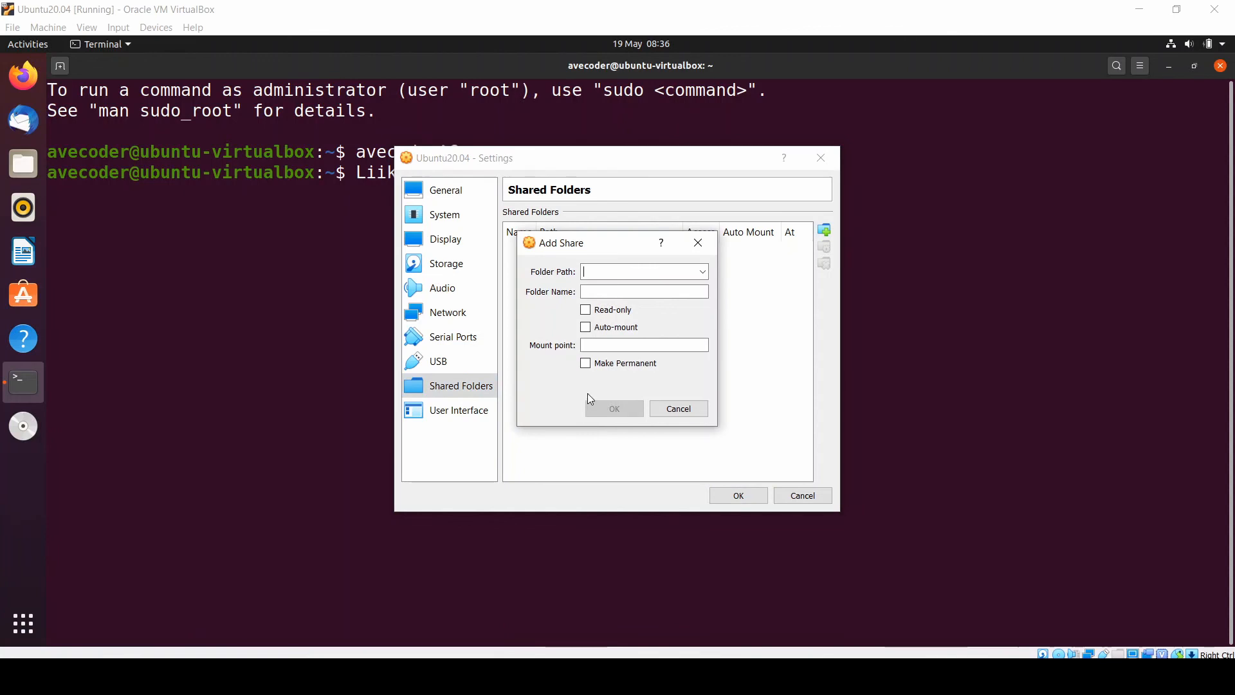
{"action": "left_click", "coordinate": [703, 273]}
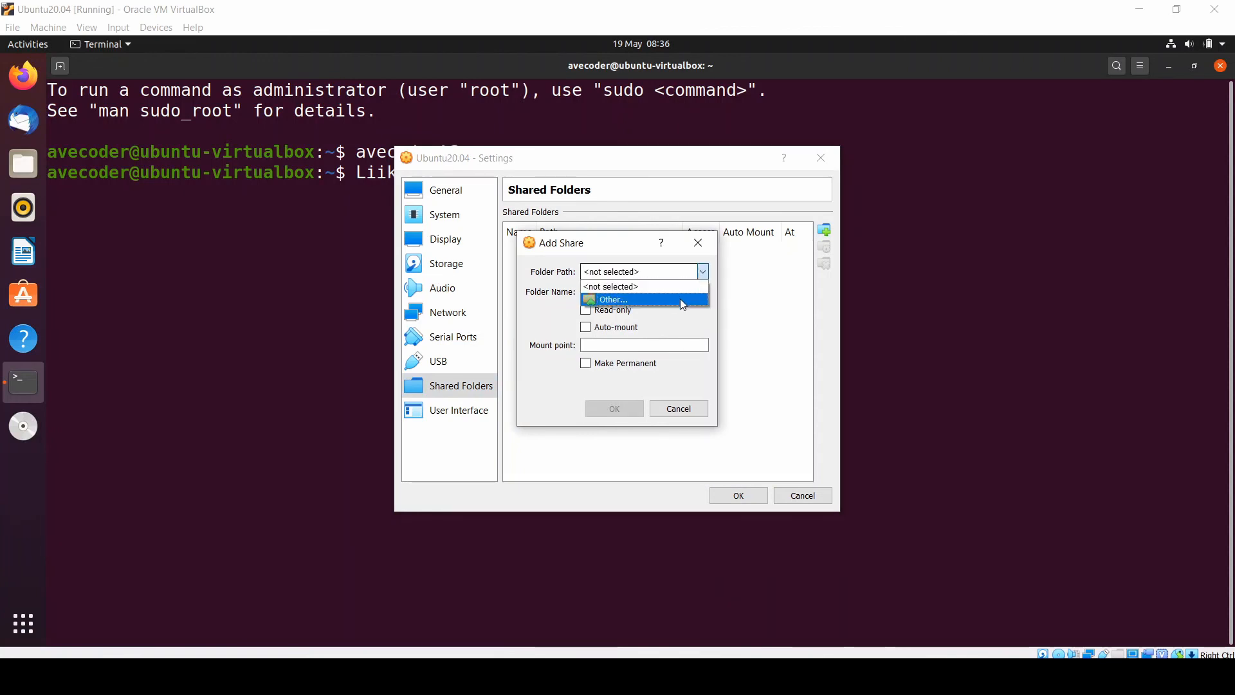
{"action": "left_click", "coordinate": [680, 298]}
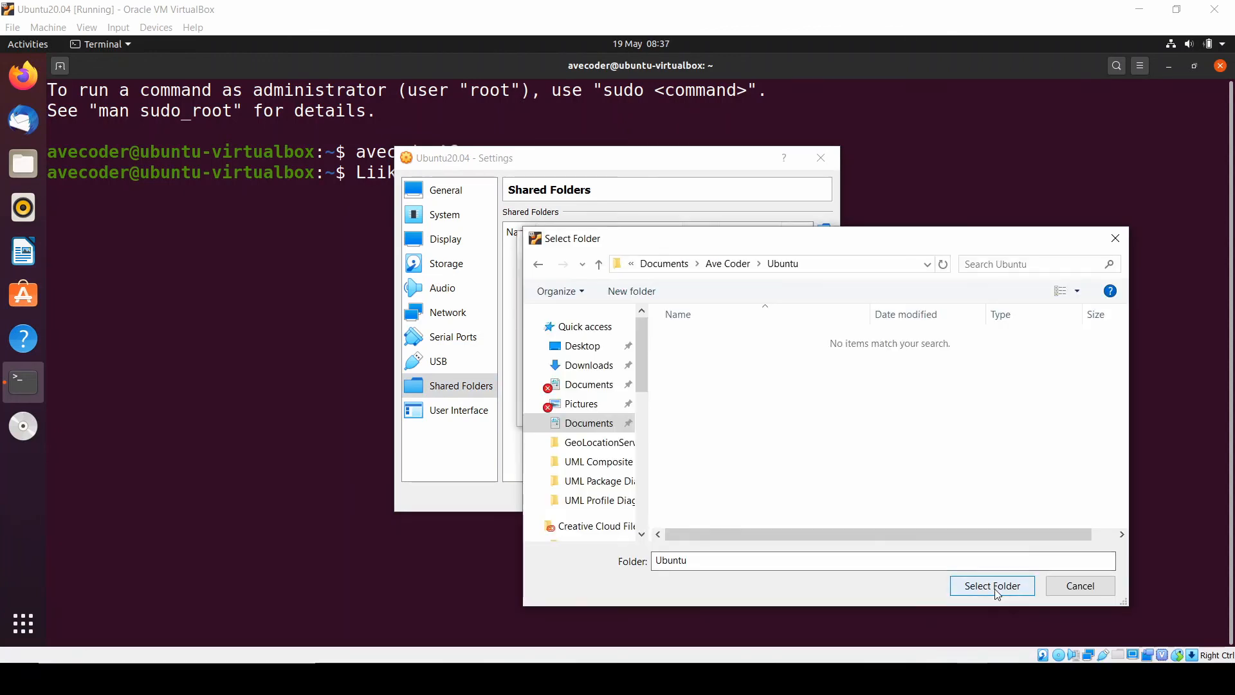
{"action": "left_click", "coordinate": [995, 588]}
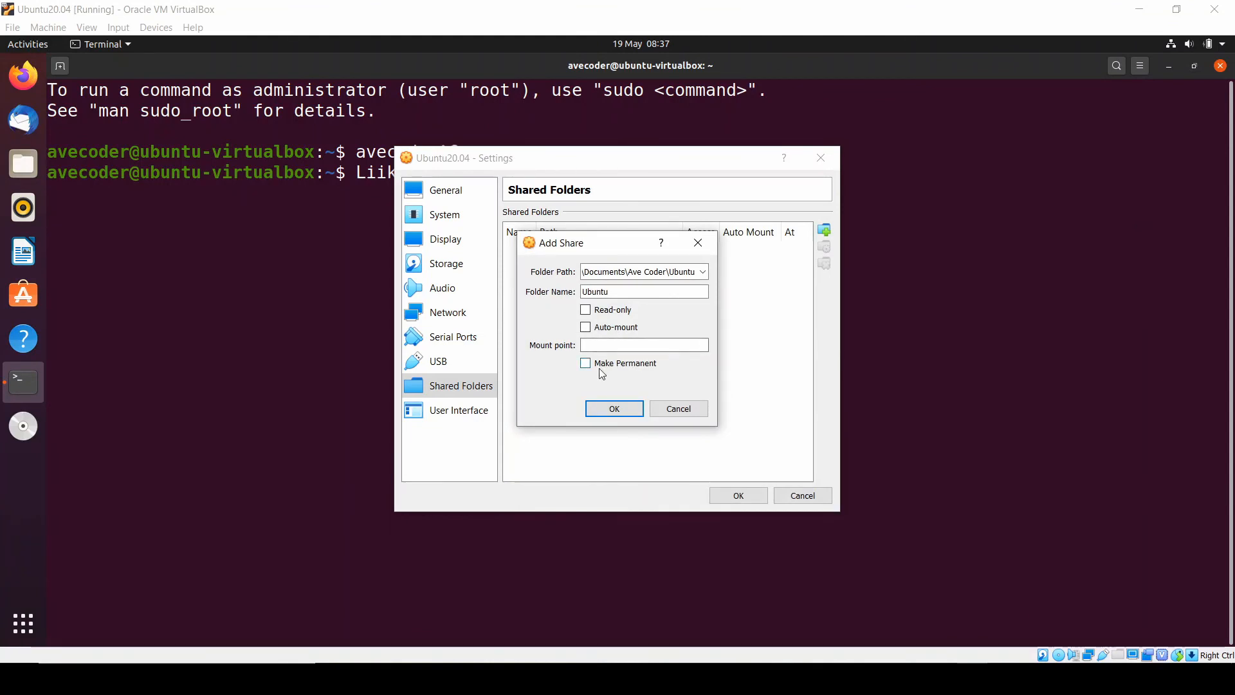
{"action": "left_click", "coordinate": [585, 328]}
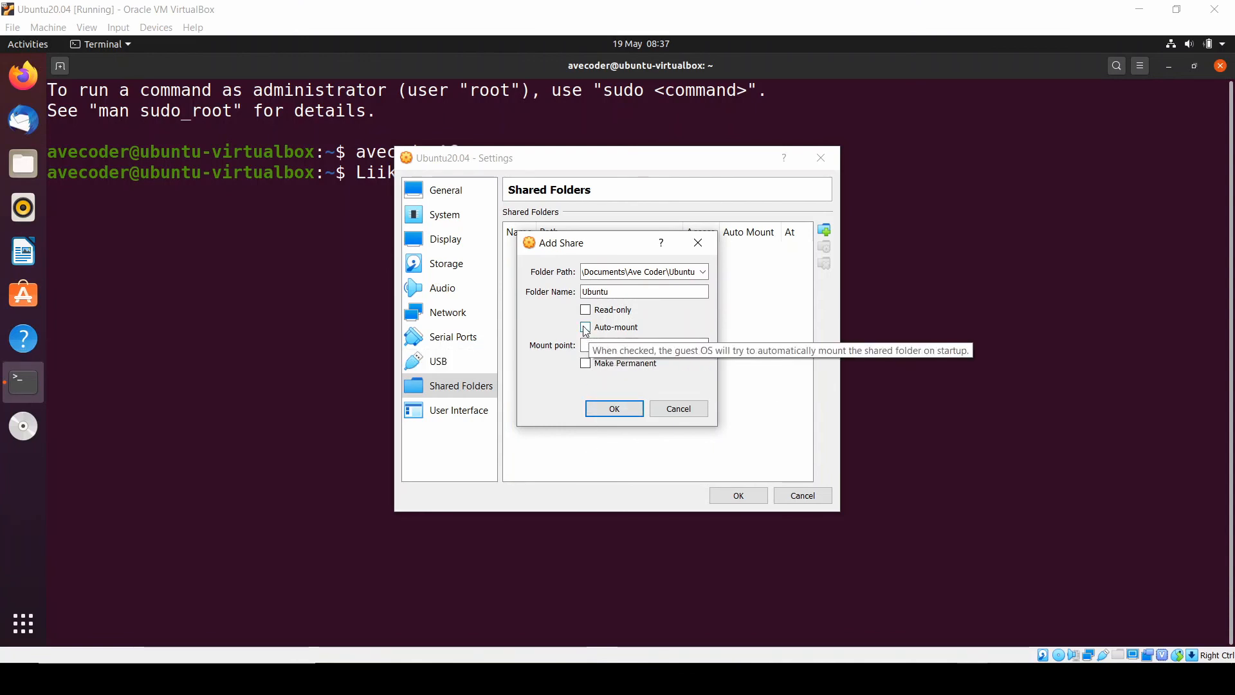
{"action": "left_click", "coordinate": [612, 414]}
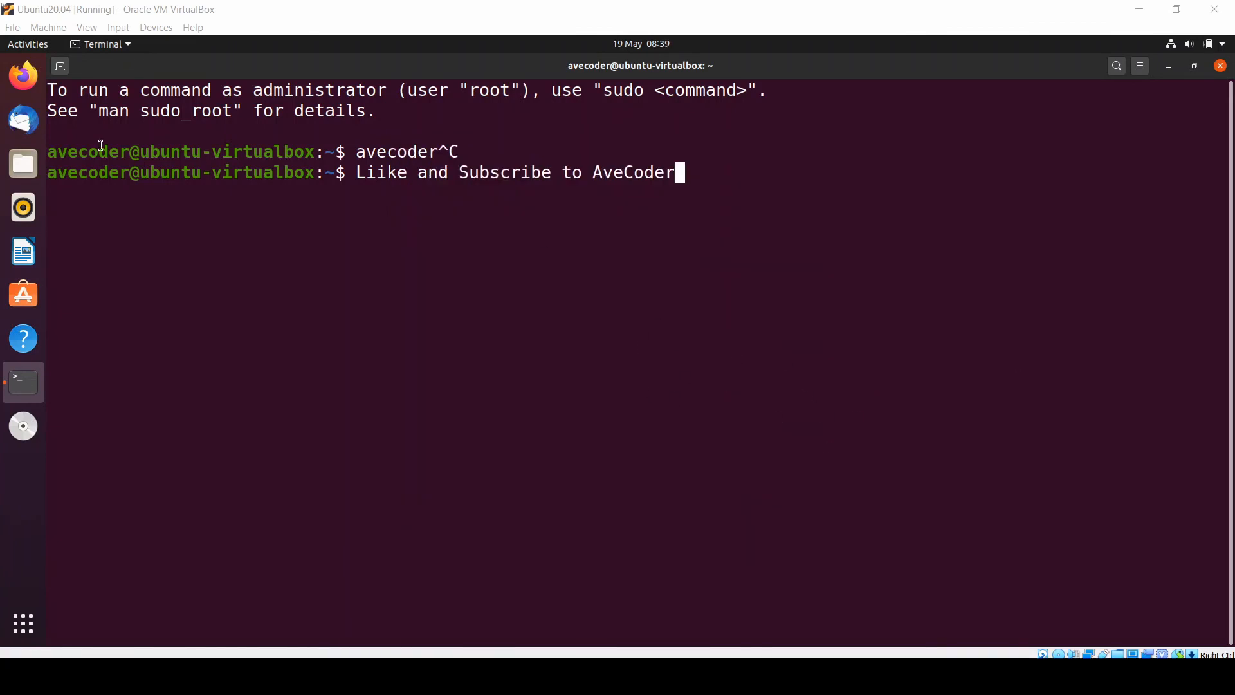
Open the sf_Ubuntu shared folder from Other Locations in Ubuntu's Files, authenticating with the account password.
{"action": "left_click", "coordinate": [29, 173]}
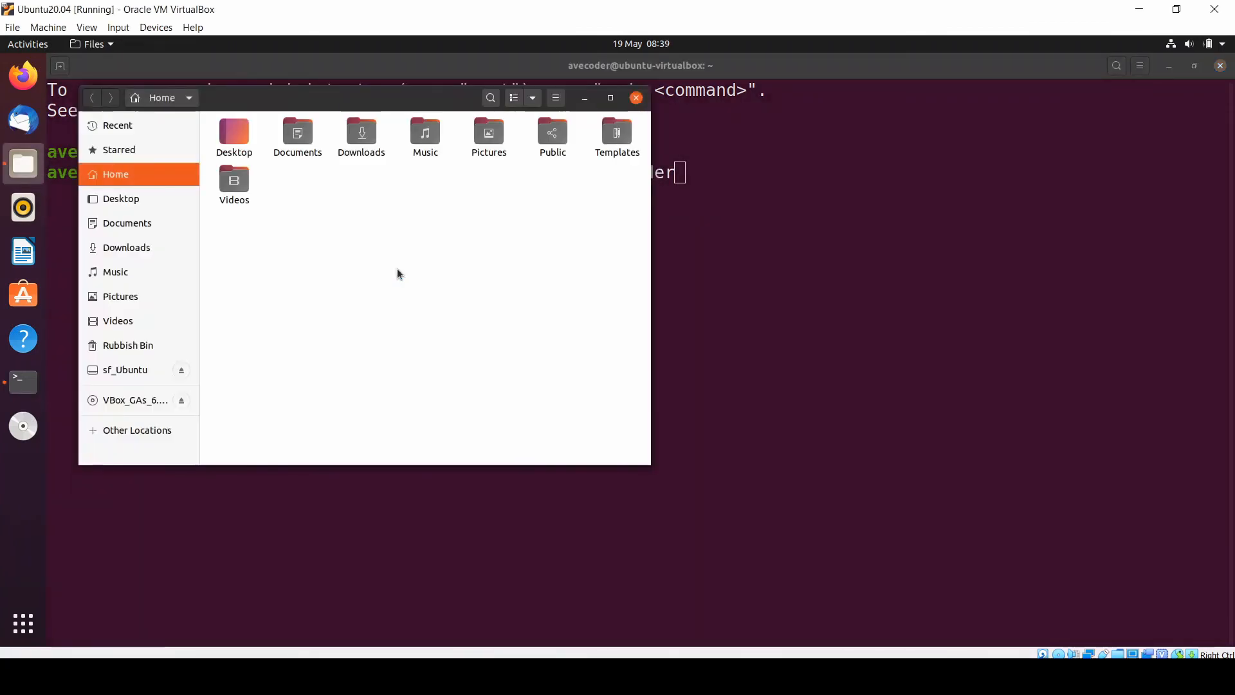
{"action": "left_click", "coordinate": [151, 439]}
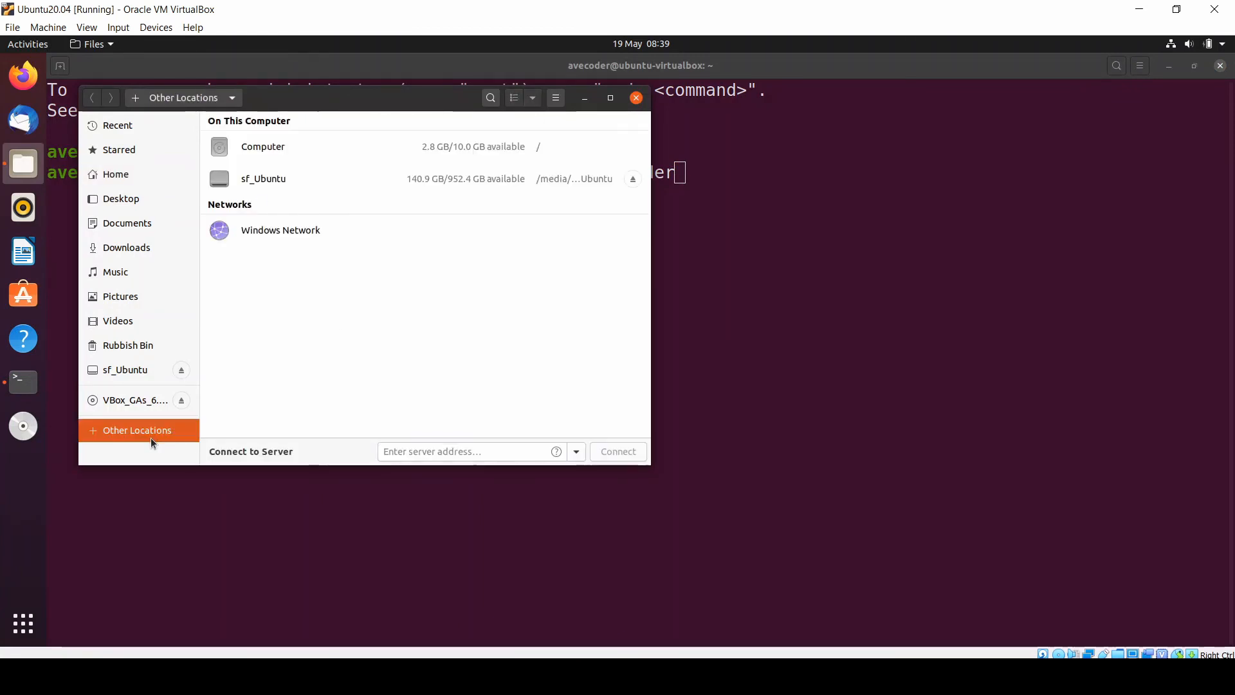
{"action": "left_click", "coordinate": [274, 184]}
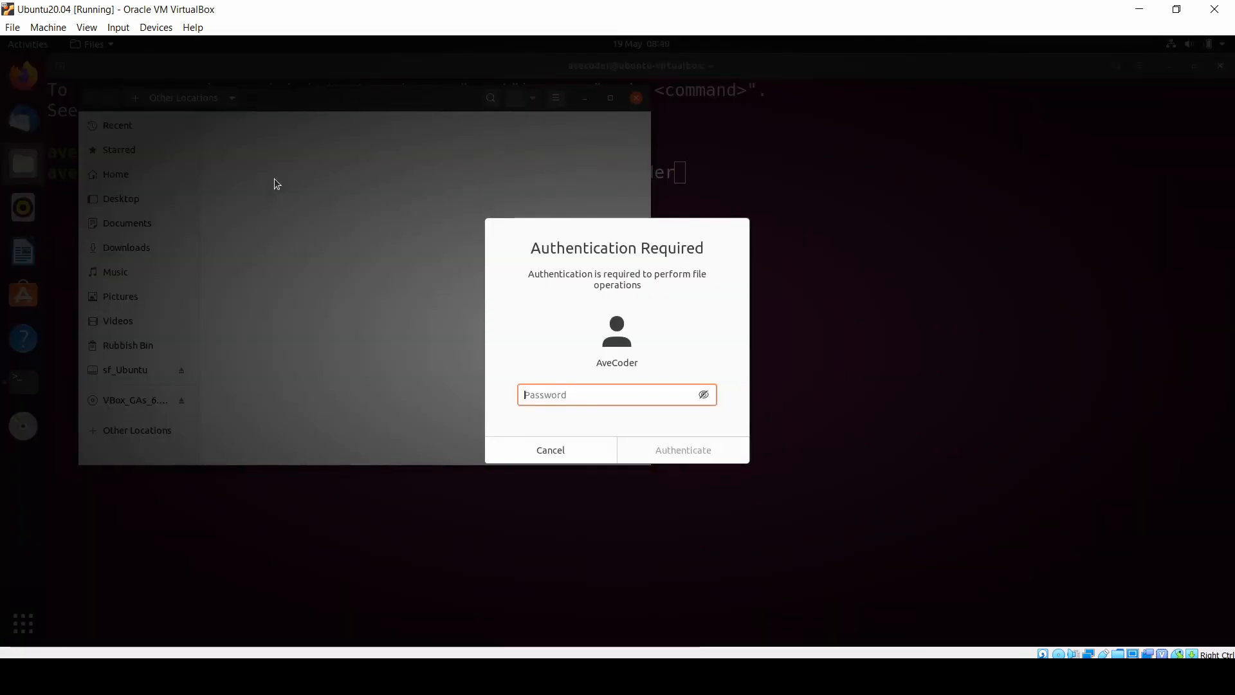
{"action": "type", "text": "•••••"}
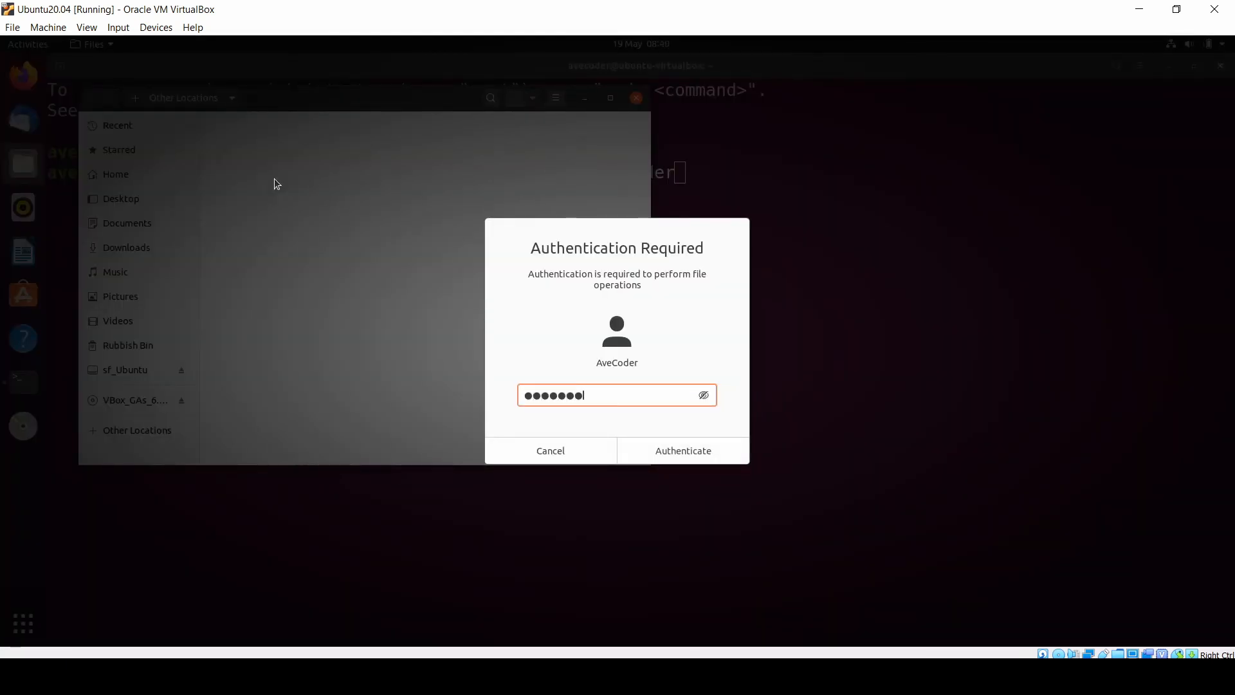
{"action": "type", "text": "•••••••"}
{"action": "key", "text": "Return"}
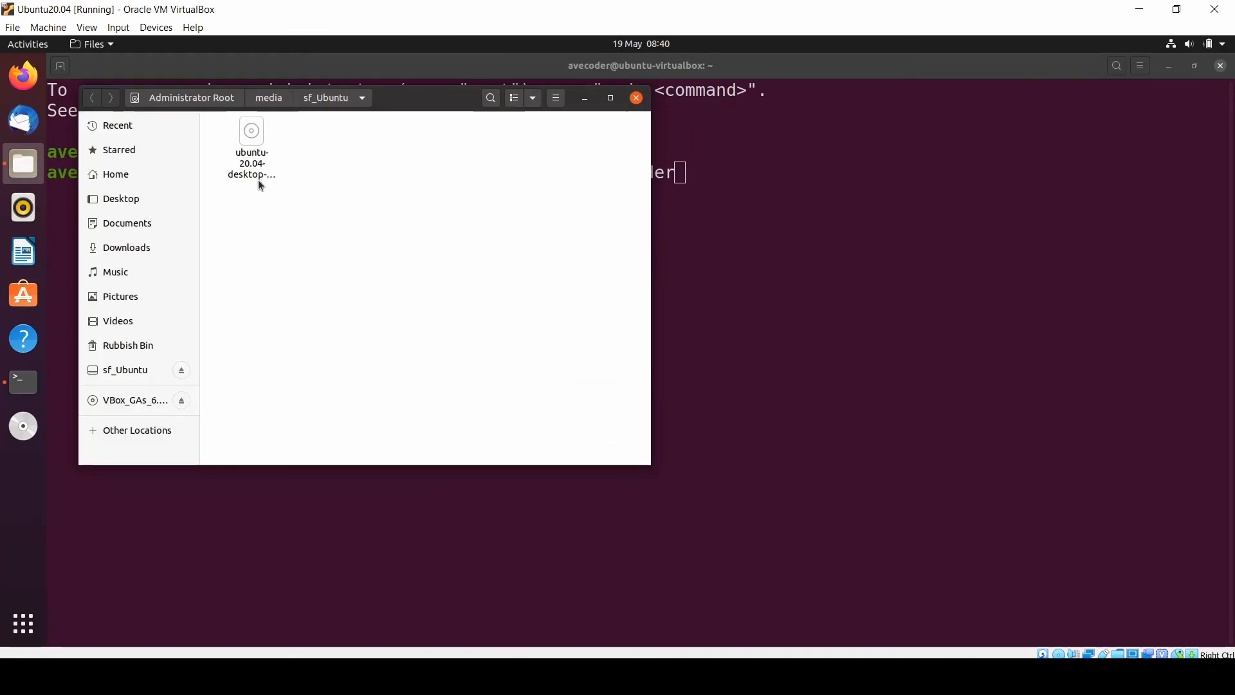
Compare the ubuntu-20.04-desktop-amd64.iso file in sf_Ubuntu with the contents of the host folder Documents\Ave Coder\Ubuntu in File Explorer, placing both windows side by side.
{"action": "left_click", "coordinate": [274, 187]}
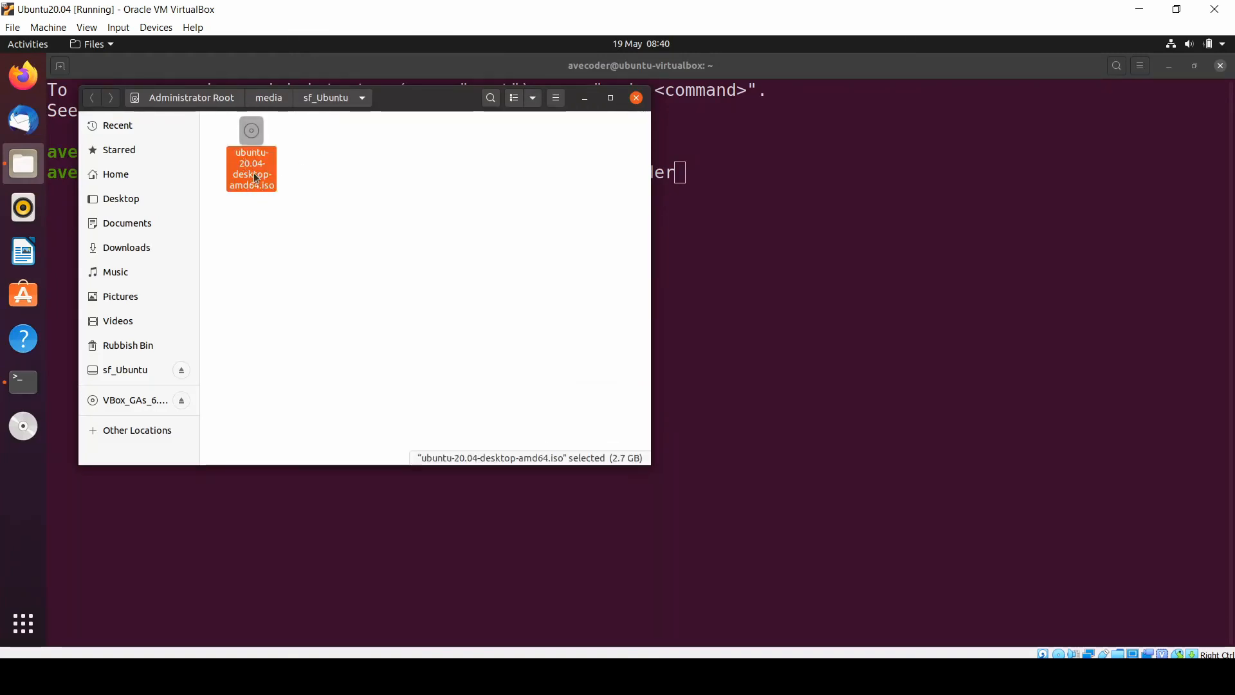
{"action": "left_click", "coordinate": [473, 675]}
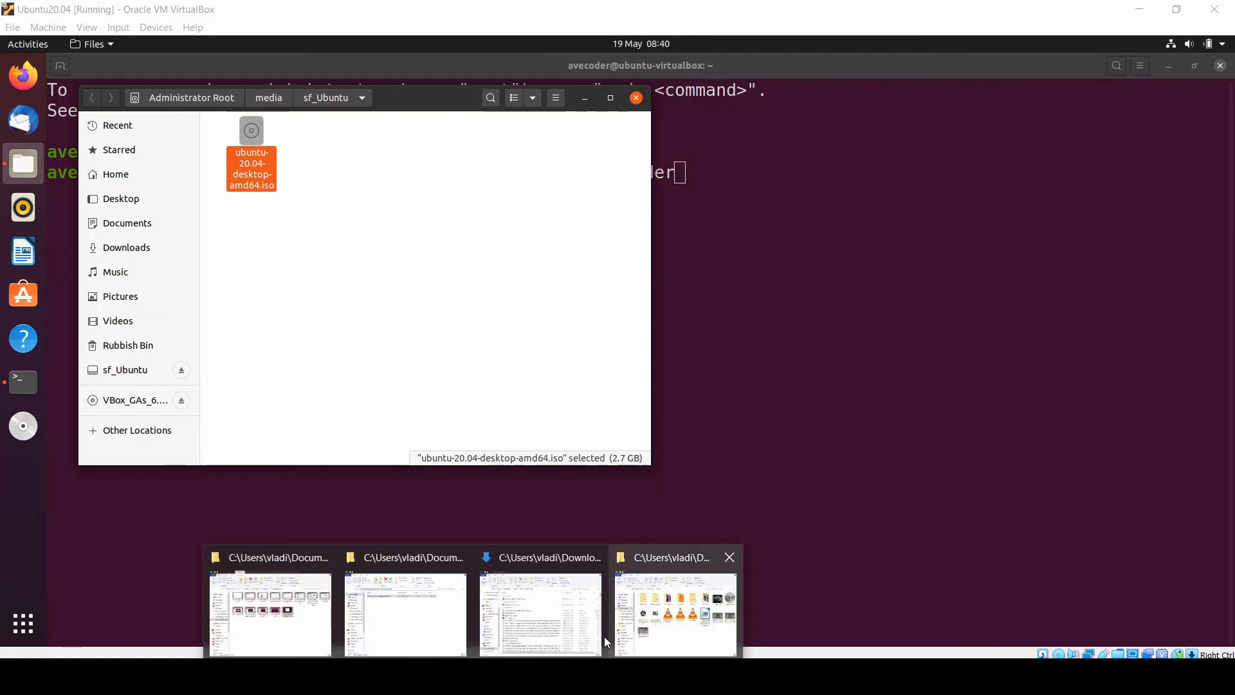
{"action": "left_click", "coordinate": [433, 637]}
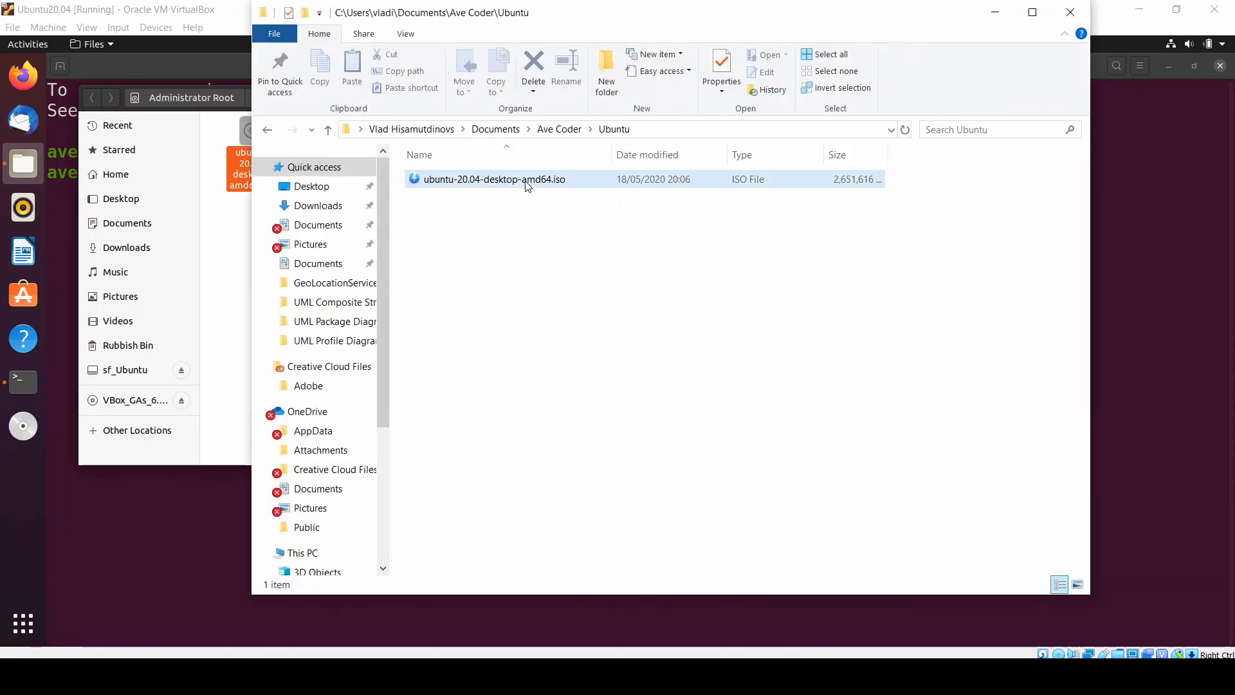
{"action": "left_click_drag", "start_coordinate": [487, 16], "coordinate": [647, 59]}
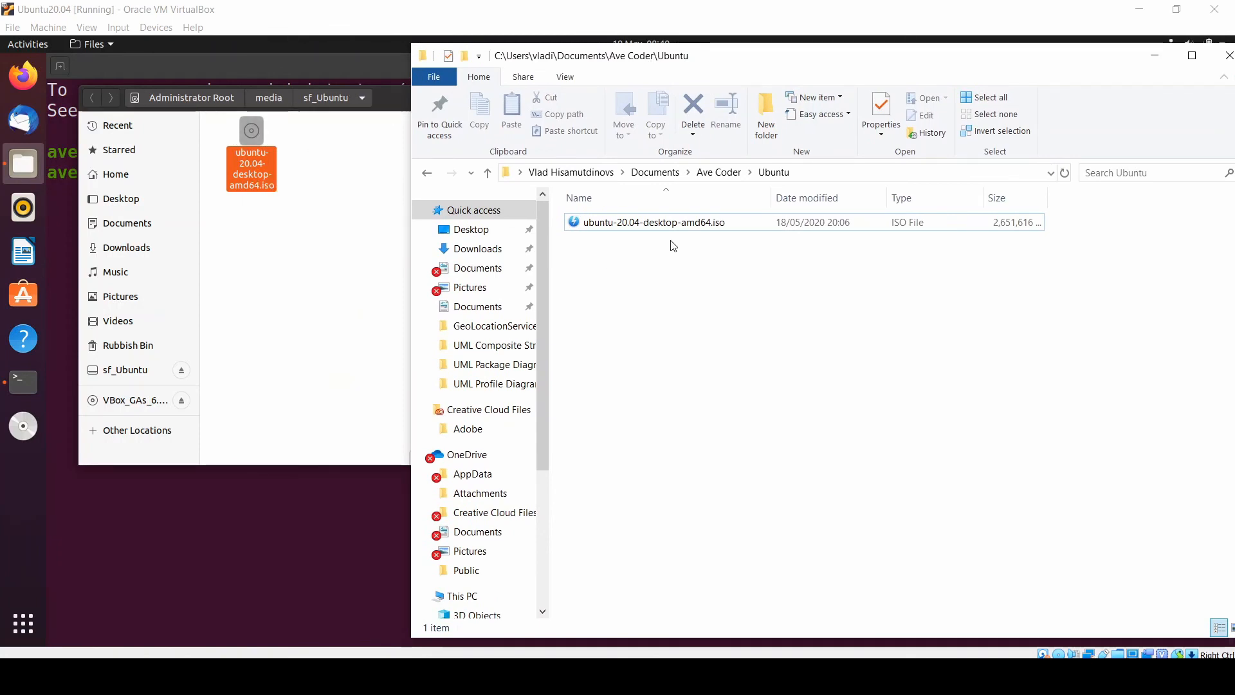
{"action": "left_click", "coordinate": [385, 380]}
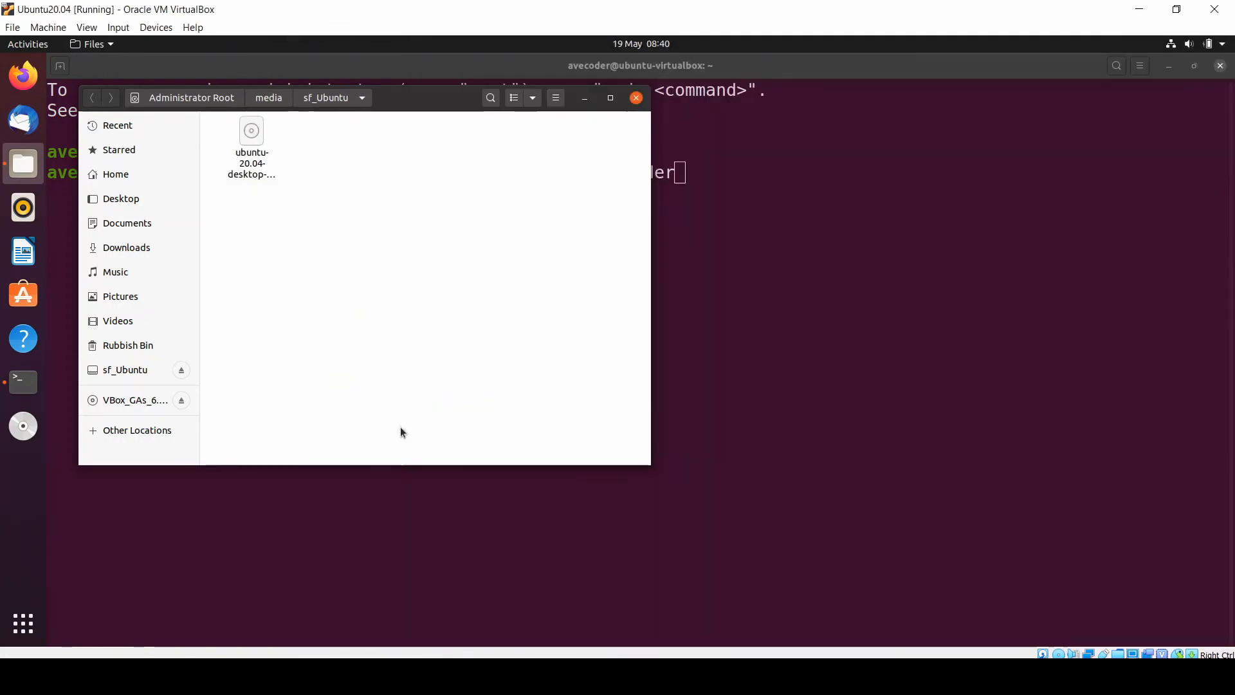